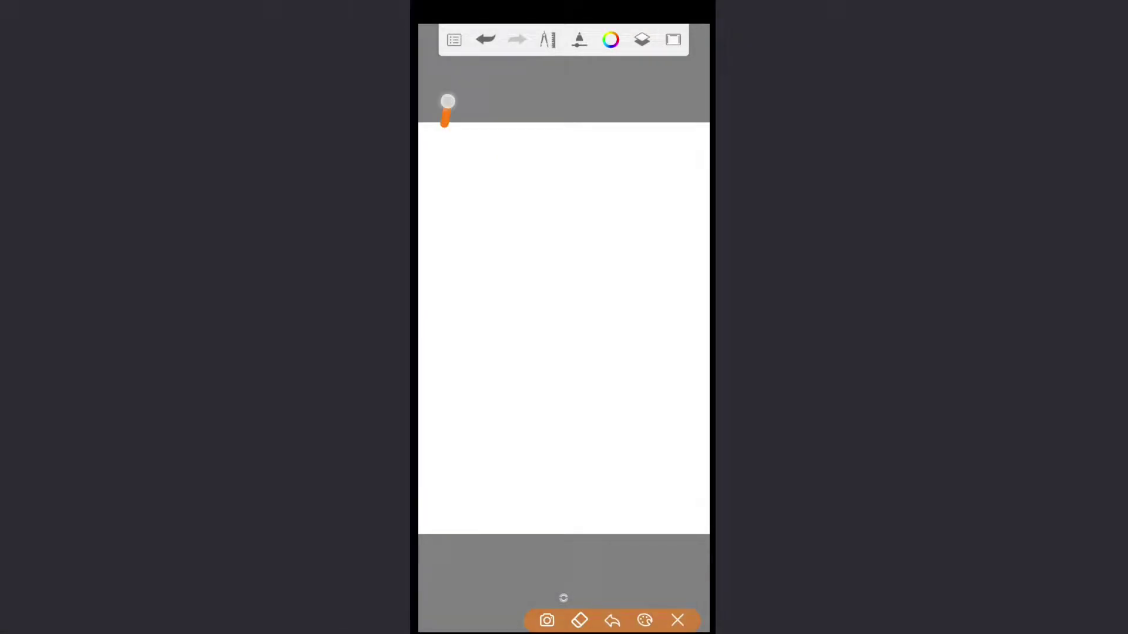
Start a new sketch using a custom canvas size.
drag(447, 102, 463, 69)
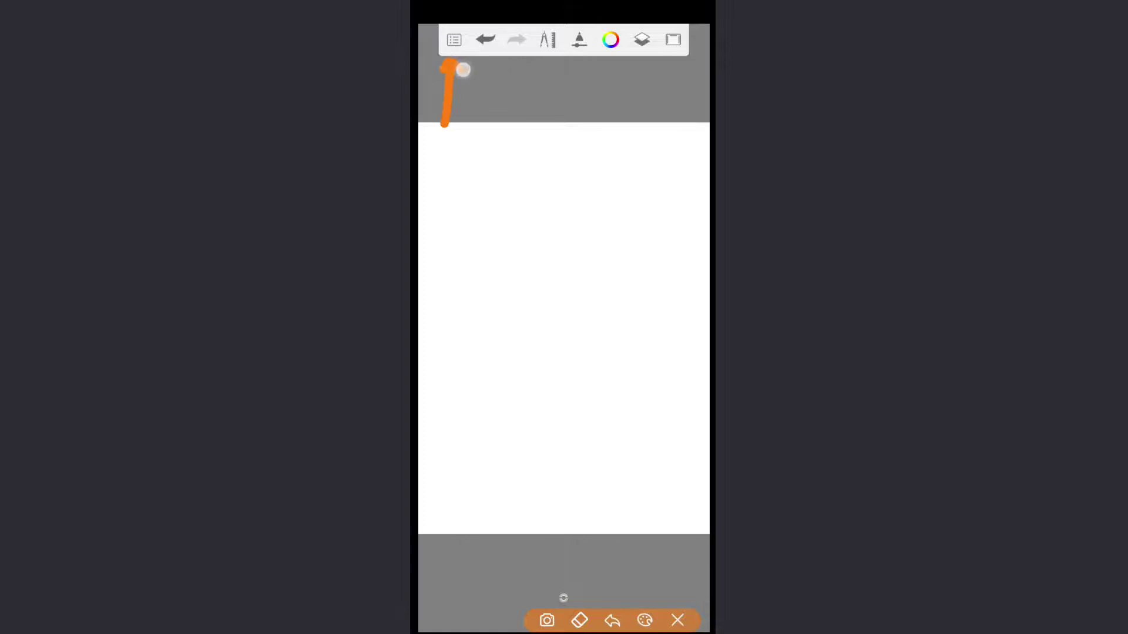
click(677, 621)
click(454, 40)
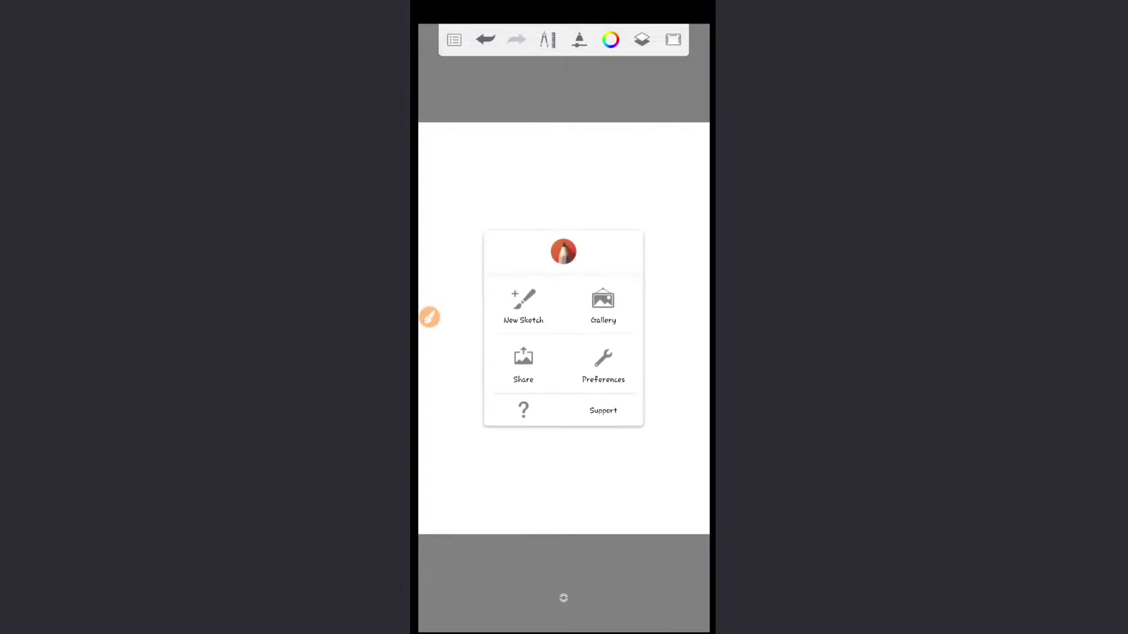
click(429, 317)
mouse_move(496, 284)
mouse_down()
mouse_move(532, 294)
mouse_move(505, 281)
mouse_up()
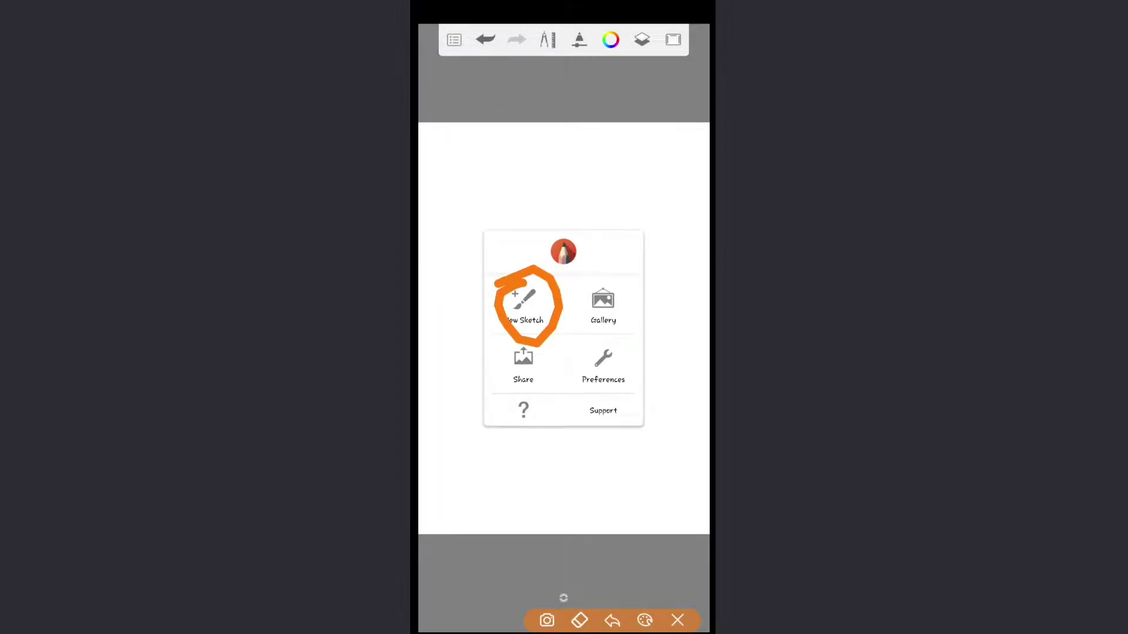
click(678, 620)
click(524, 306)
click(597, 349)
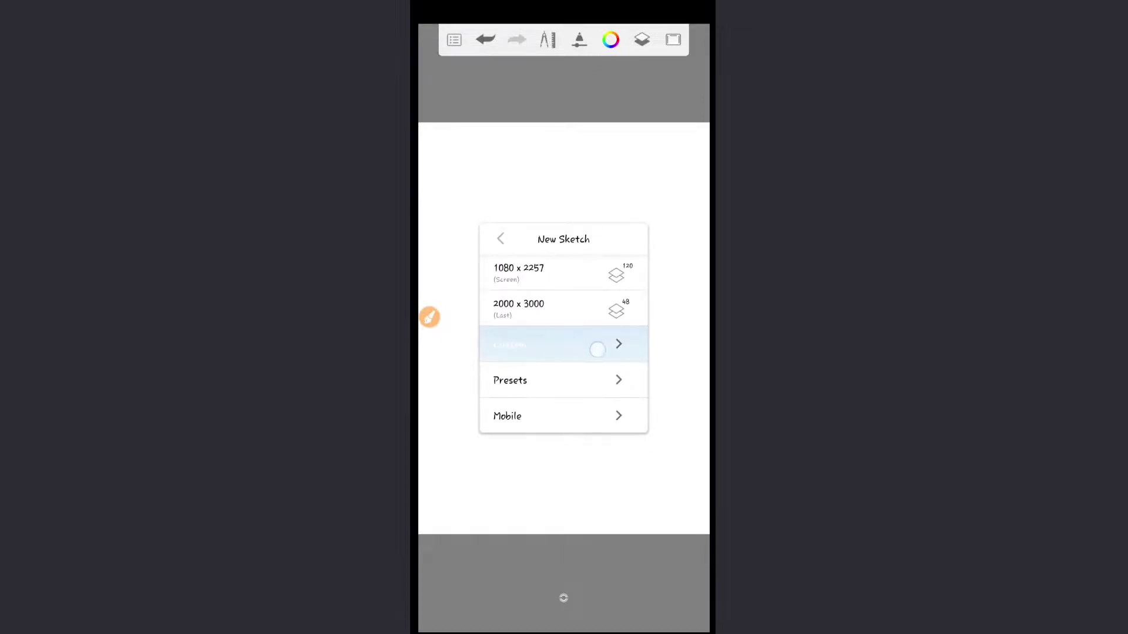
Set the canvas to 3178 by 4496 pixels and create it.
click(526, 263)
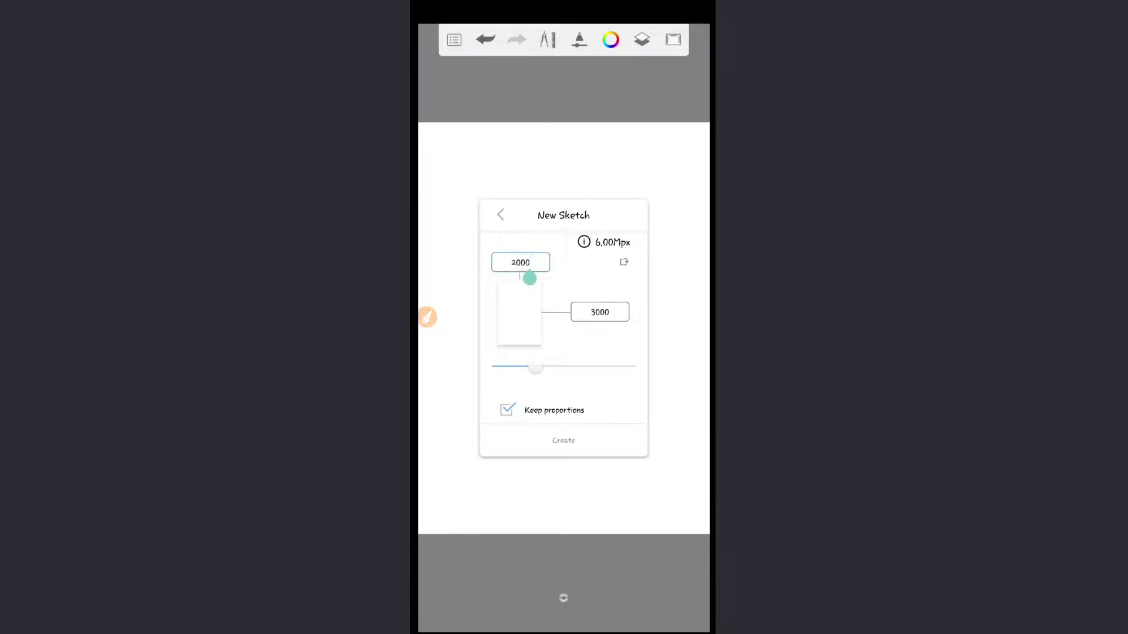
click(672, 424)
click(679, 425)
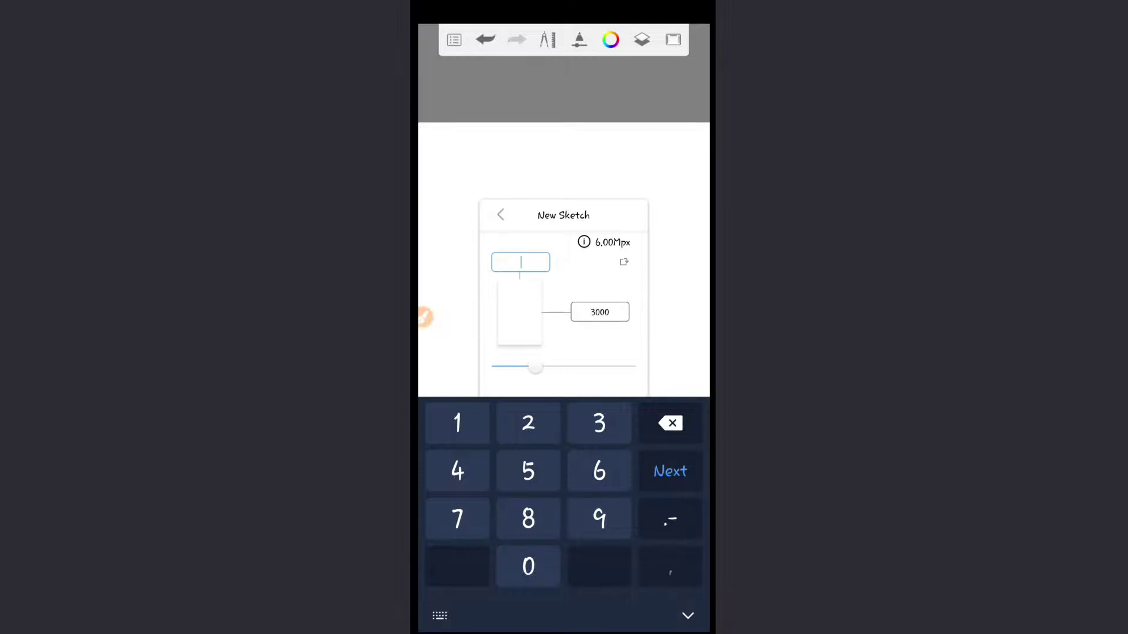
click(599, 423)
click(458, 423)
click(458, 518)
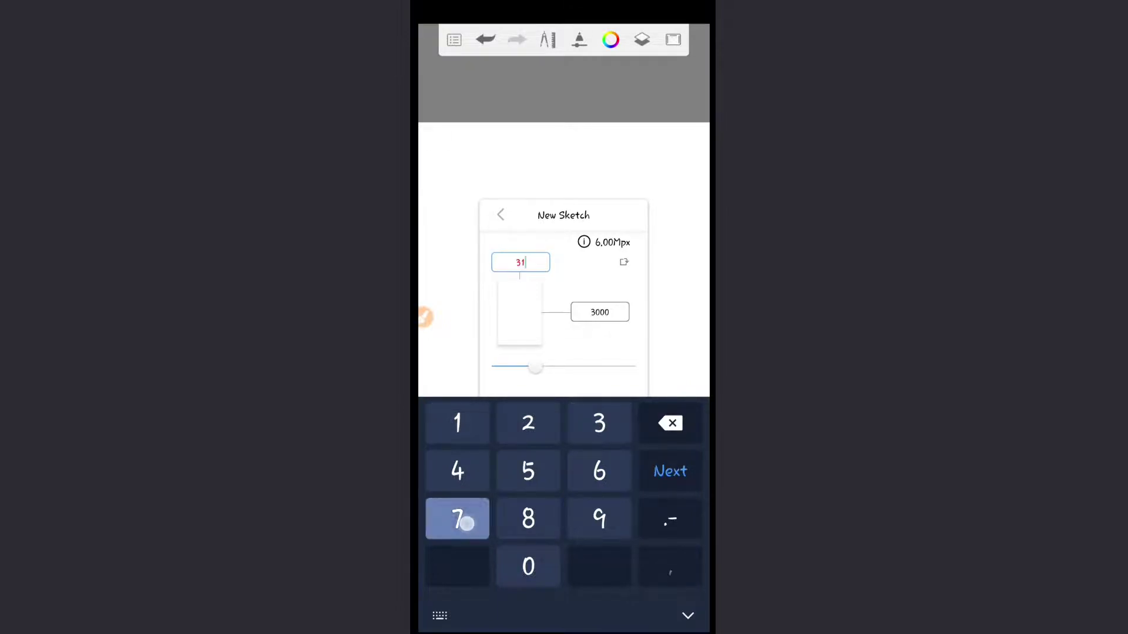
click(531, 514)
click(670, 423)
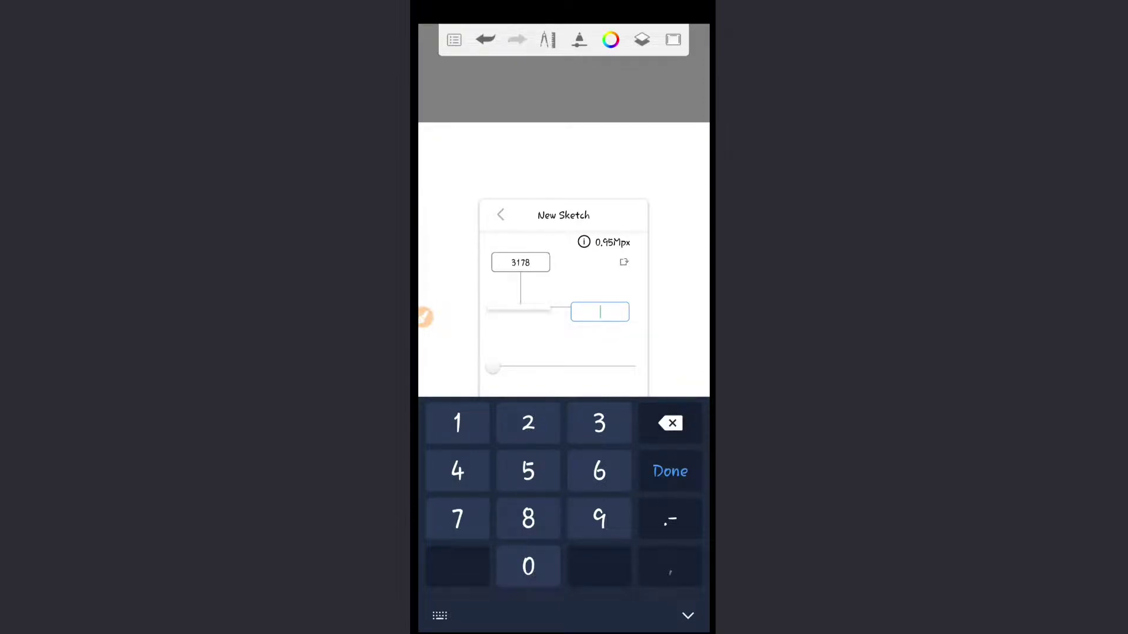
click(599, 312)
text(4496)
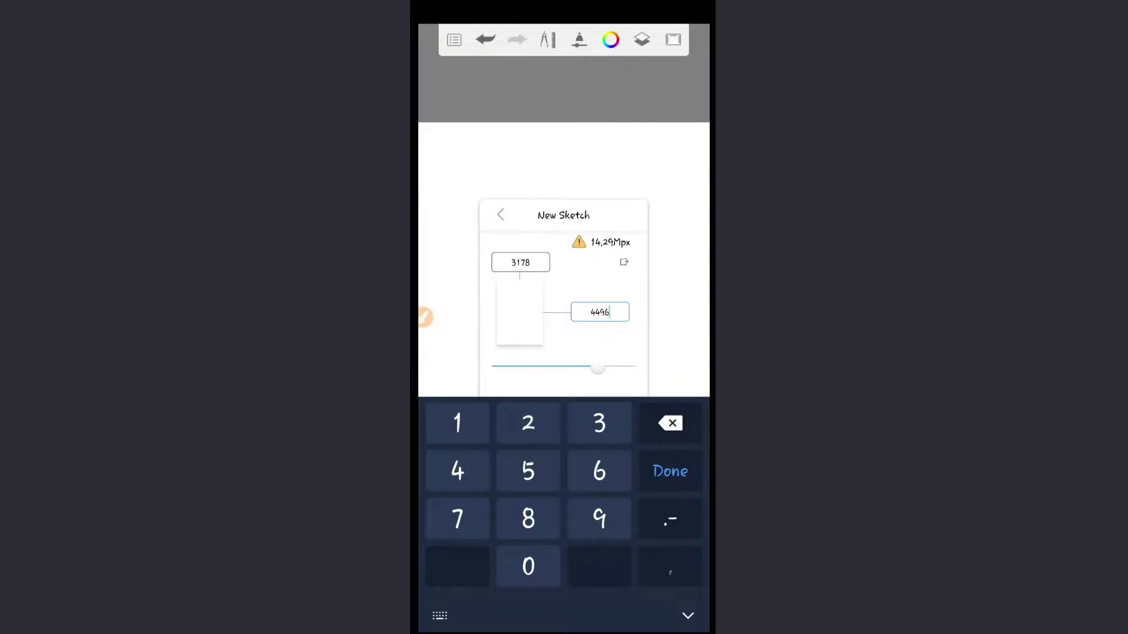
click(670, 471)
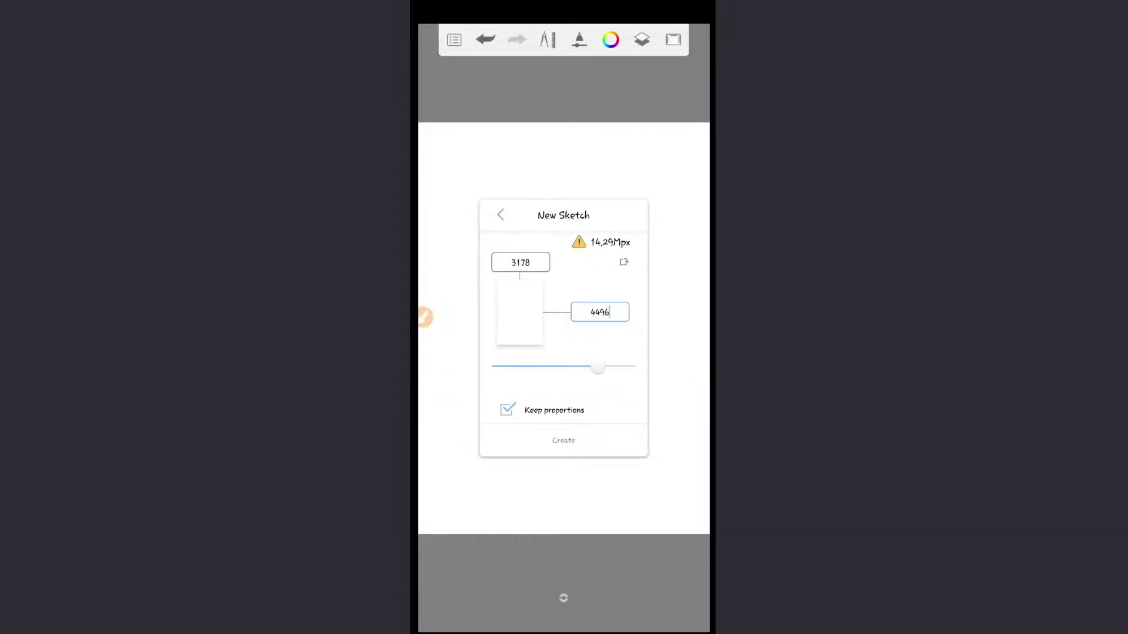
click(572, 442)
Discard the previous sketch.
click(566, 362)
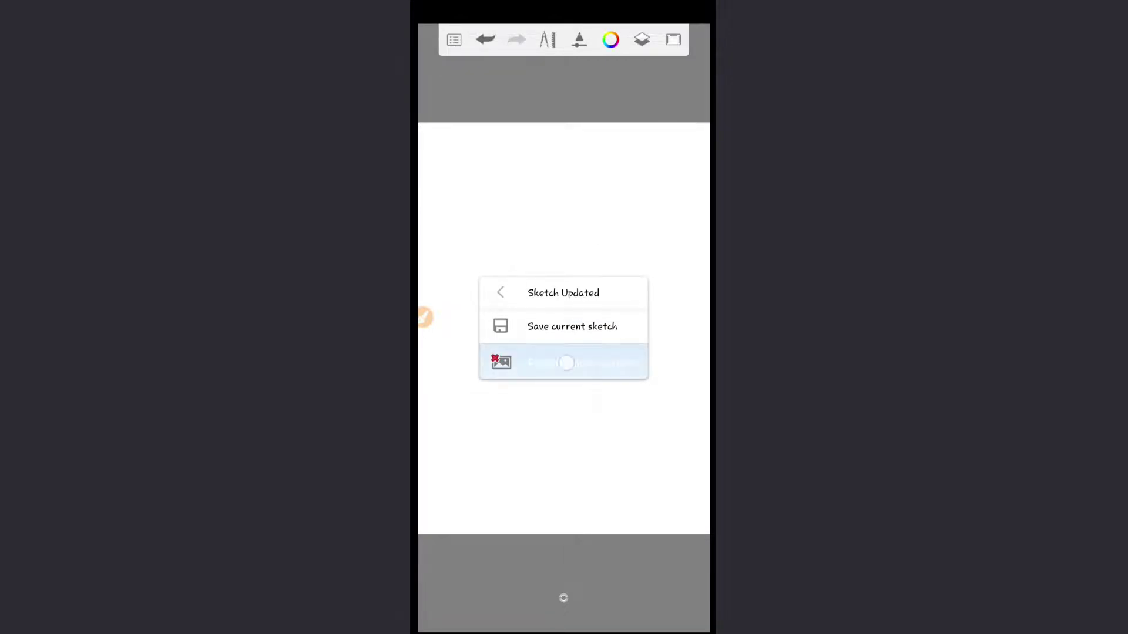
click(655, 361)
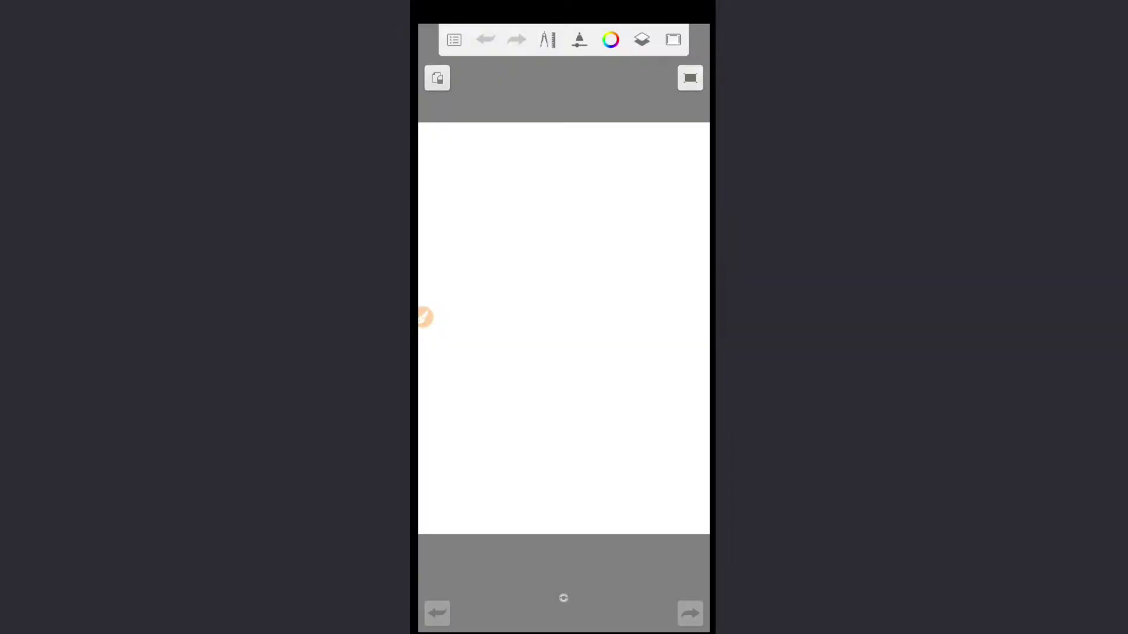
scroll(612, 330, down, 3)
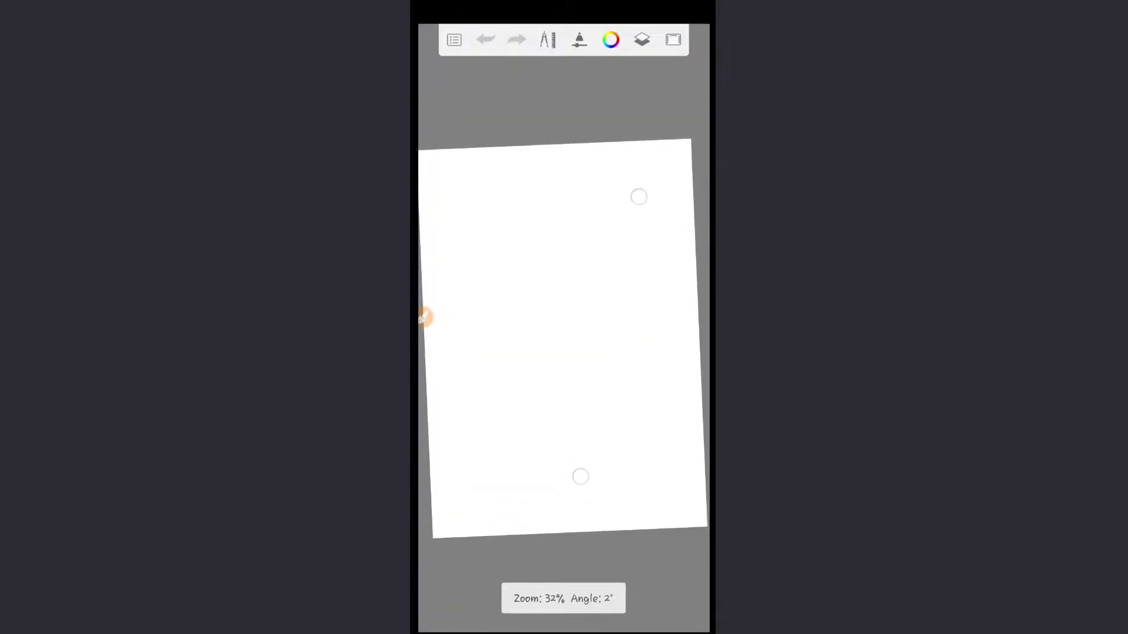
scroll(612, 330, up, 1)
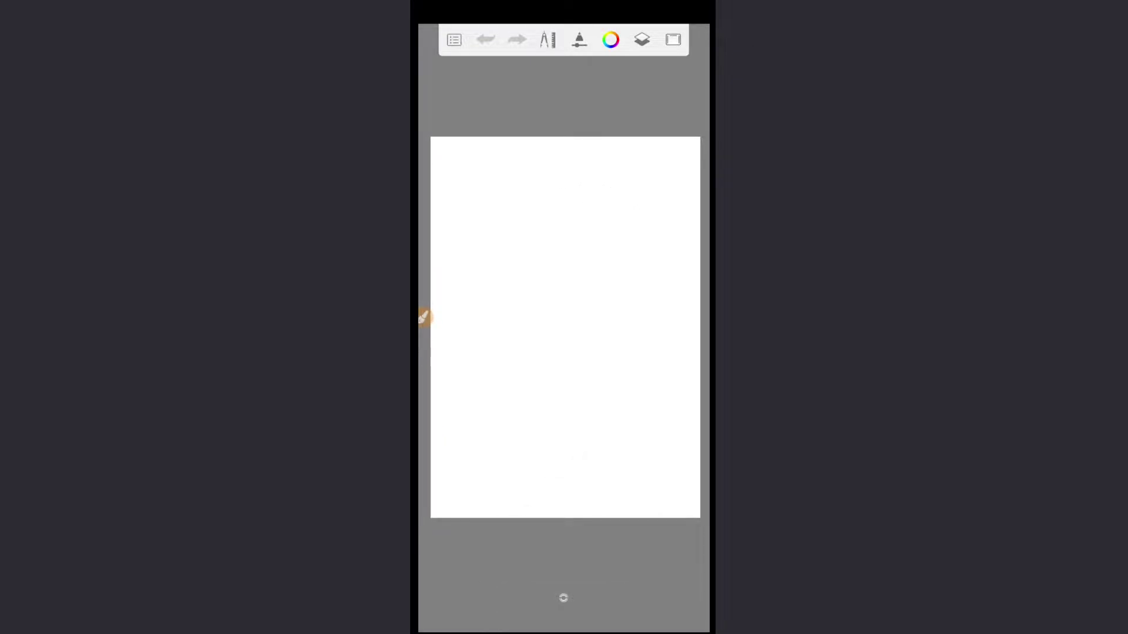
Import the blood-splattered wall background image onto the canvas.
click(423, 317)
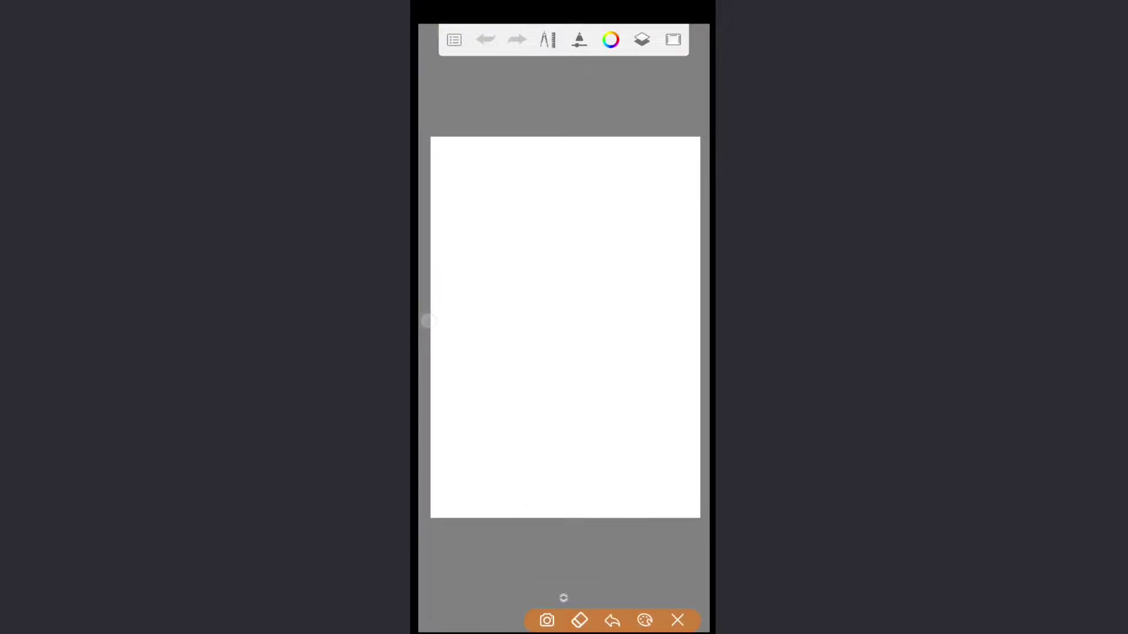
drag(521, 114, 543, 67)
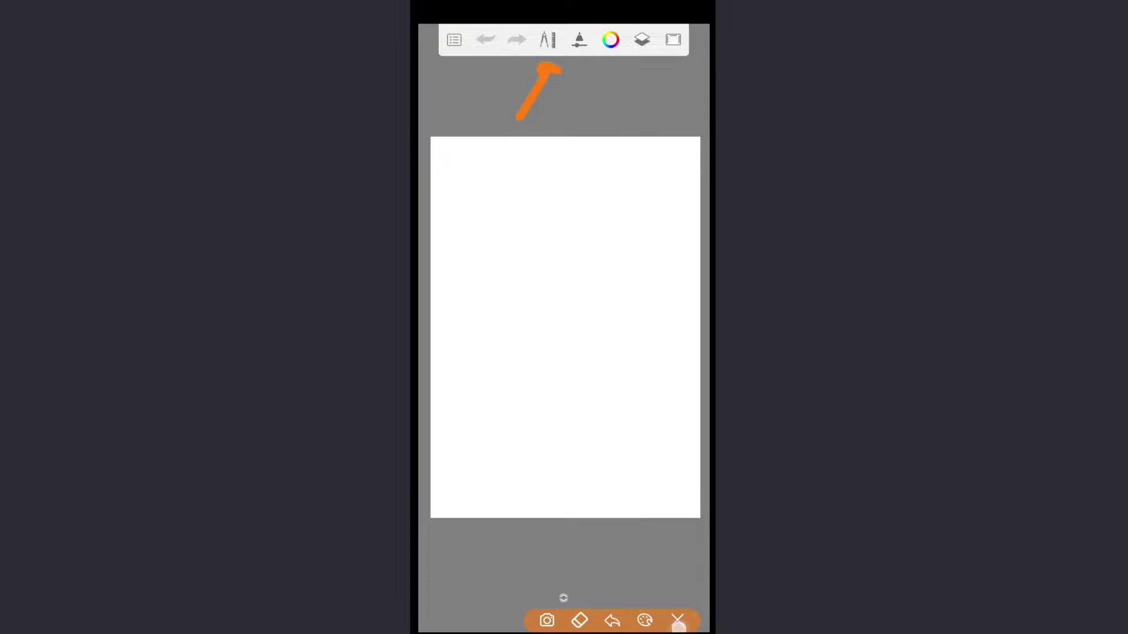
click(677, 621)
click(548, 39)
click(559, 176)
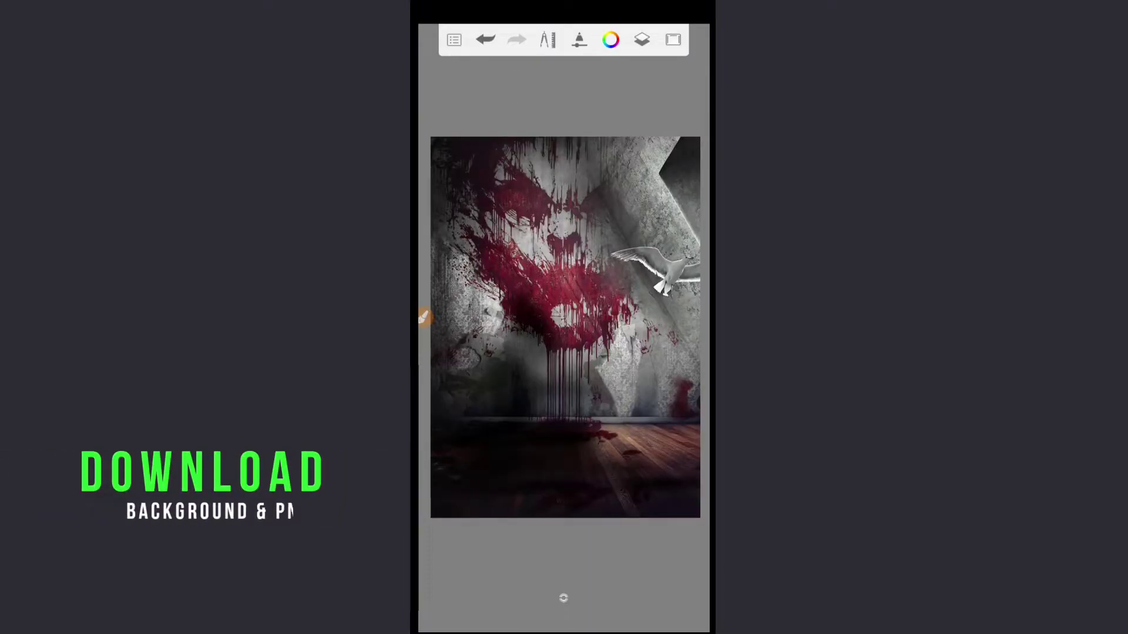
Import the man's photo, then scale and position him in front of the wall.
click(424, 317)
click(548, 39)
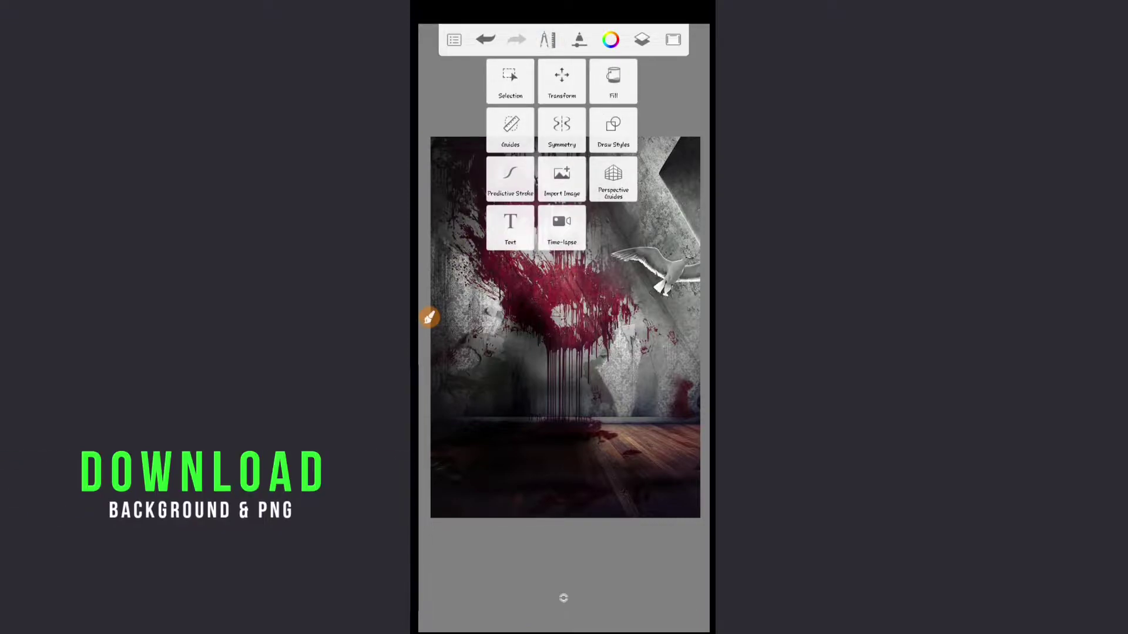
click(560, 175)
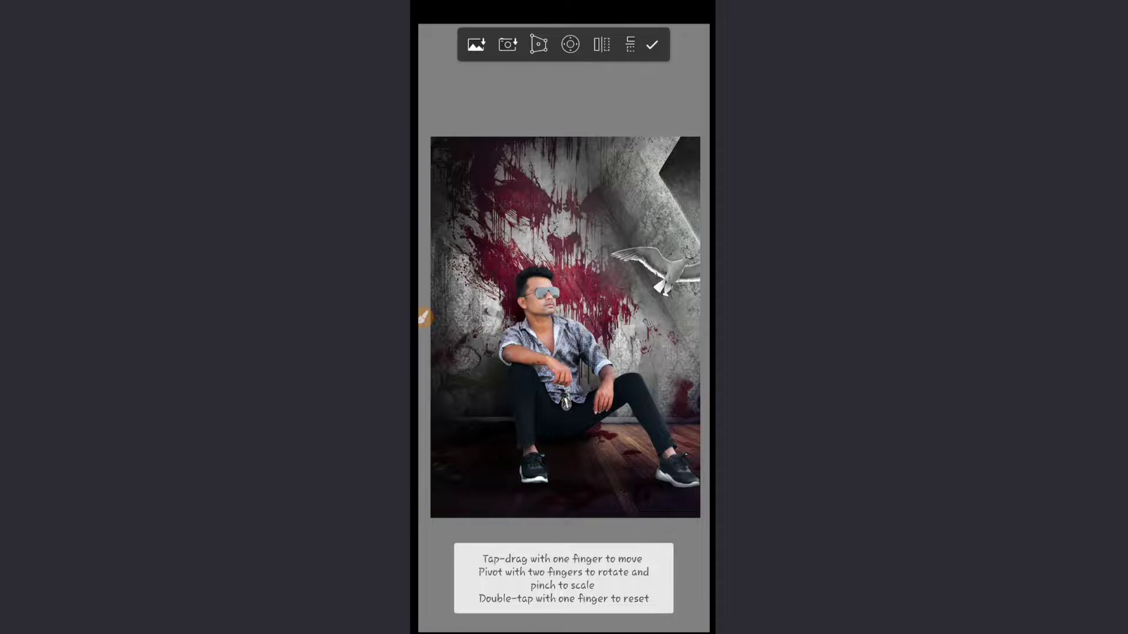
drag(587, 256, 580, 217)
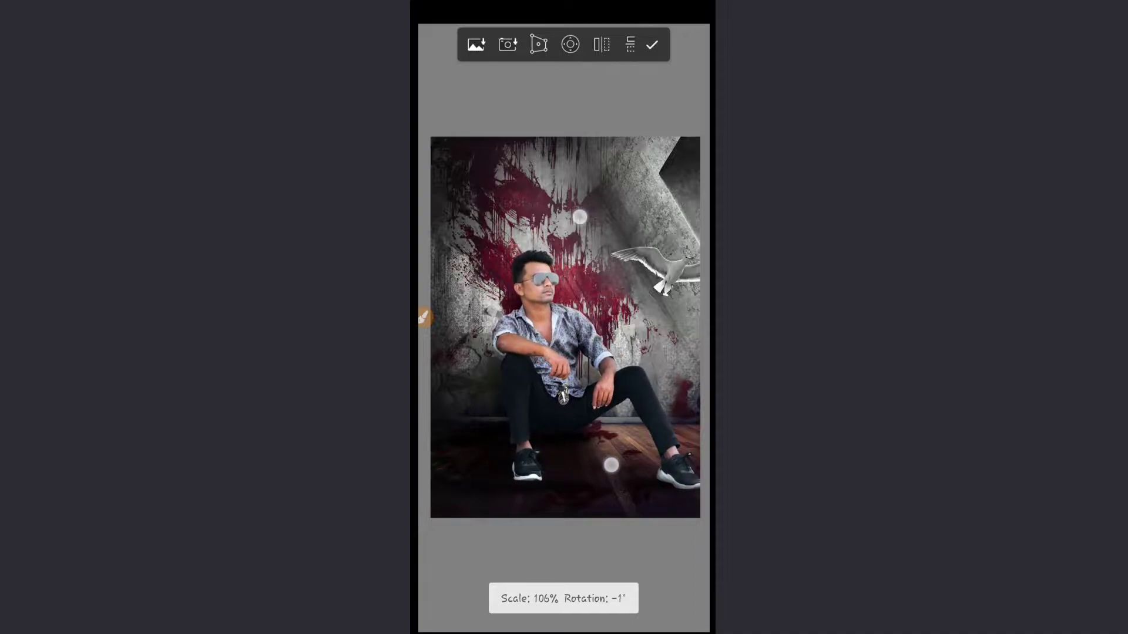
drag(580, 218, 583, 222)
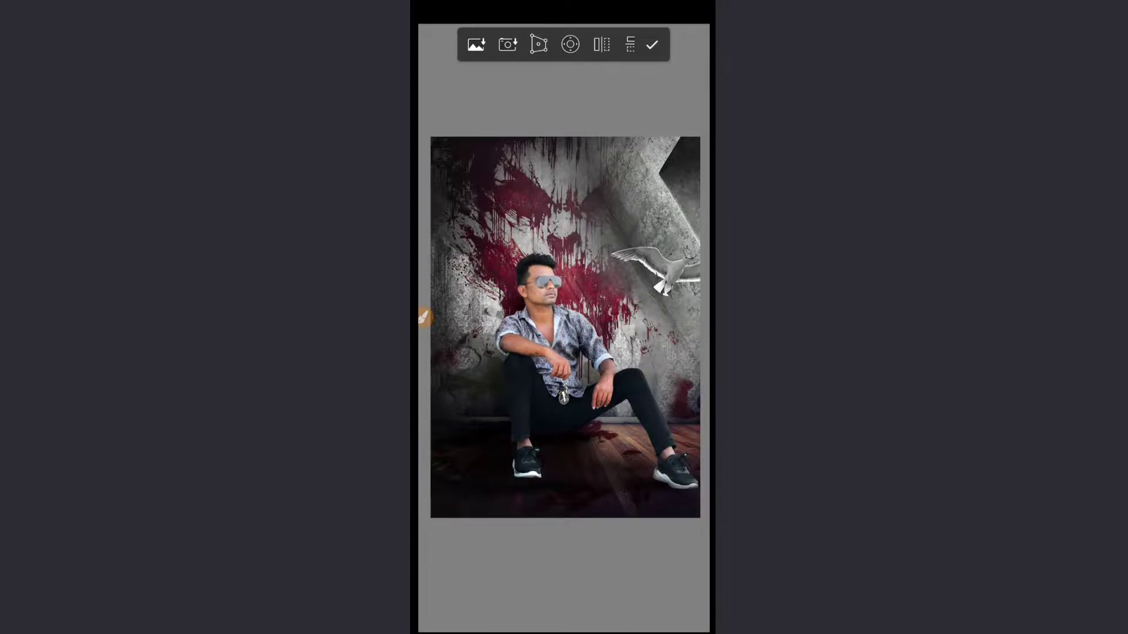
click(651, 44)
scroll(605, 323, down, 3)
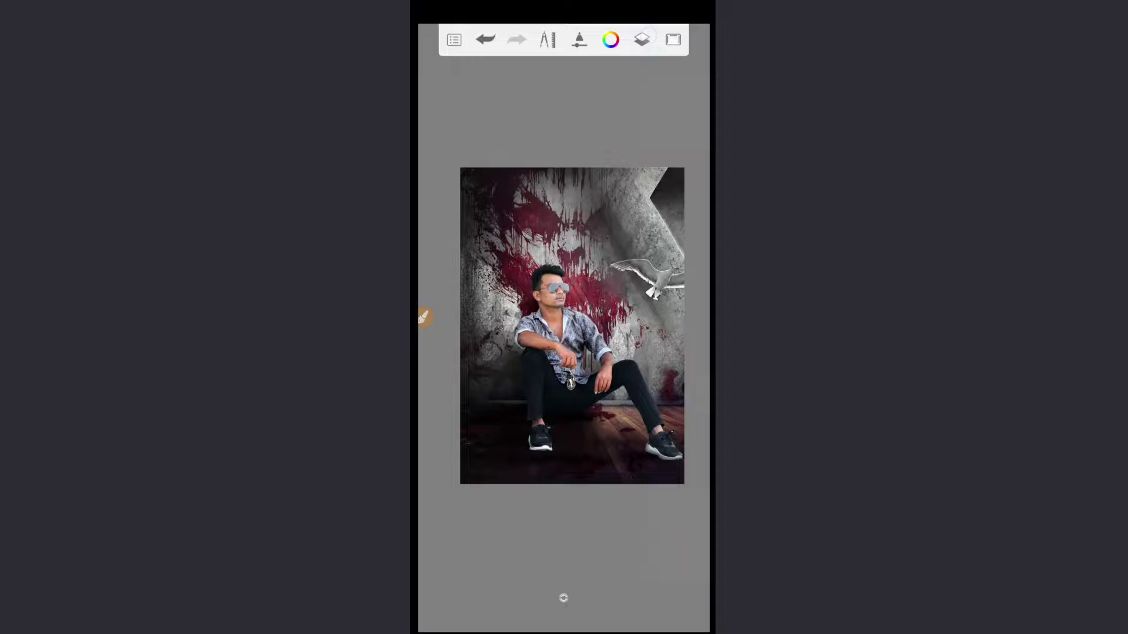
Add a new empty layer above the background image layer.
click(642, 40)
click(677, 438)
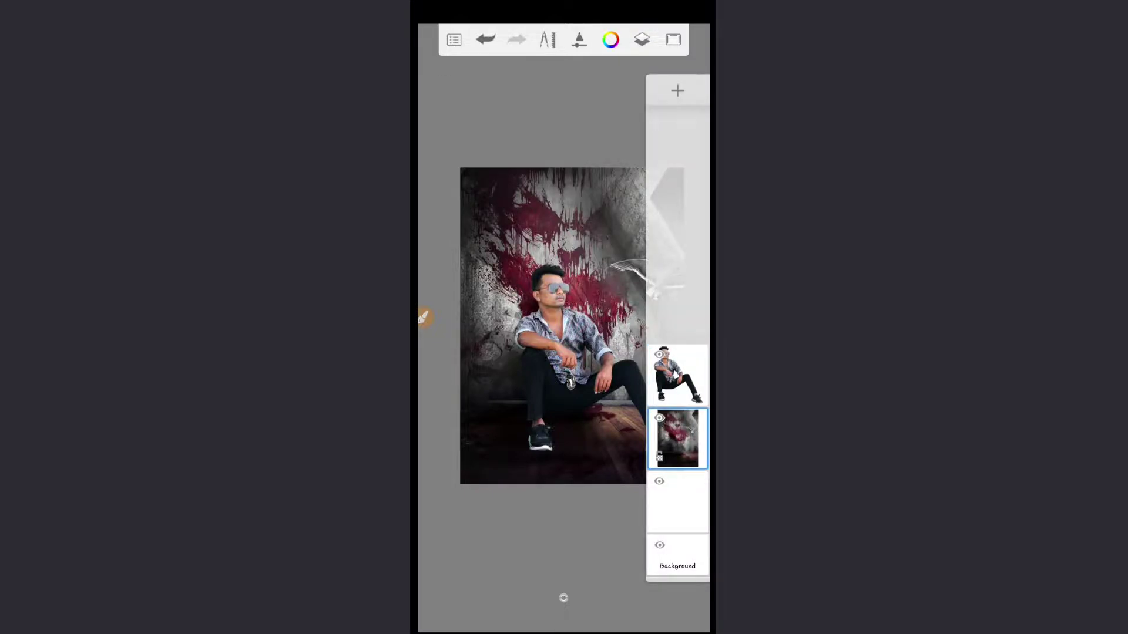
drag(523, 449, 644, 456)
click(429, 317)
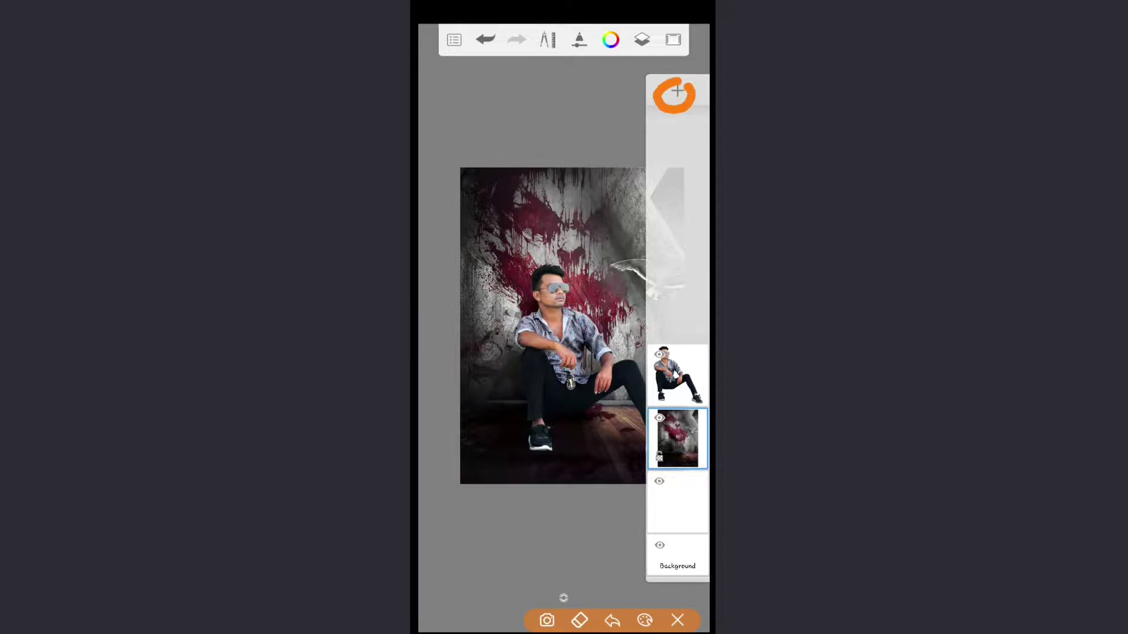
click(677, 620)
click(677, 91)
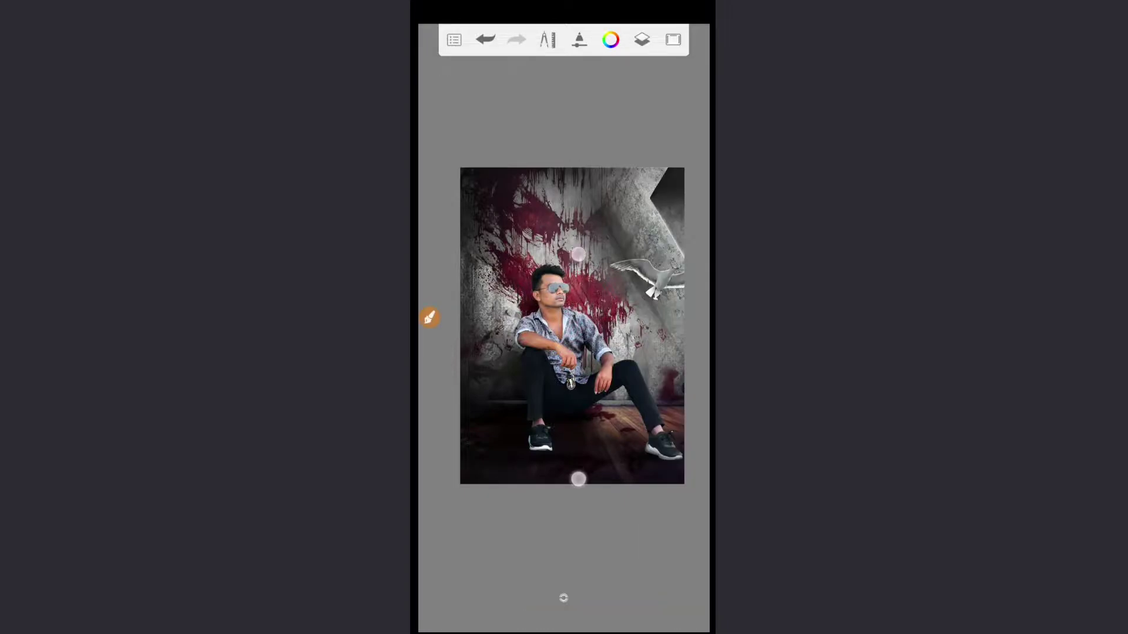
scroll(563, 324, up, 3)
Sample a dark maroon paint colour from the picture.
click(563, 598)
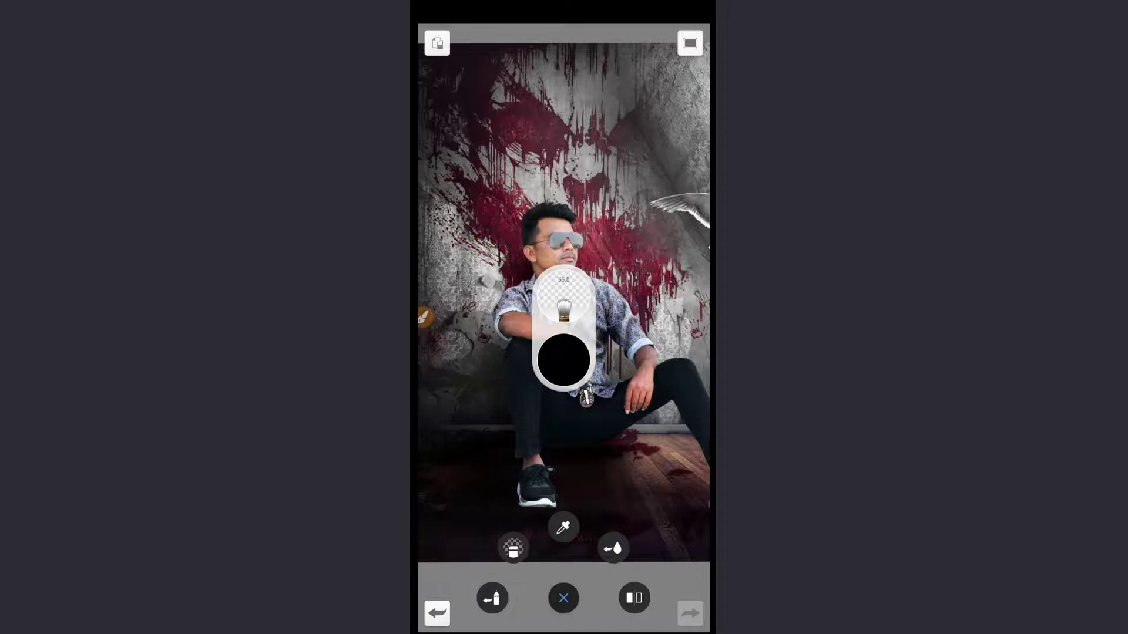
click(564, 598)
click(425, 318)
drag(561, 577, 585, 584)
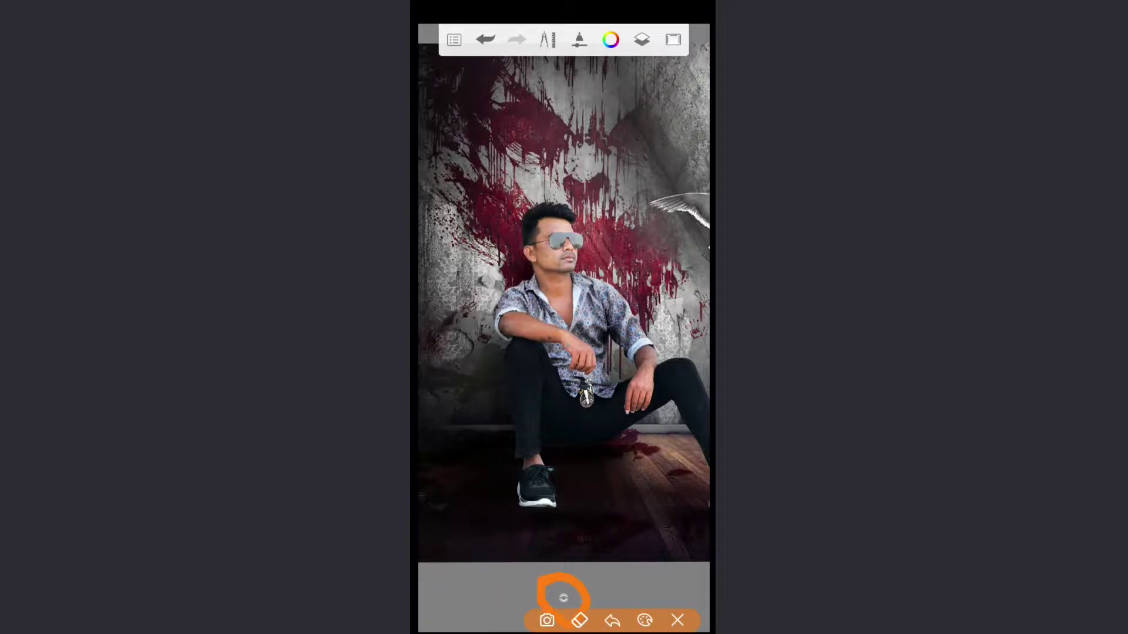
click(677, 620)
click(564, 598)
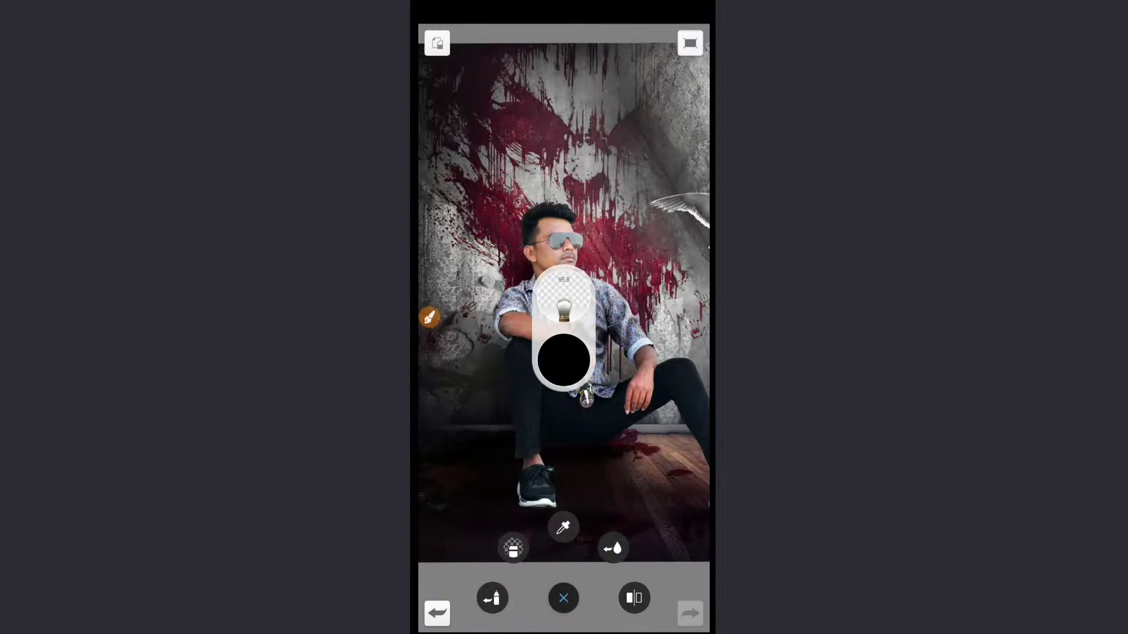
click(428, 317)
mouse_move(570, 498)
mouse_down()
mouse_move(588, 511)
mouse_move(521, 296)
mouse_up()
click(678, 617)
click(564, 527)
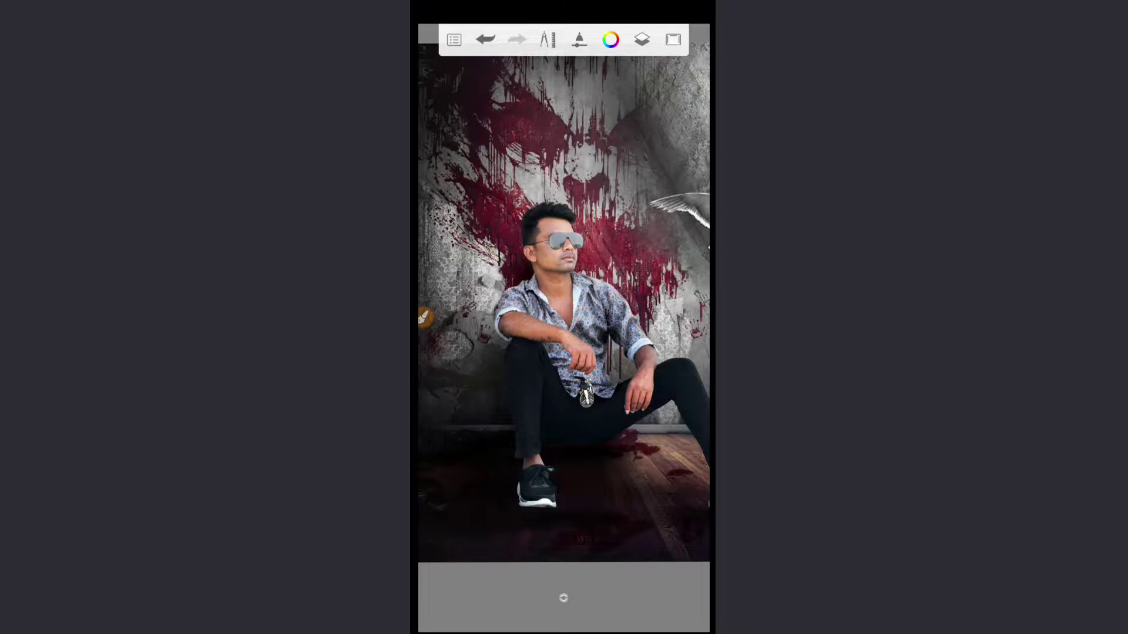
Choose the Soft Airbrush from the Traditional brush set.
click(563, 598)
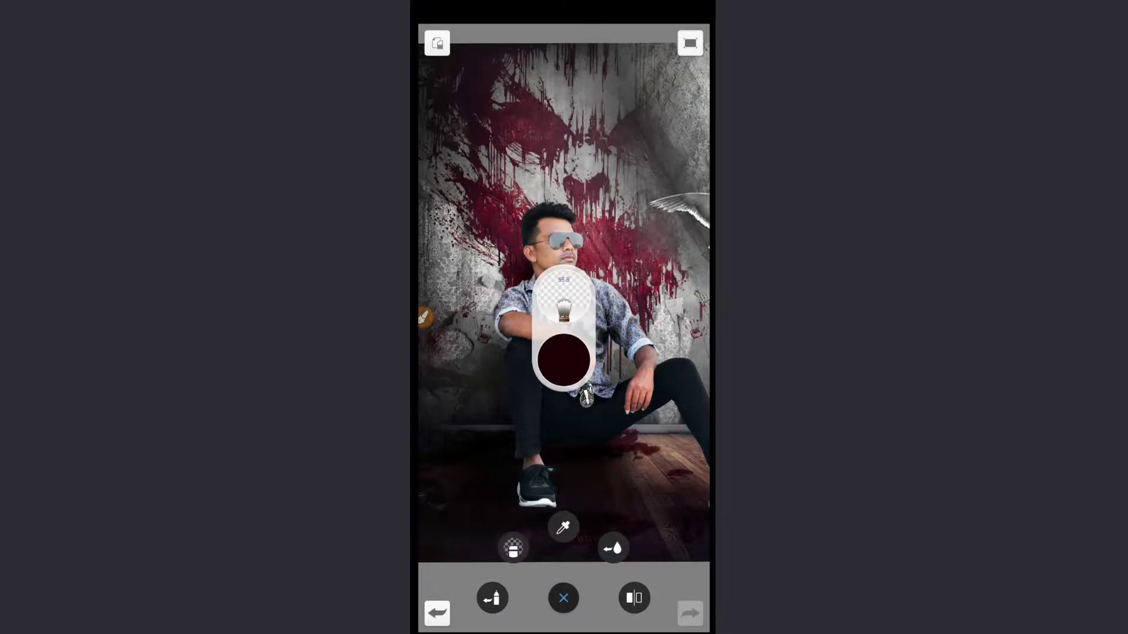
click(563, 301)
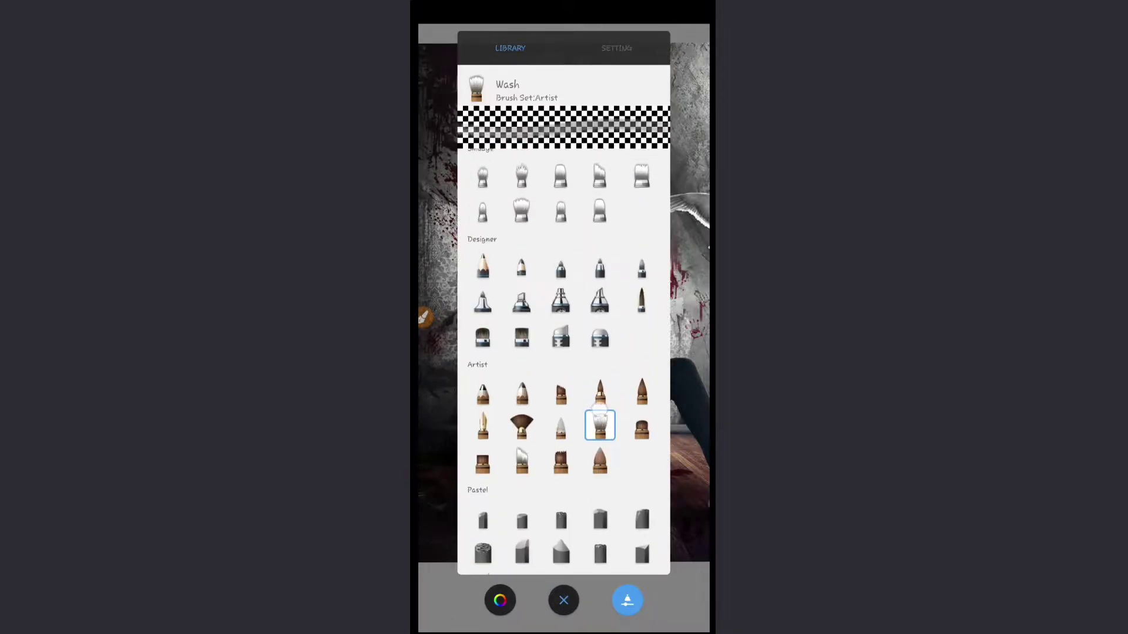
scroll(624, 393, up, 10)
scroll(623, 394, up, 10)
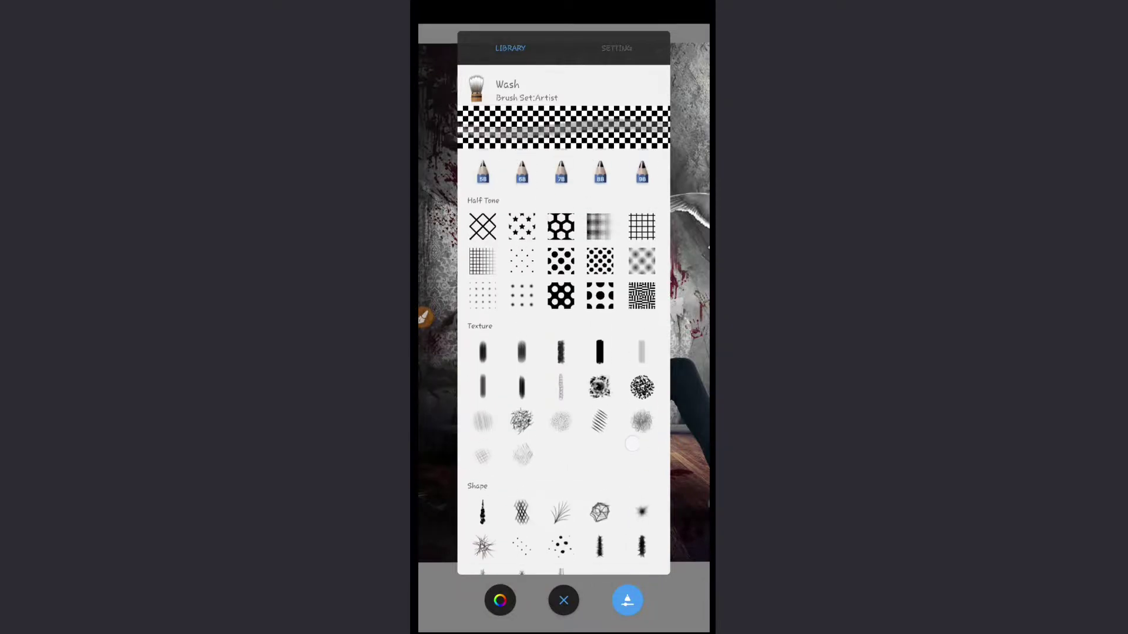
click(600, 276)
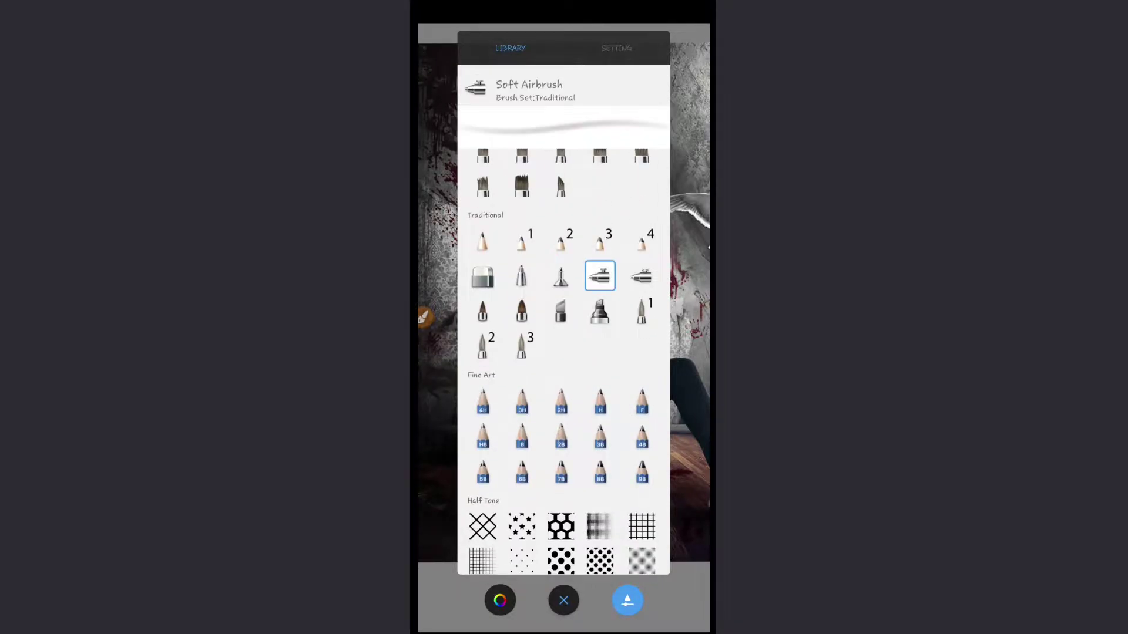
click(563, 600)
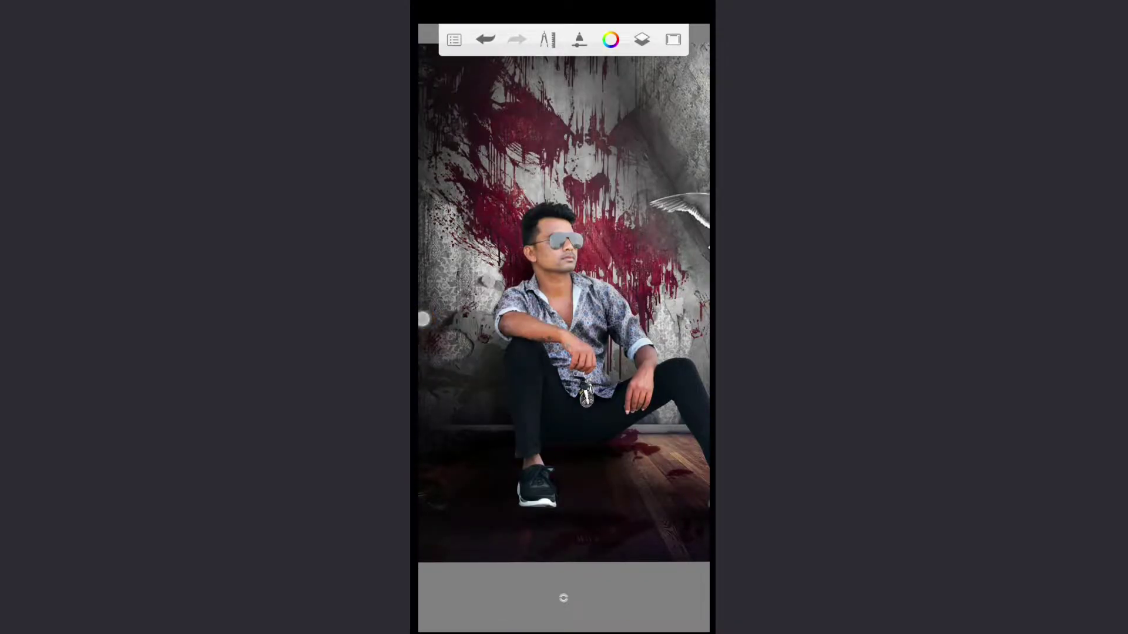
Raise the soft airbrush size to 62.5.
click(563, 598)
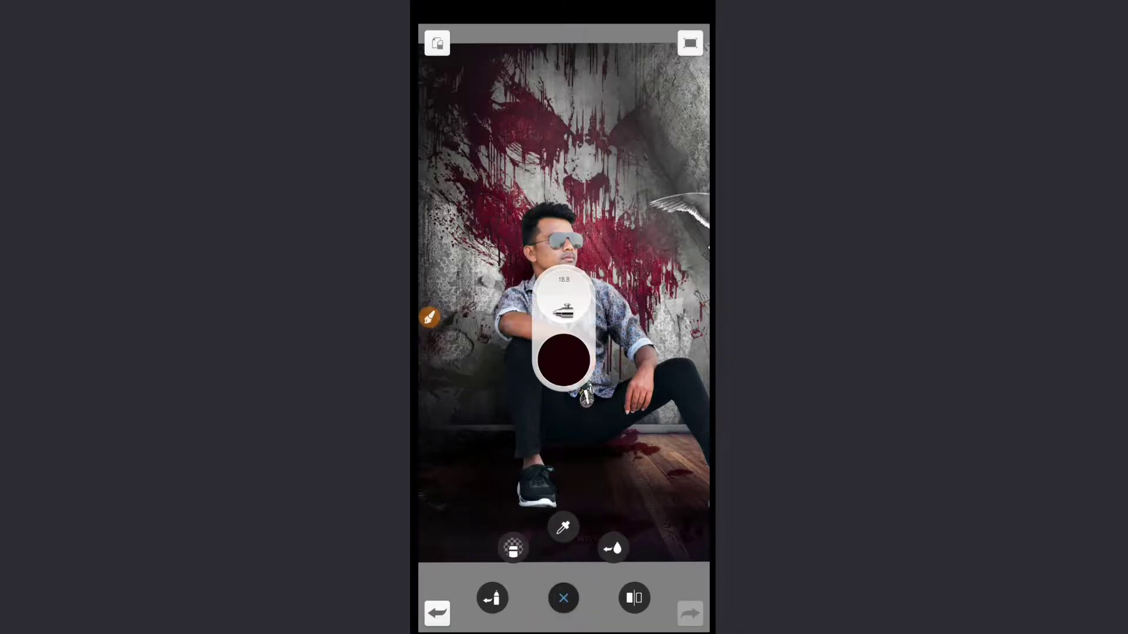
click(429, 317)
mouse_move(576, 274)
mouse_down()
mouse_move(584, 297)
mouse_move(663, 302)
mouse_move(649, 308)
mouse_up()
click(678, 621)
drag(563, 302, 687, 314)
scroll(564, 317, up, 2)
scroll(564, 318, up, 2)
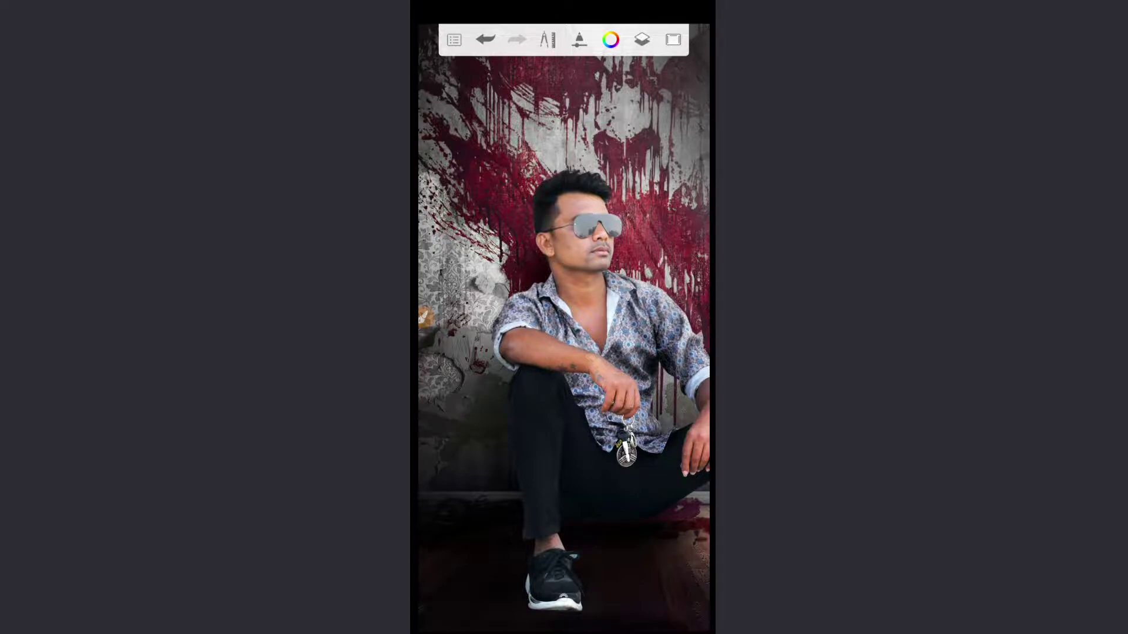
scroll(564, 317, up, 2)
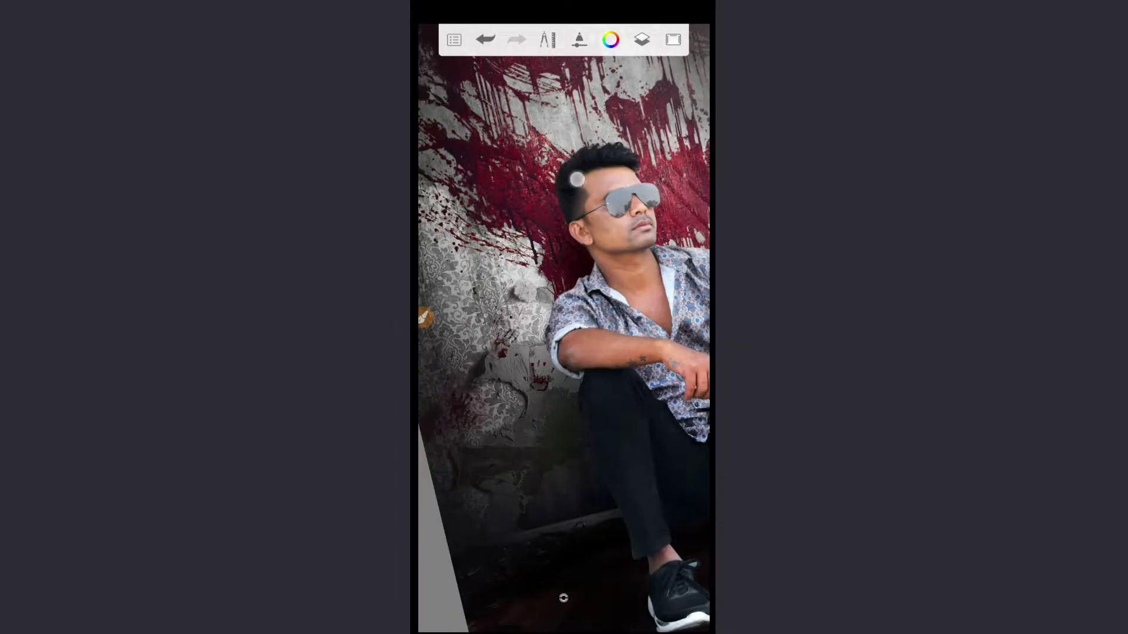
Airbrush dark maroon shading onto the wall and floor around the seated man.
click(547, 598)
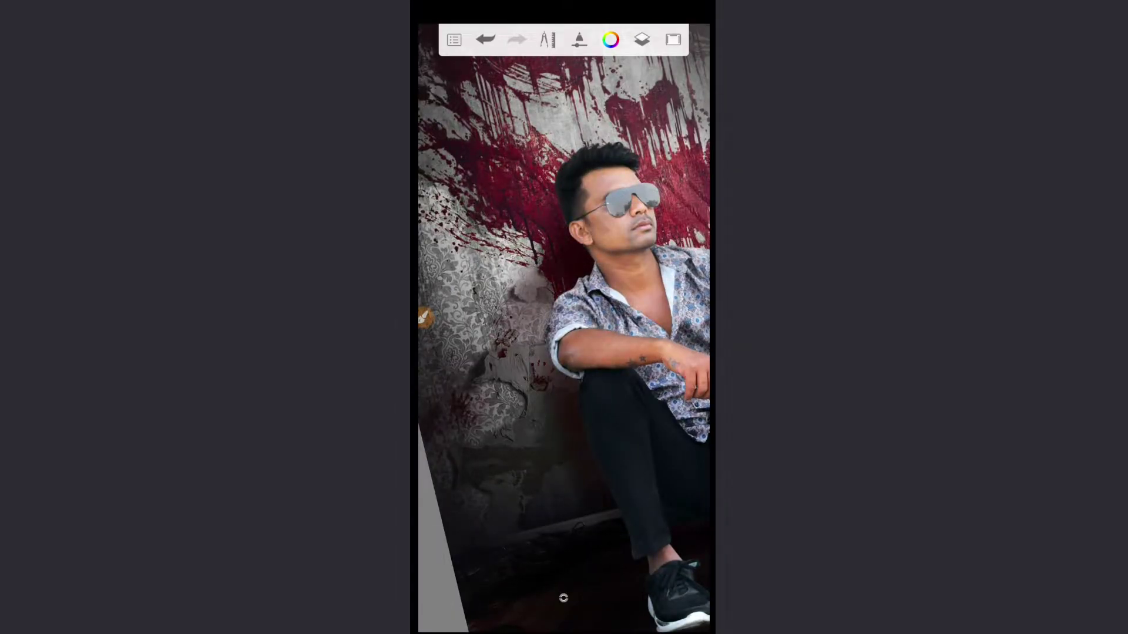
scroll(569, 380, up, 2)
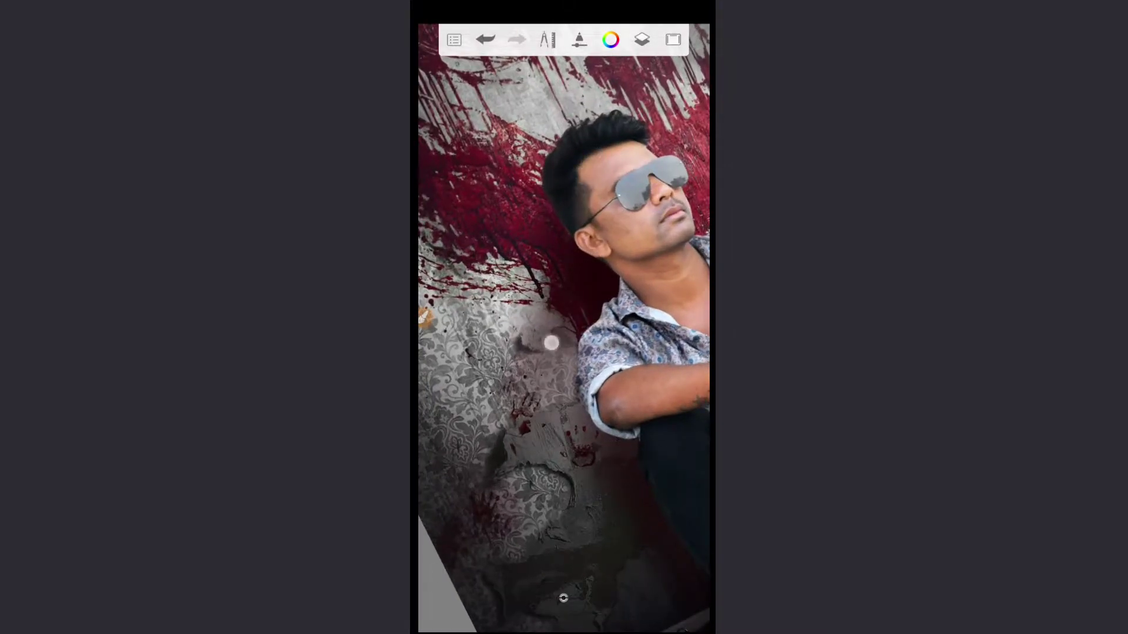
scroll(569, 381, up, 1)
scroll(568, 380, up, 1)
scroll(599, 421, down, 5)
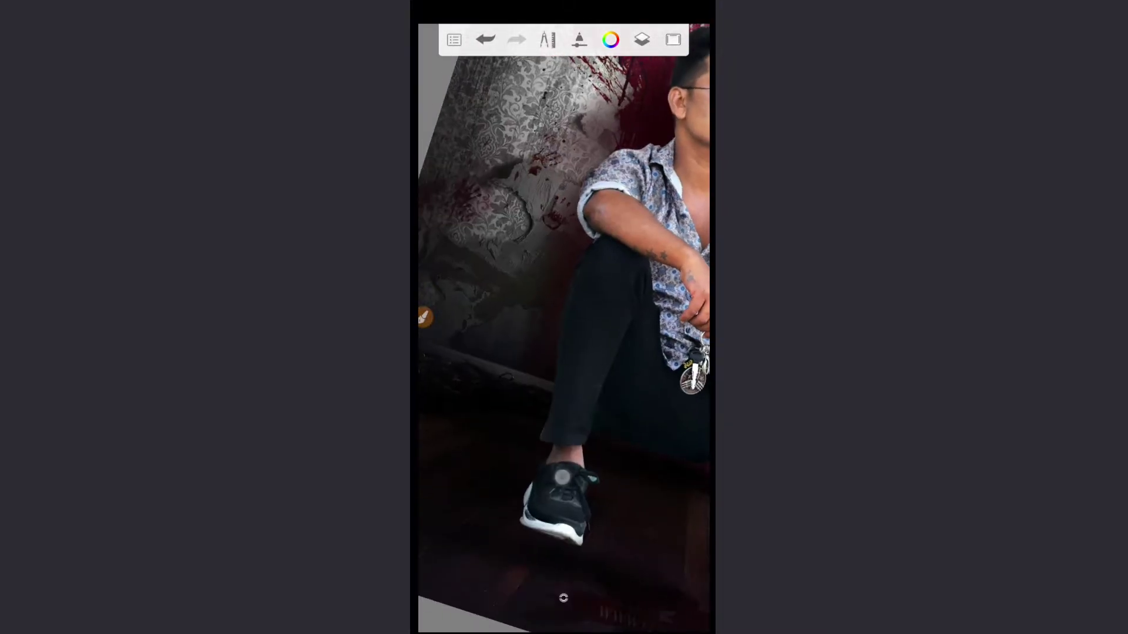
scroll(600, 319, down, 3)
scroll(601, 319, down, 1)
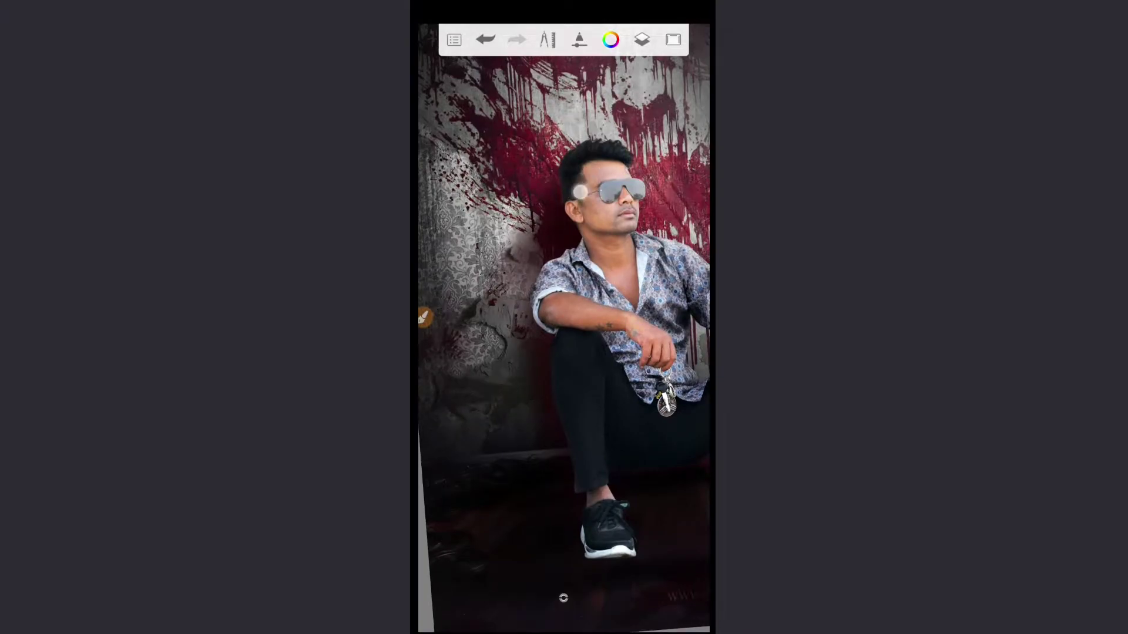
scroll(602, 305, down, 2)
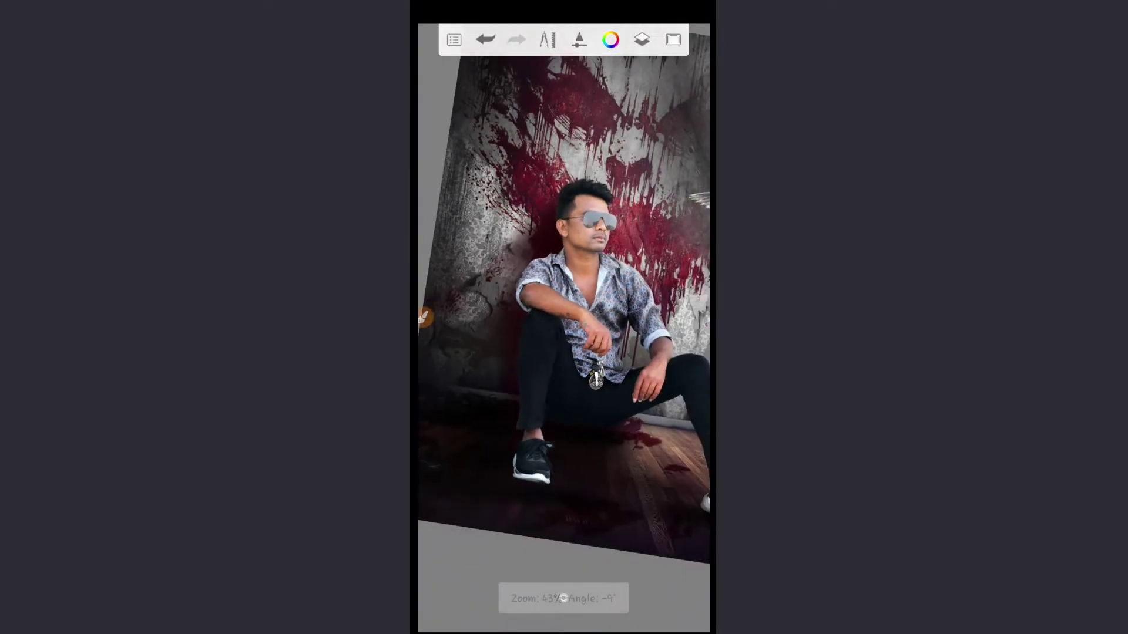
scroll(602, 305, down, 1)
scroll(602, 305, down, 2)
scroll(614, 307, down, 1)
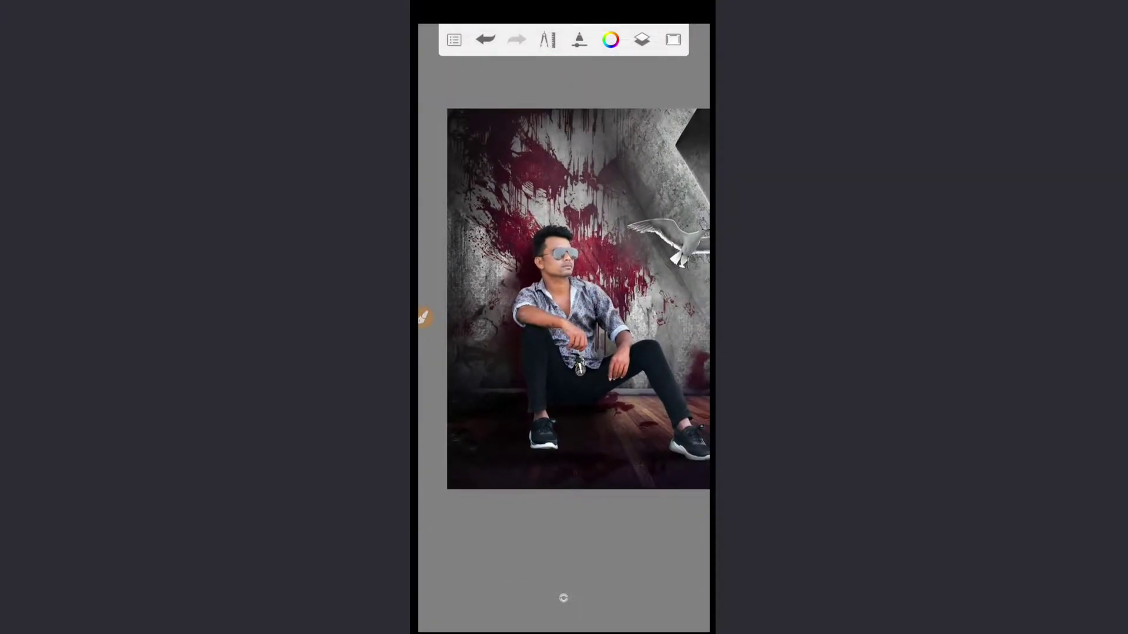
Set the shadow layer's blending mode to Multiply.
click(642, 39)
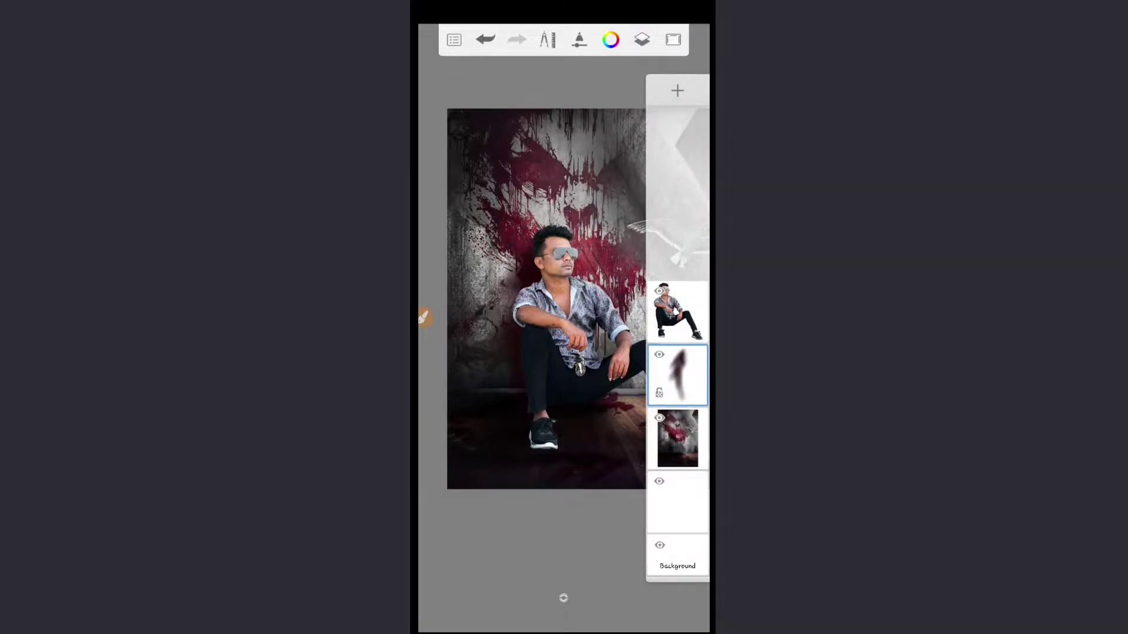
click(678, 376)
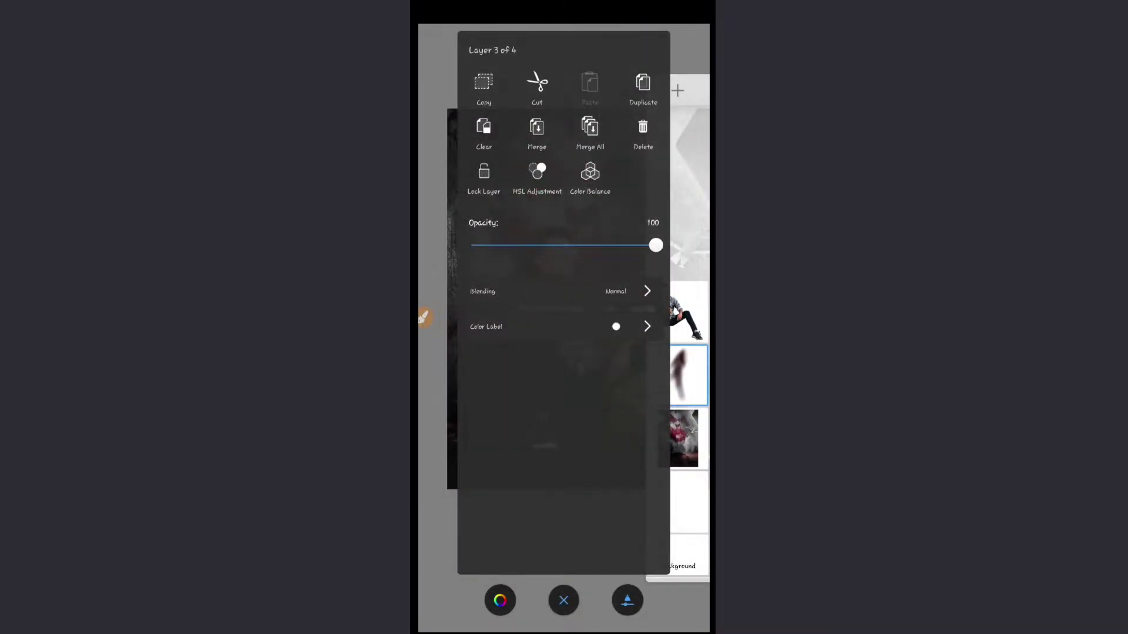
click(595, 294)
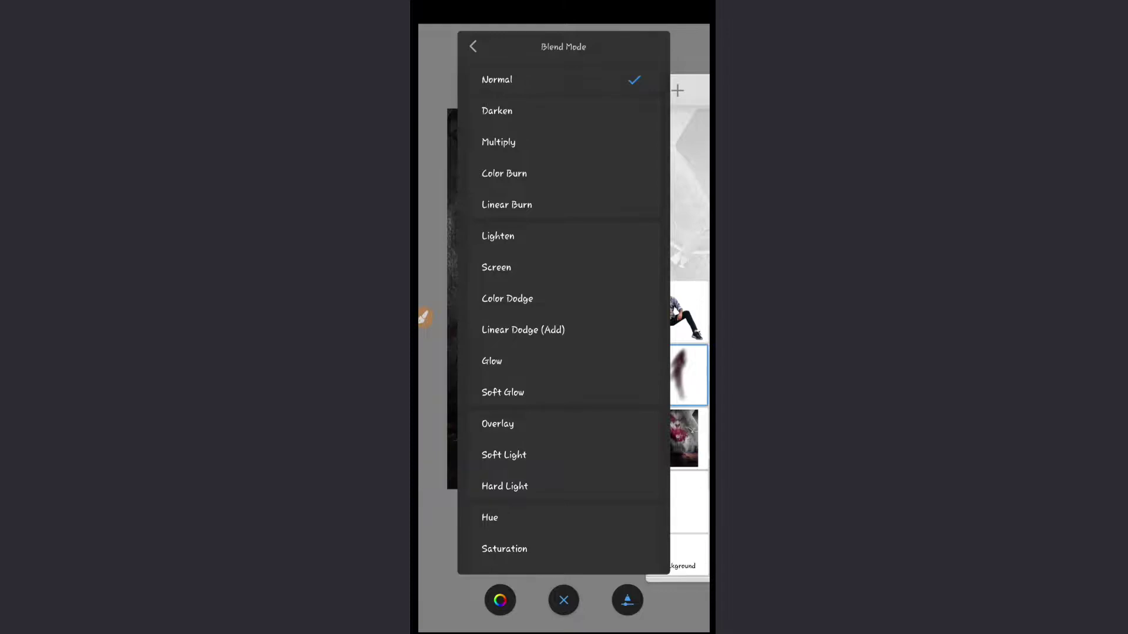
drag(552, 169, 552, 156)
click(563, 599)
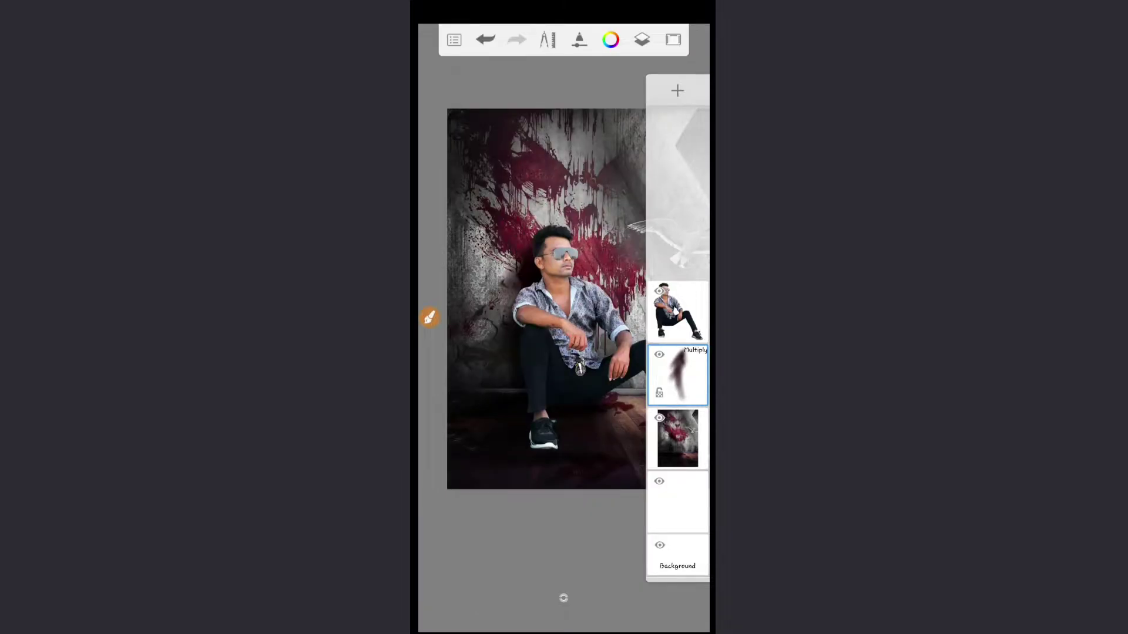
Adjust the shadow layer's opacity and select the man's layer.
click(677, 376)
drag(655, 244, 656, 246)
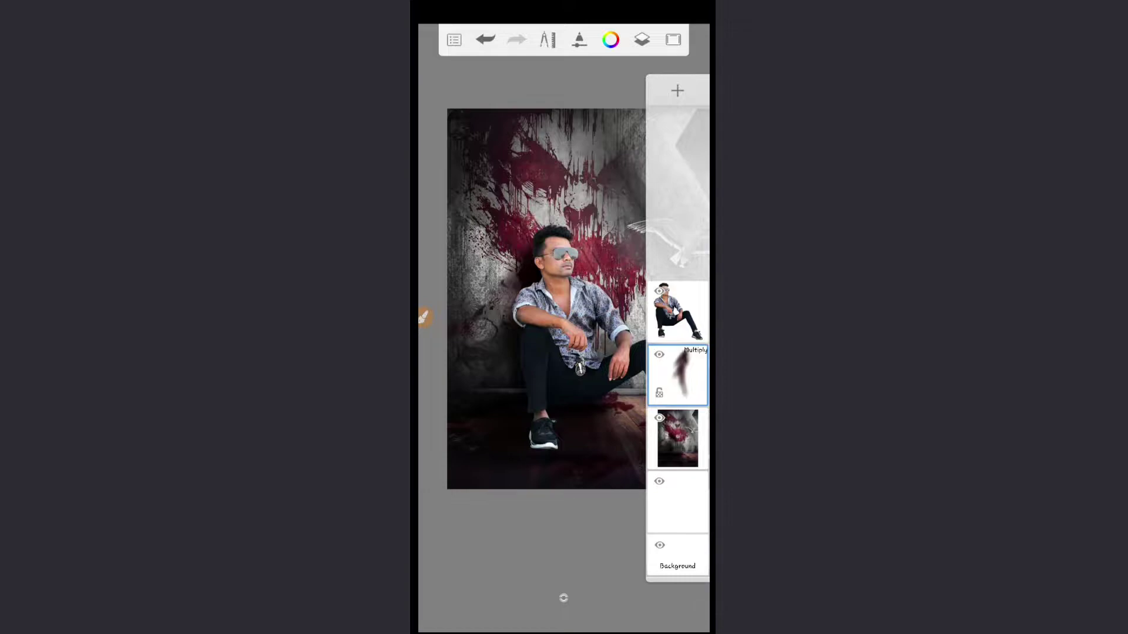
click(423, 317)
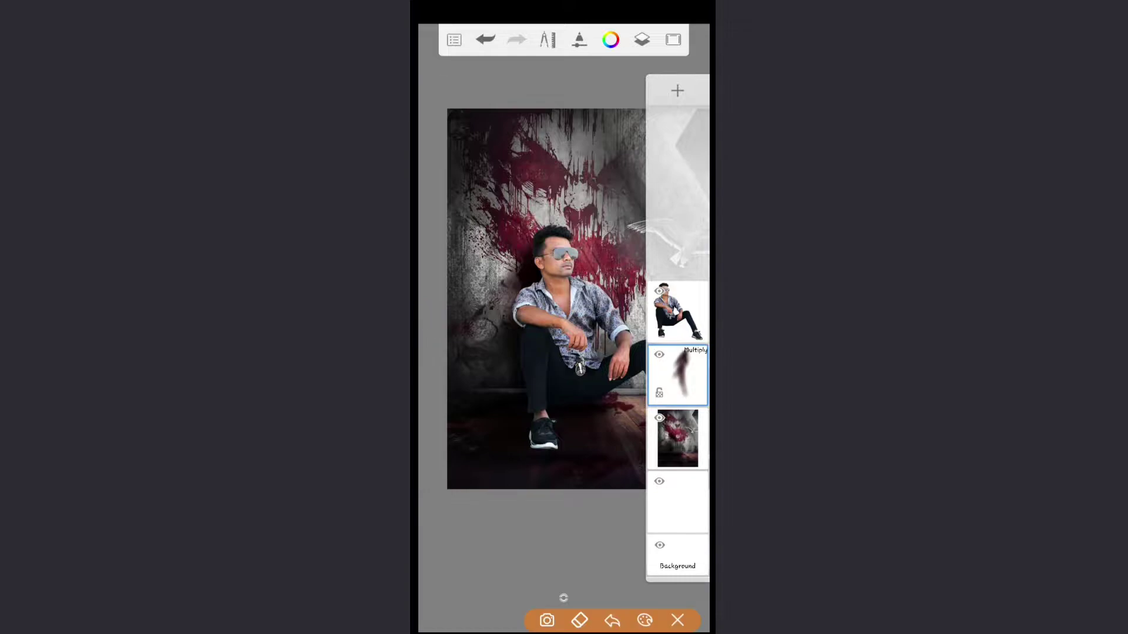
drag(553, 315, 632, 309)
click(676, 618)
click(677, 312)
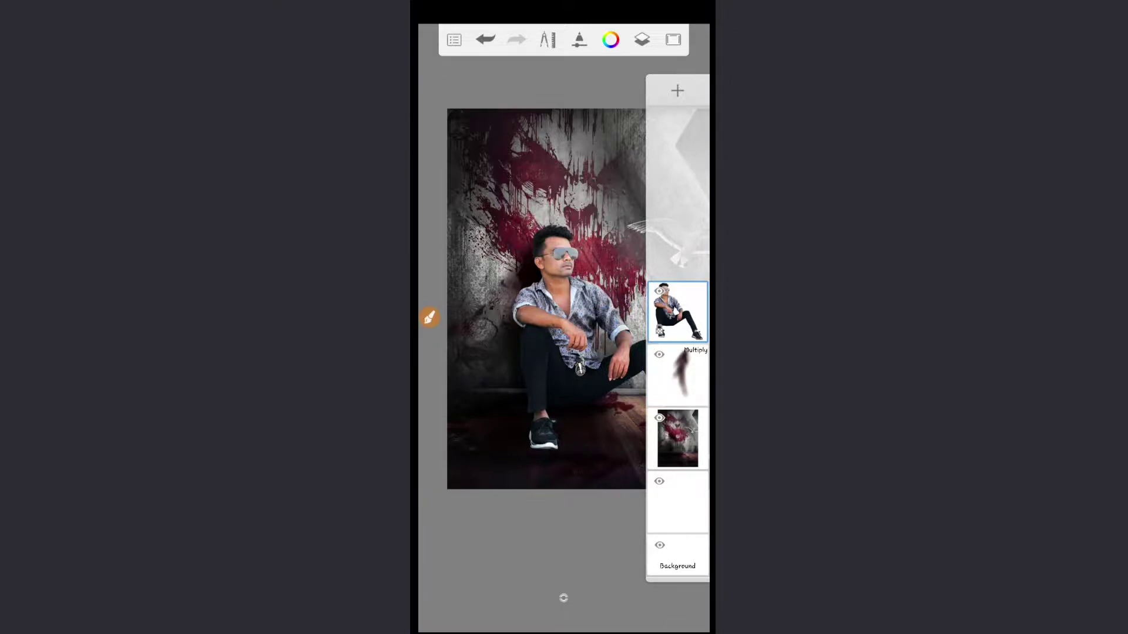
Add a new empty layer above the man.
click(430, 318)
drag(668, 78, 692, 81)
click(677, 620)
click(677, 90)
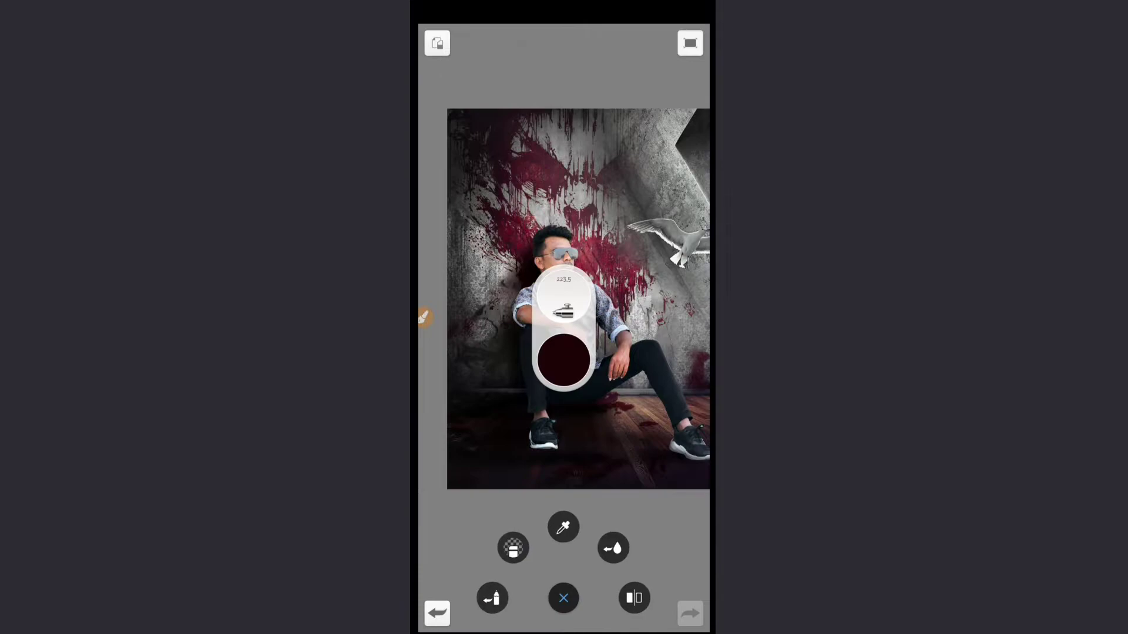
Set the brush to about 63.5 and paint a dark shadow along the shoe's outline.
mouse_move(564, 247)
mouse_down()
mouse_move(600, 165)
mouse_move(523, 329)
mouse_up()
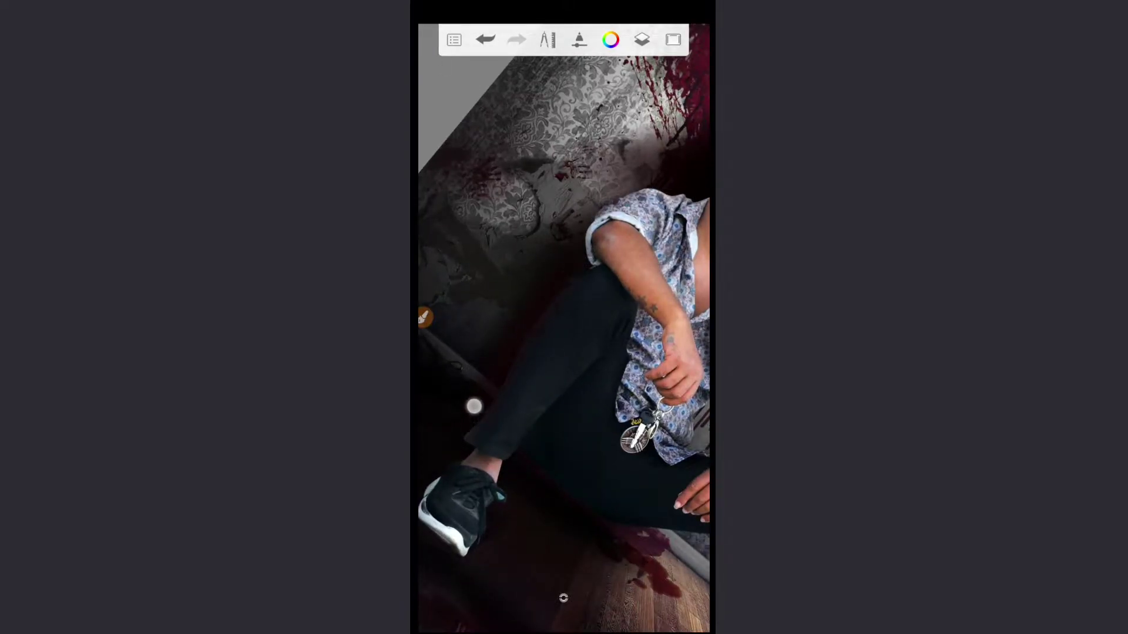
mouse_move(485, 395)
mouse_down()
mouse_move(564, 329)
mouse_move(541, 322)
mouse_move(556, 281)
mouse_move(570, 603)
mouse_up()
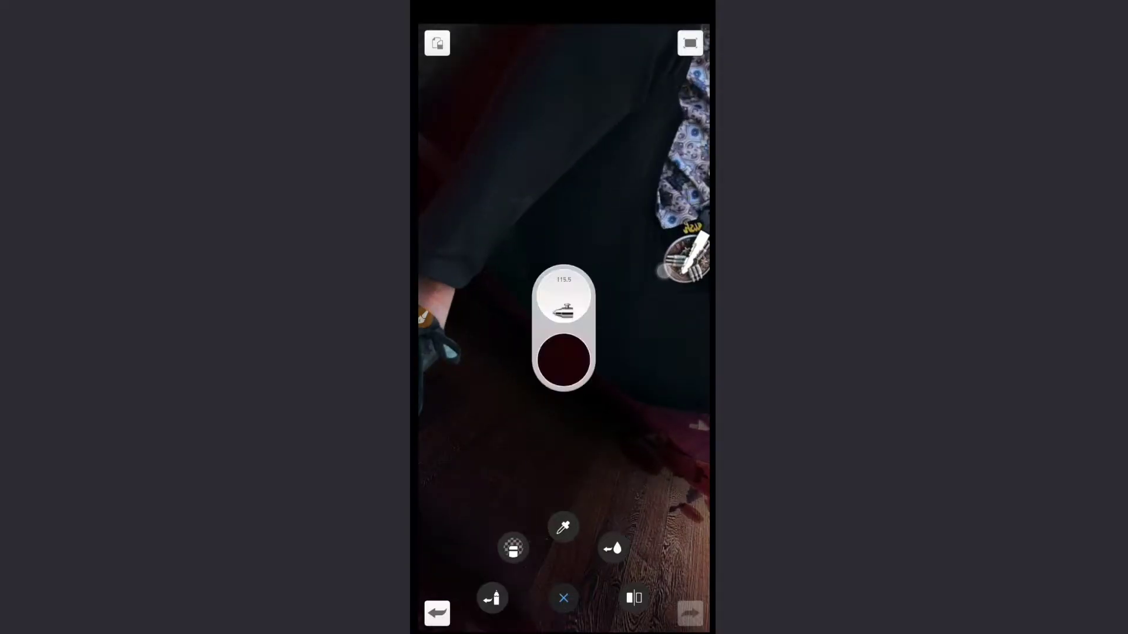
drag(626, 376, 670, 377)
drag(515, 288, 580, 244)
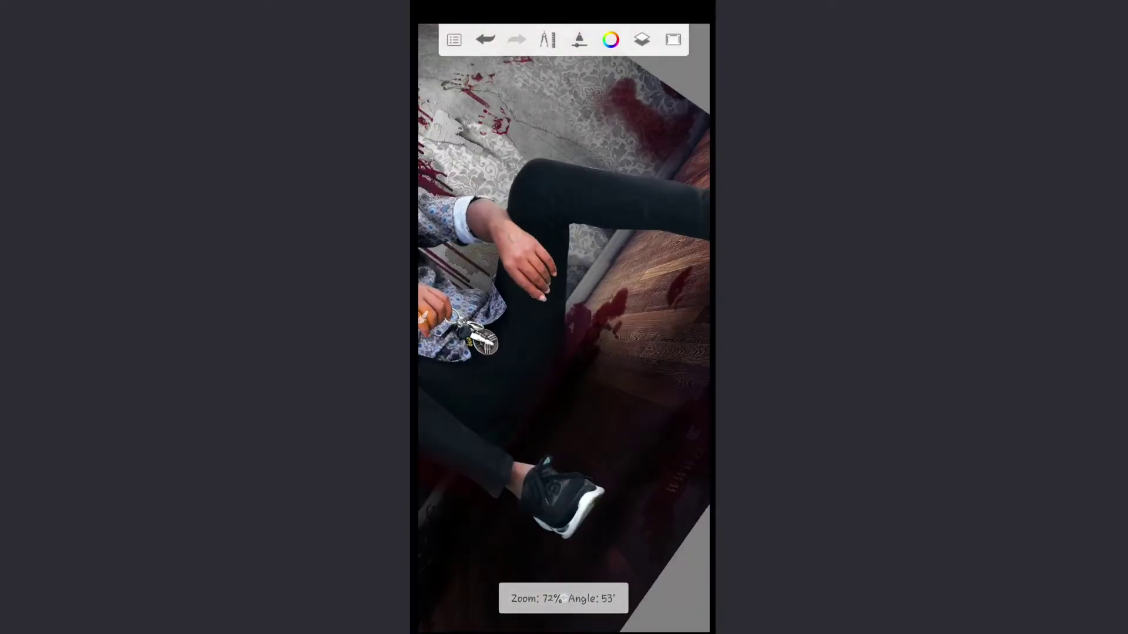
mouse_move(685, 317)
mouse_down()
mouse_move(568, 366)
mouse_move(562, 403)
mouse_up()
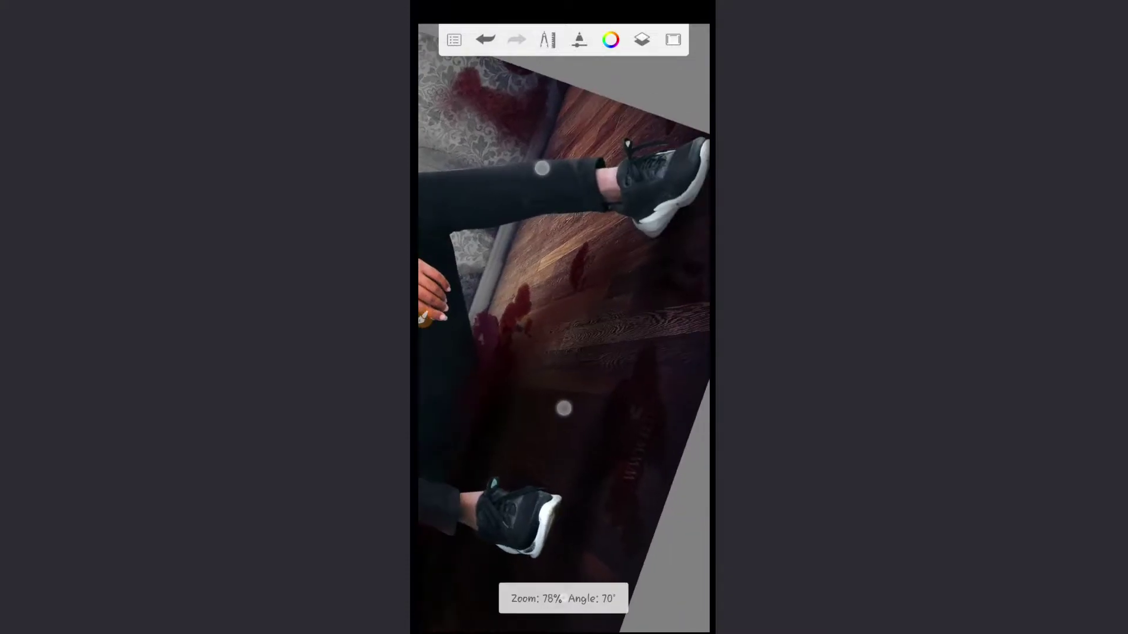
drag(638, 262, 539, 423)
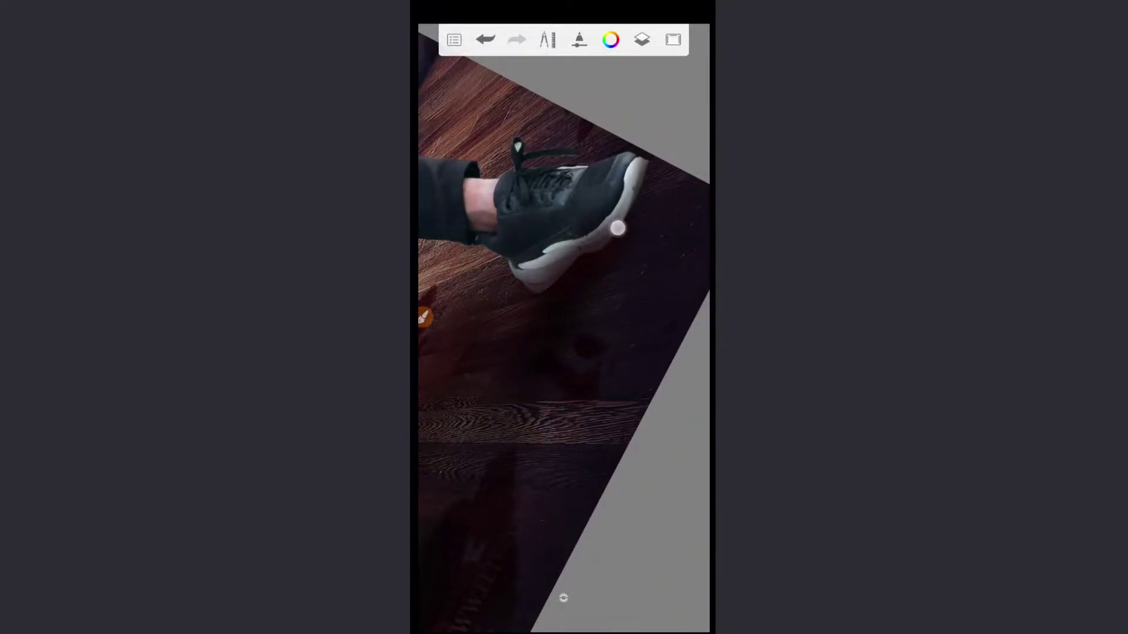
mouse_move(524, 183)
mouse_down()
mouse_move(635, 206)
mouse_move(592, 209)
mouse_up()
drag(564, 327, 476, 329)
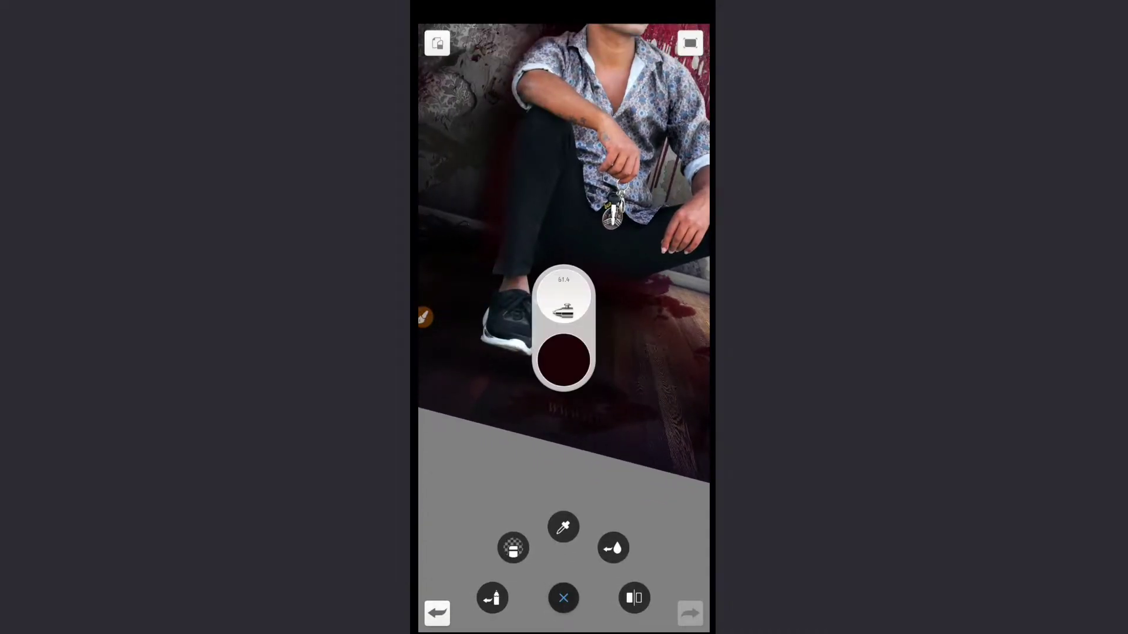
scroll(544, 341, up, 5)
mouse_move(503, 259)
mouse_down()
mouse_move(496, 315)
mouse_move(582, 374)
mouse_up()
Zoom out to show the whole poster: man, blood-splattered wall and bird.
scroll(557, 397, down, 3)
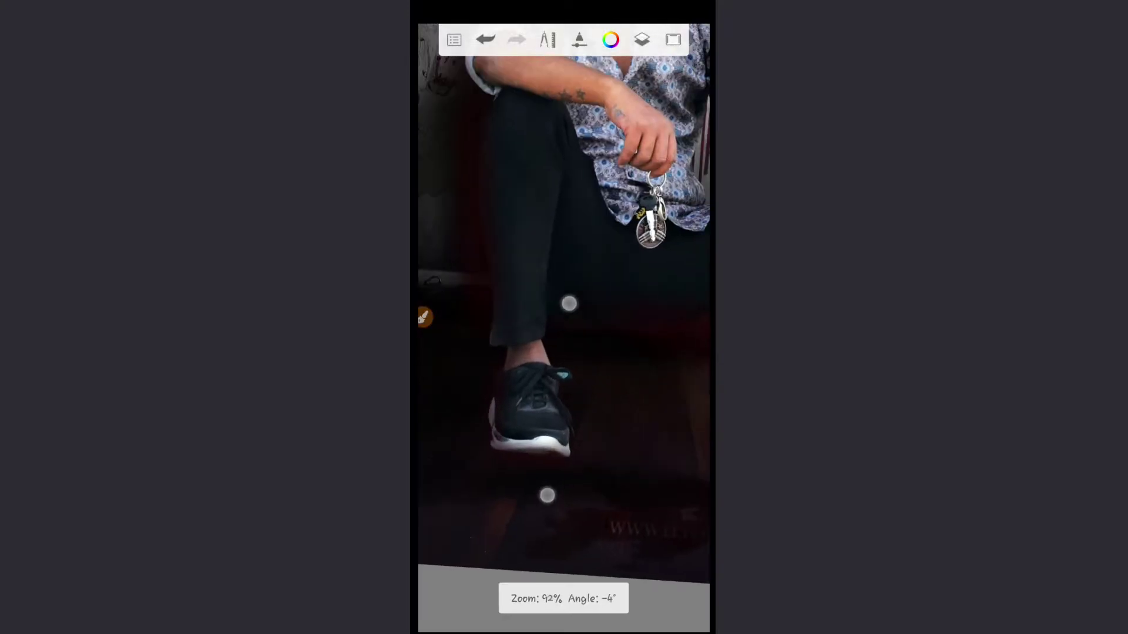
scroll(537, 487, down, 3)
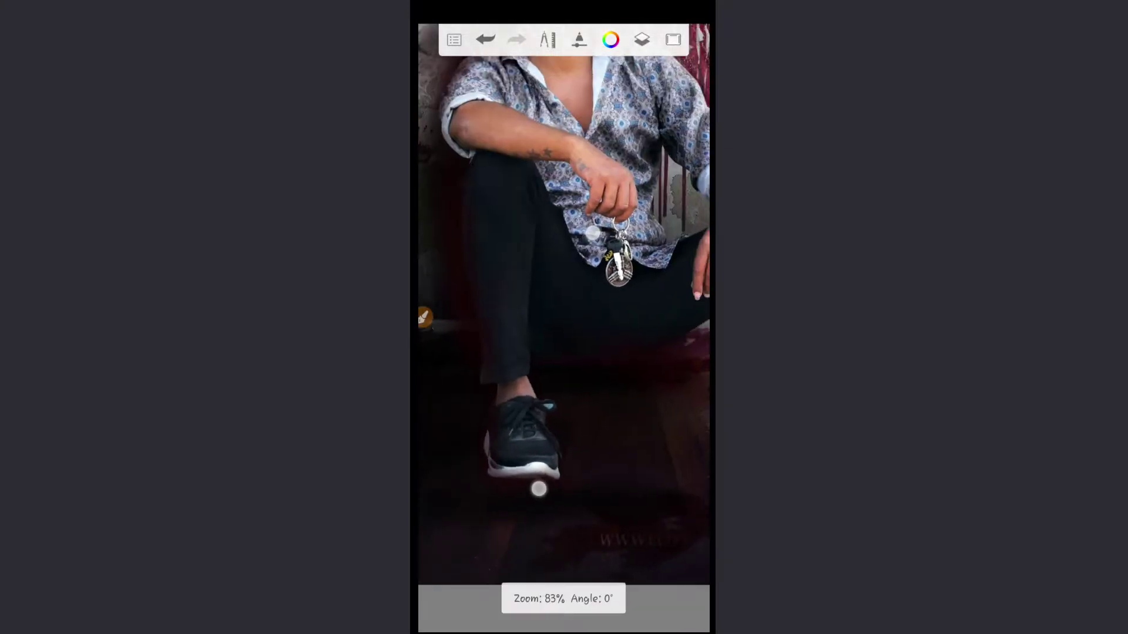
scroll(564, 470, down, 3)
scroll(581, 460, down, 2)
scroll(589, 432, down, 2)
scroll(589, 433, up, 1)
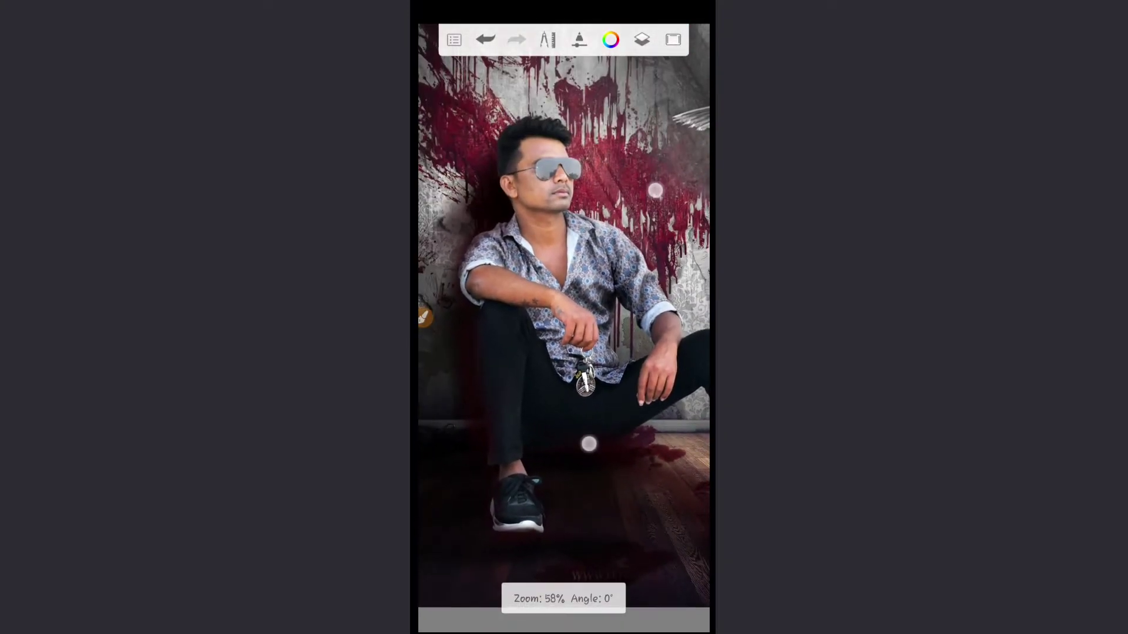
scroll(586, 444, up, 1)
scroll(587, 445, up, 1)
scroll(602, 468, down, 2)
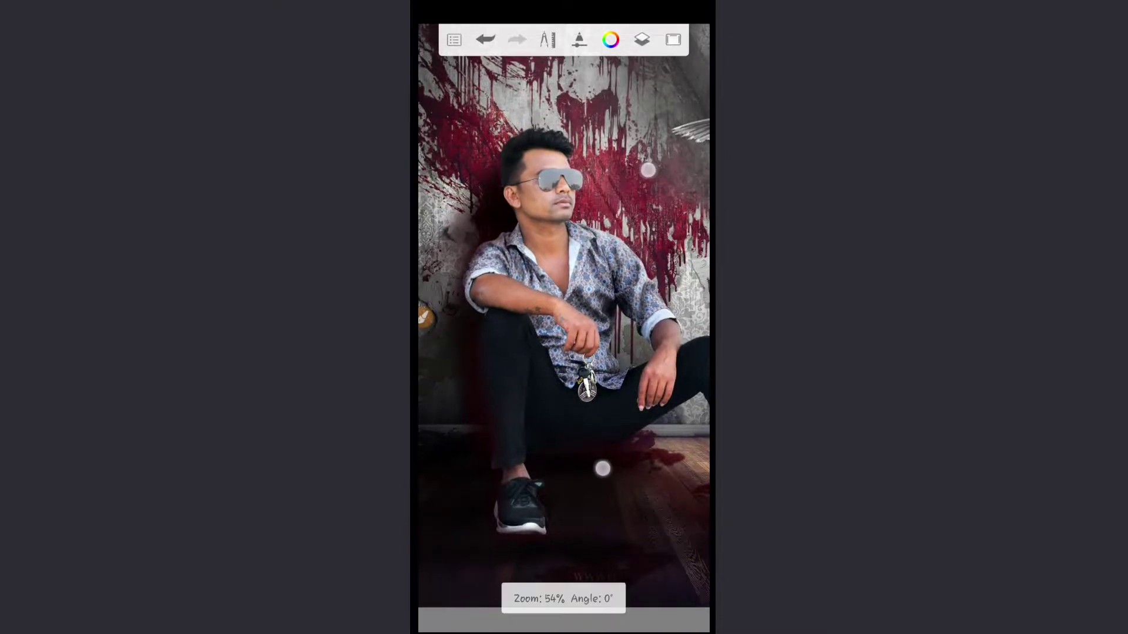
scroll(605, 464, down, 2)
scroll(614, 456, down, 1)
scroll(603, 456, down, 1)
scroll(603, 456, down, 1)
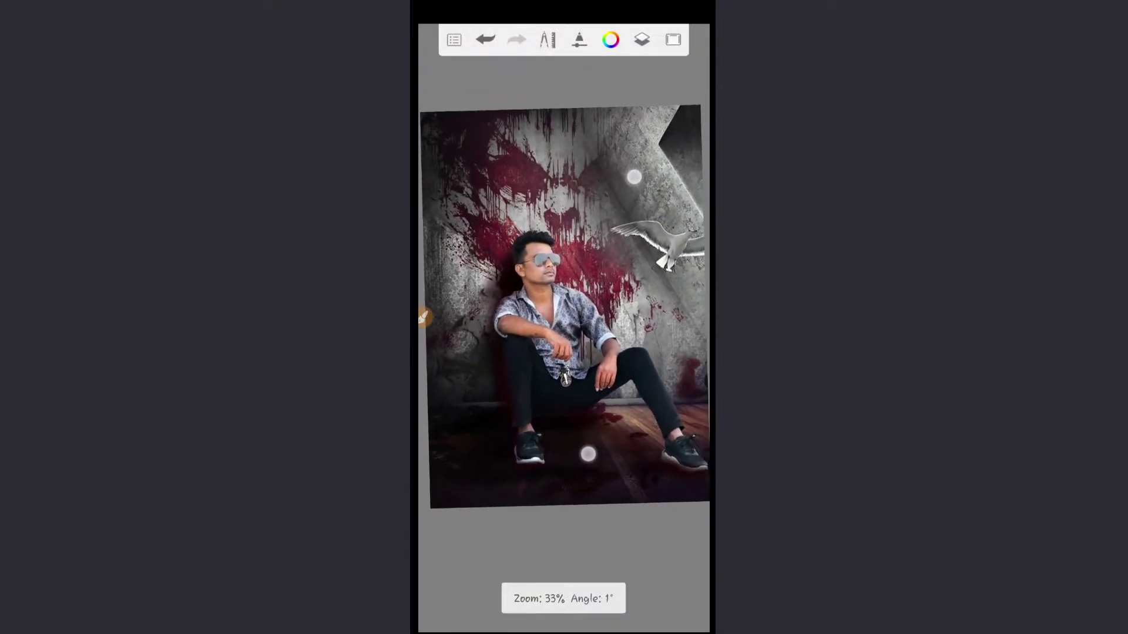
scroll(587, 453, down, 1)
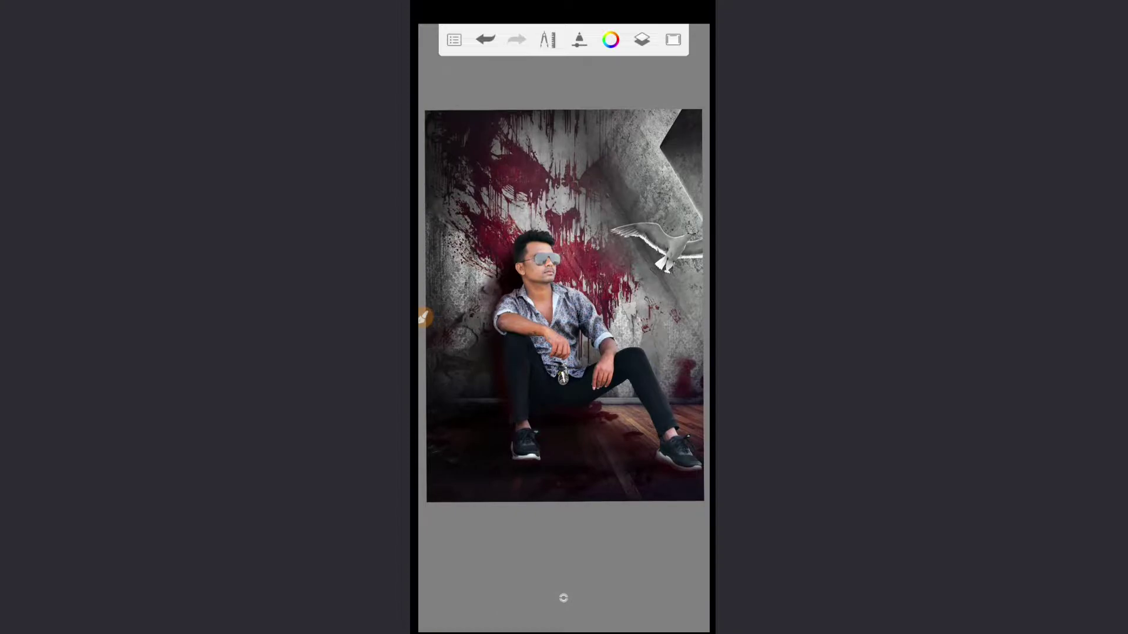
Add a new layer on top of the stack with Multiply blending.
click(641, 39)
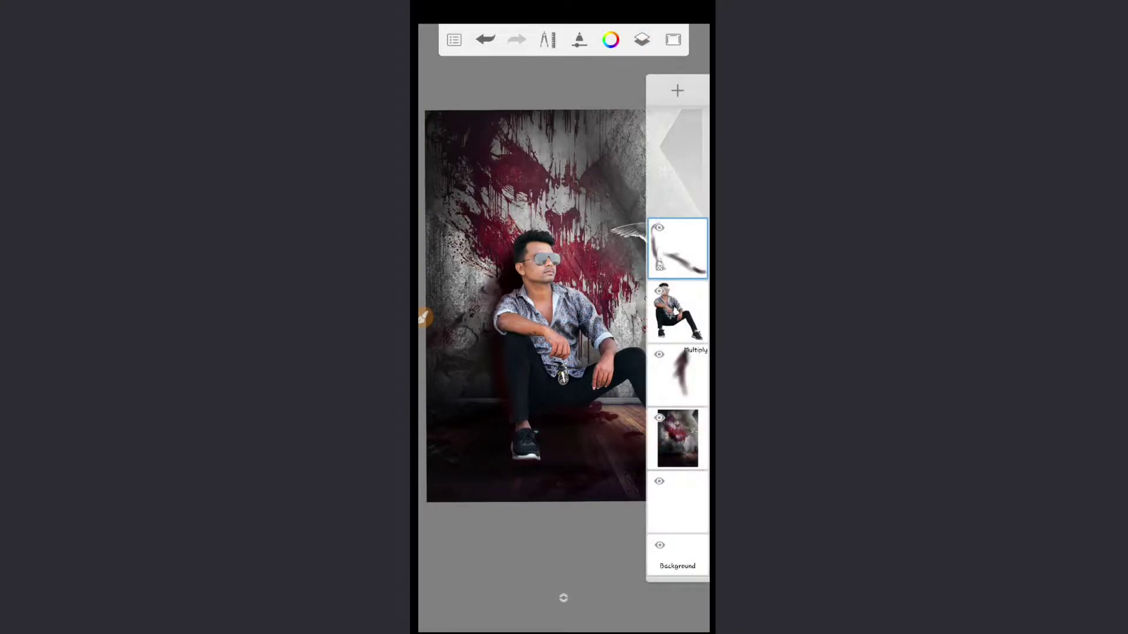
click(662, 94)
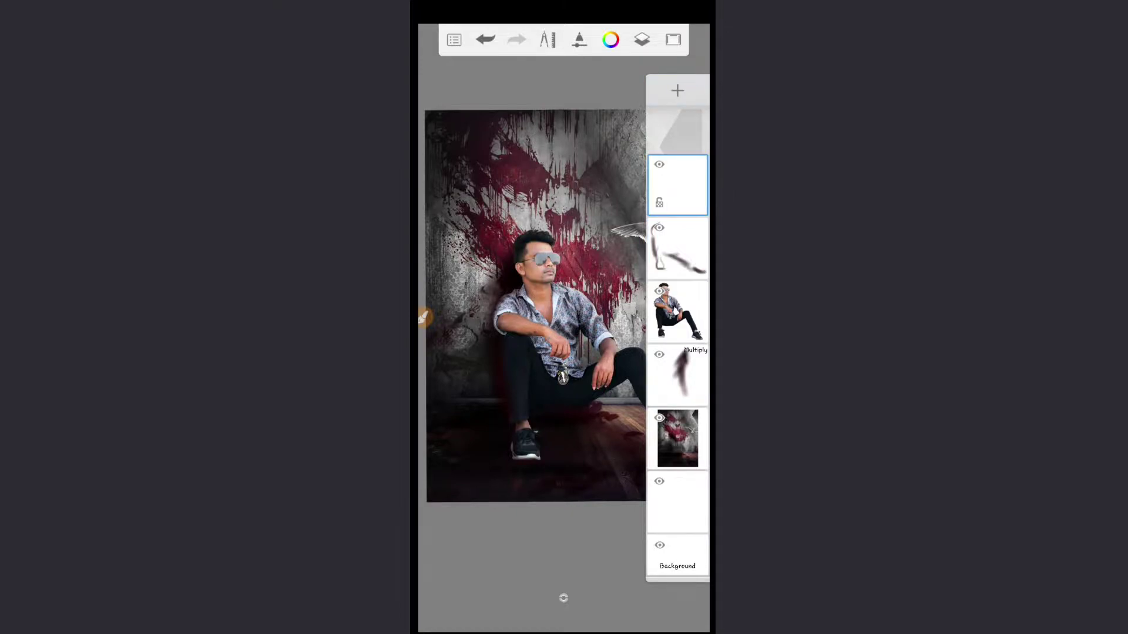
click(678, 185)
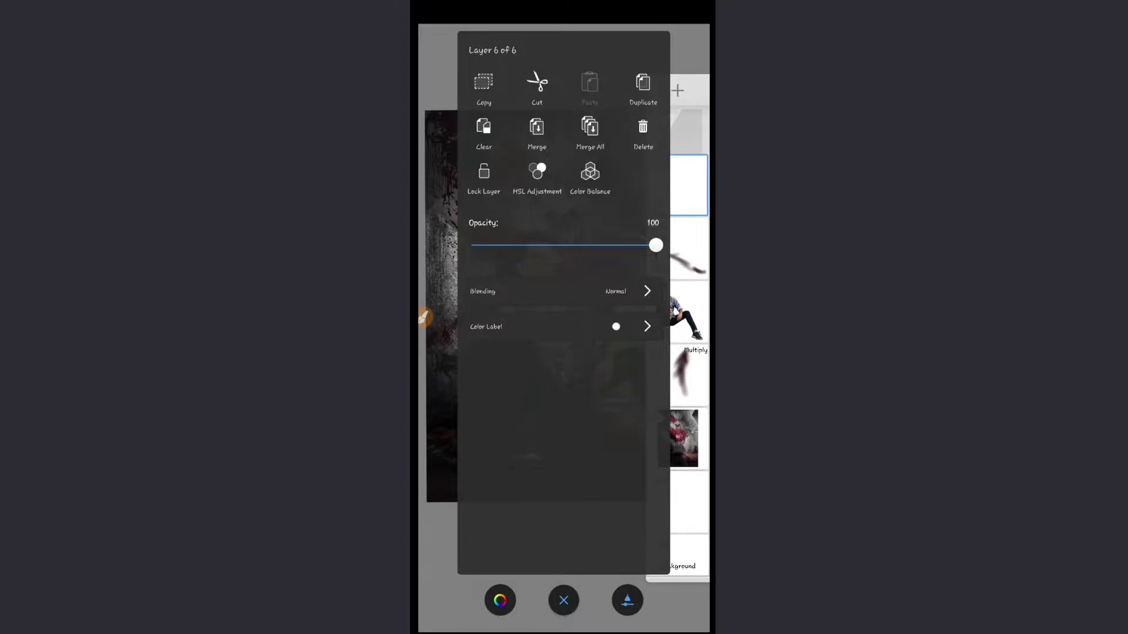
click(552, 294)
click(503, 141)
click(564, 599)
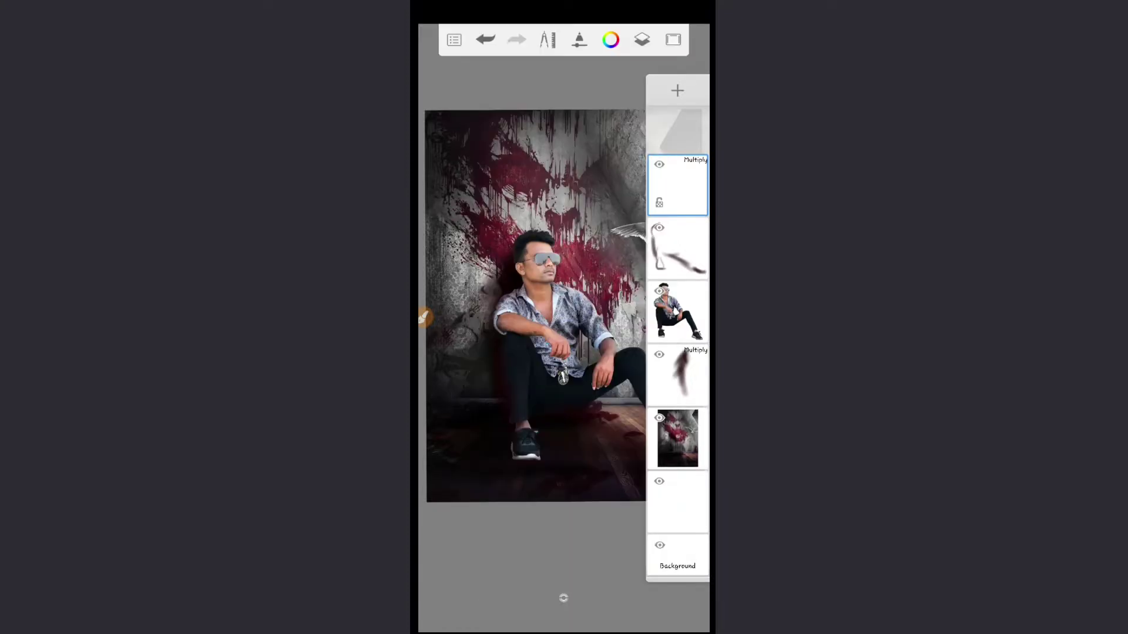
click(564, 598)
Start choosing an almost-black maroon paint colour in the colour editor.
click(564, 598)
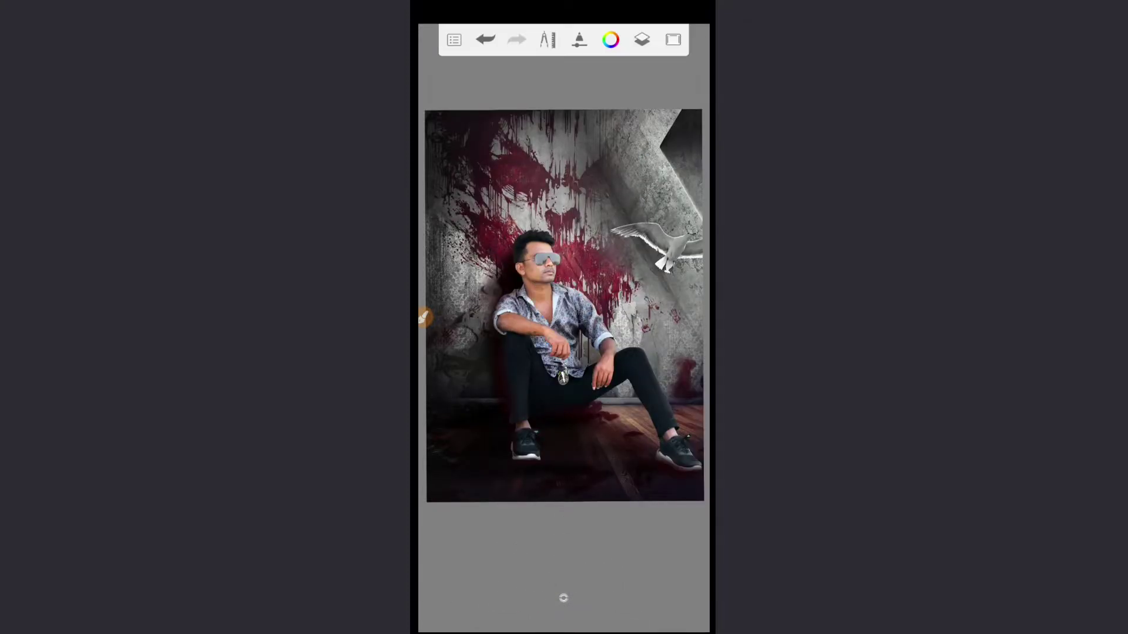
click(424, 318)
click(564, 598)
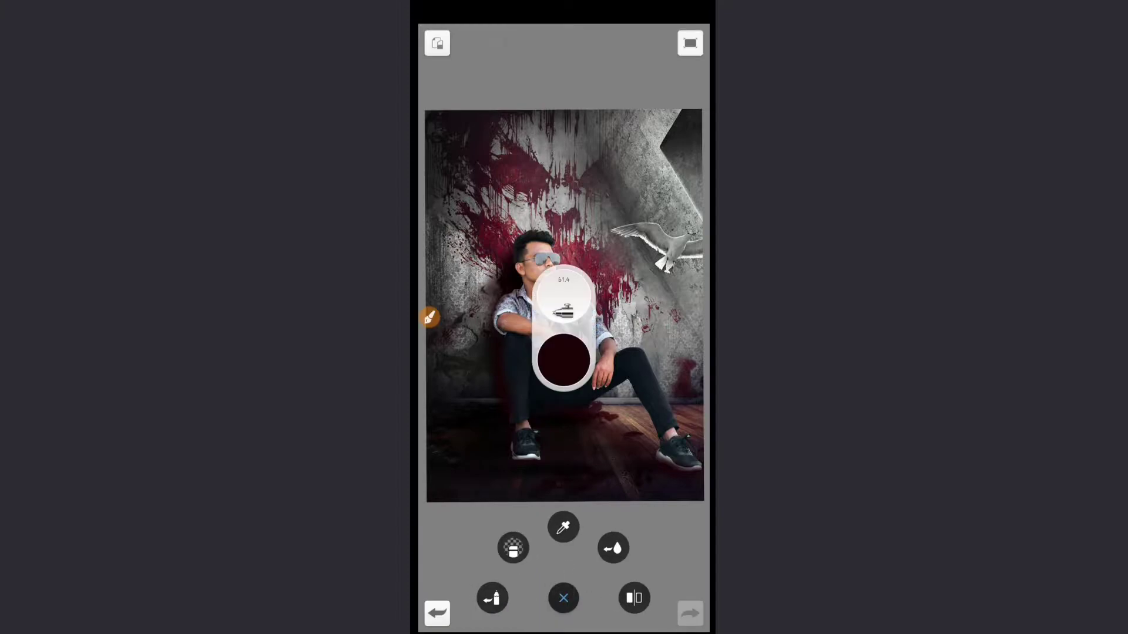
click(563, 359)
Pick a bright red swatch from the Red swatch set as the paint colour.
click(429, 317)
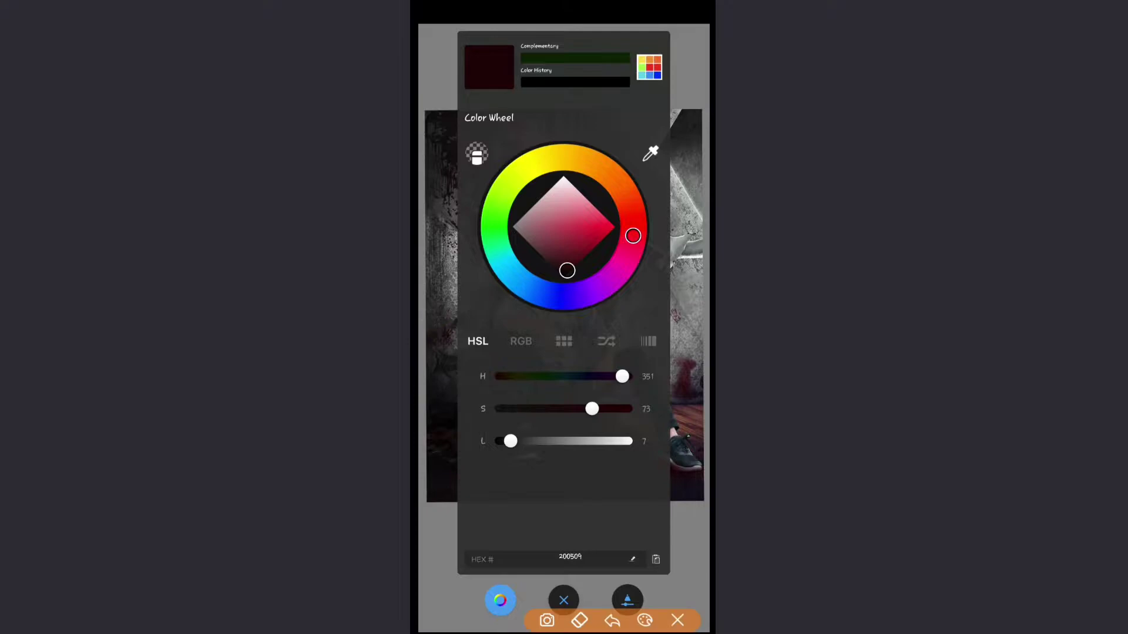
click(678, 620)
click(649, 67)
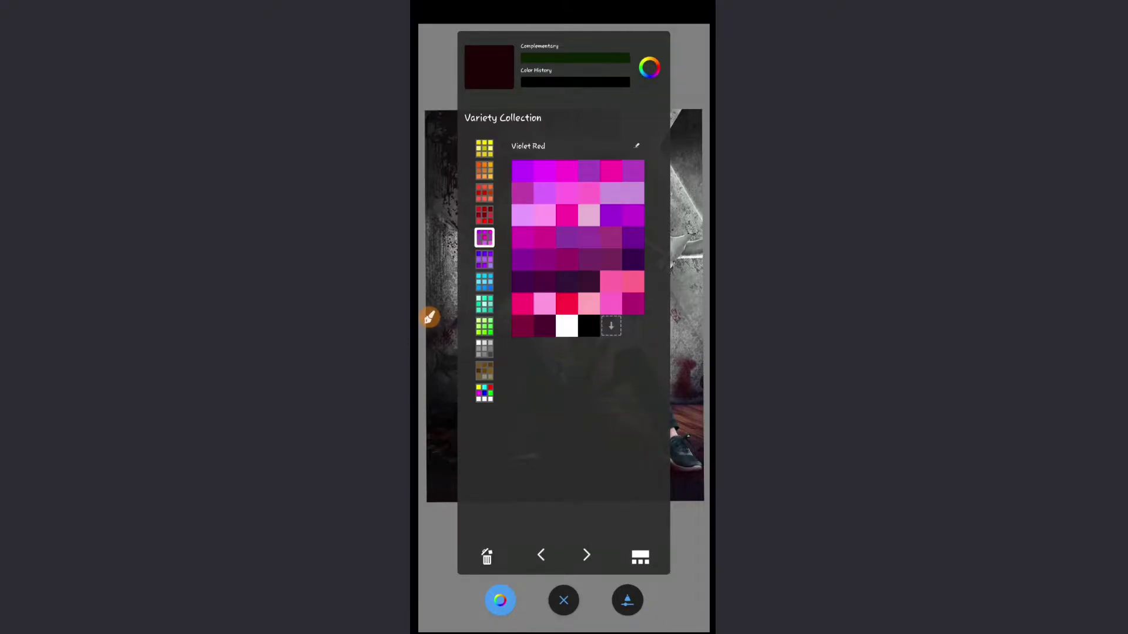
click(484, 215)
click(430, 317)
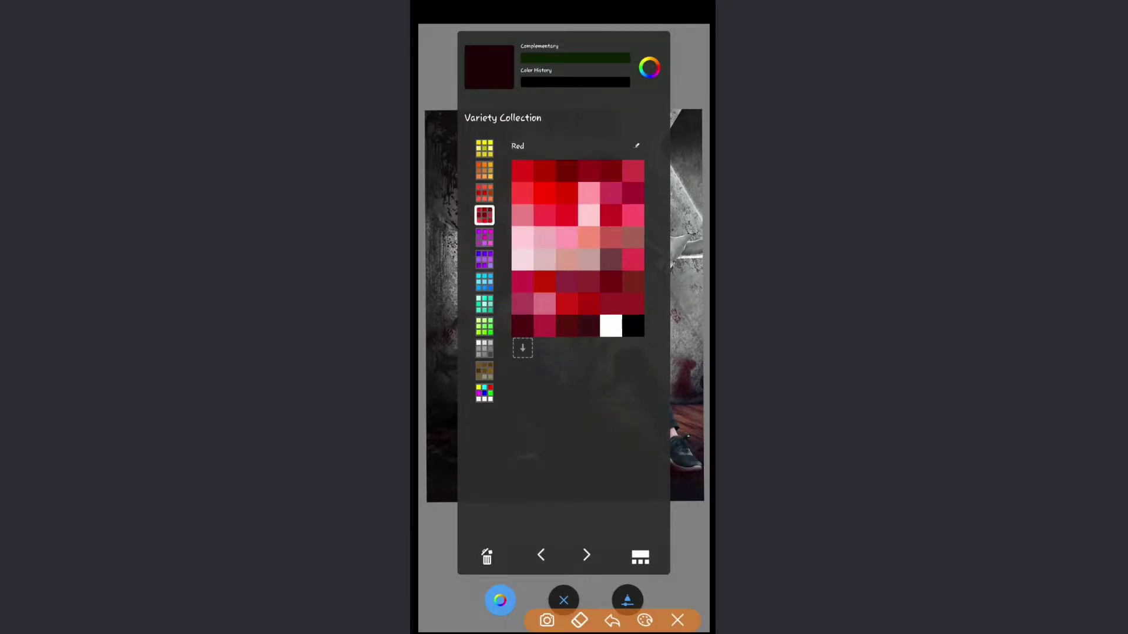
click(677, 620)
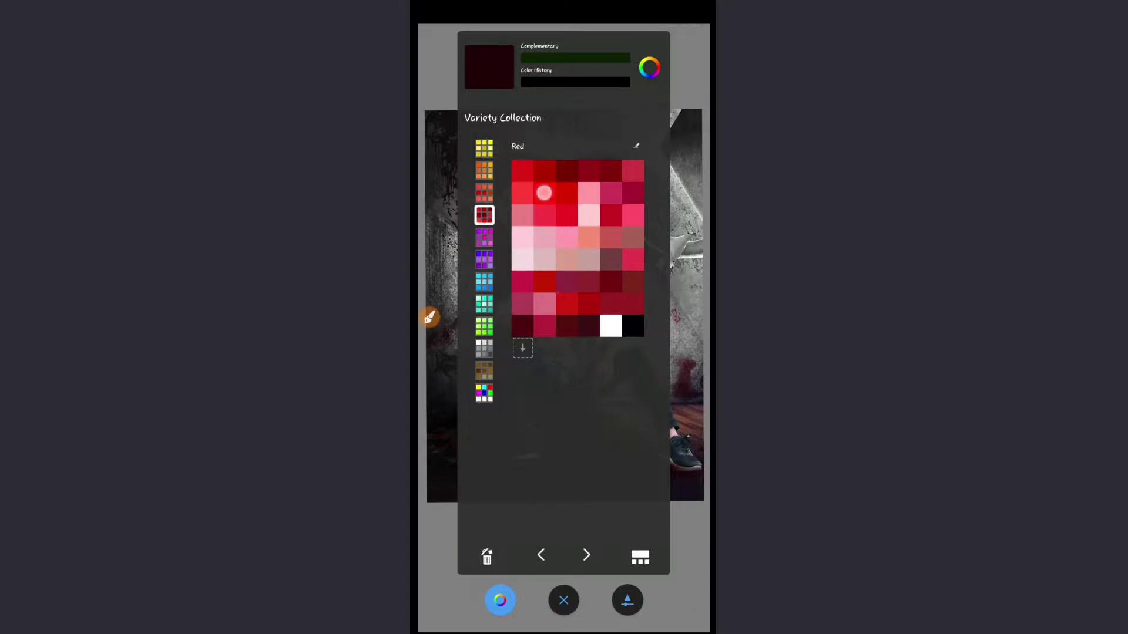
click(544, 193)
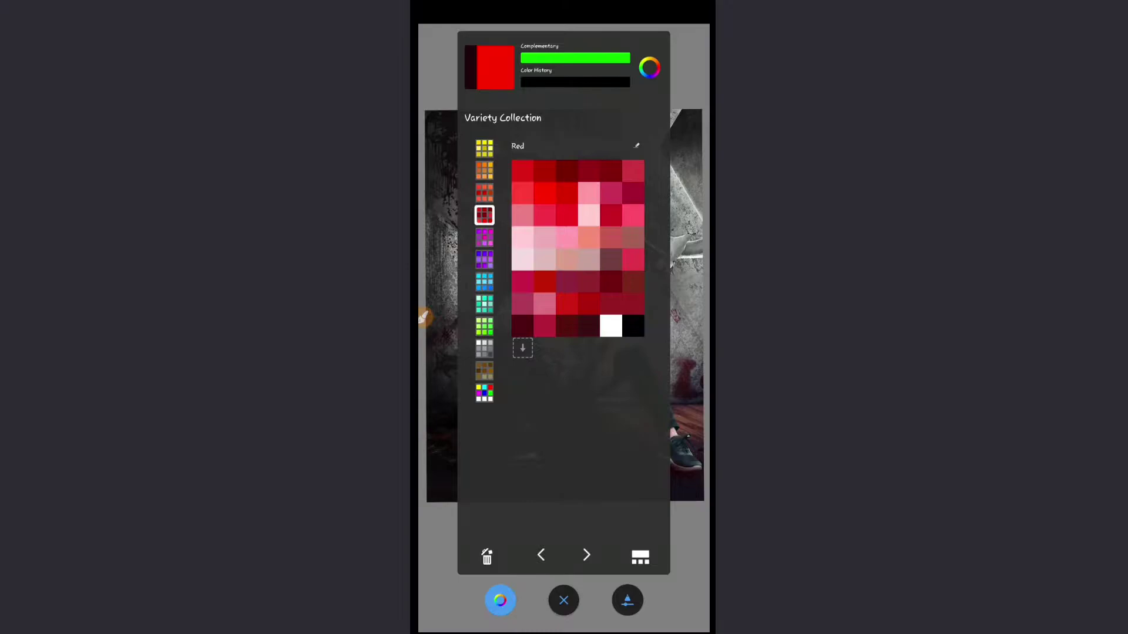
click(500, 600)
scroll(563, 294, up, 3)
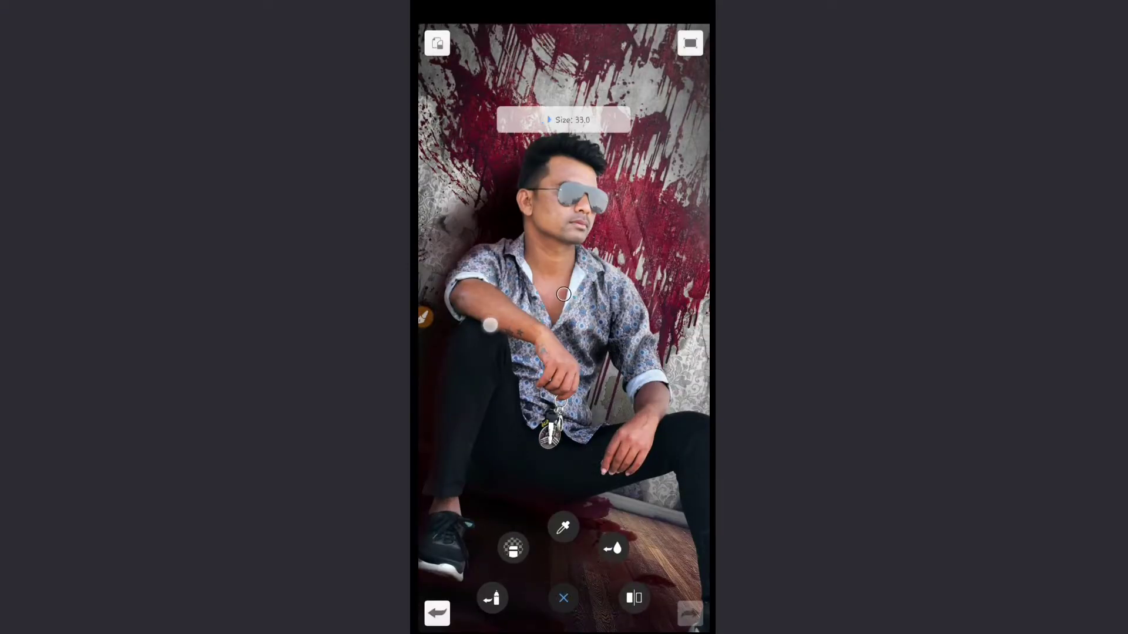
Paint red blood along the fingers of both hands, including the key-holding hand.
scroll(550, 387, up, 10)
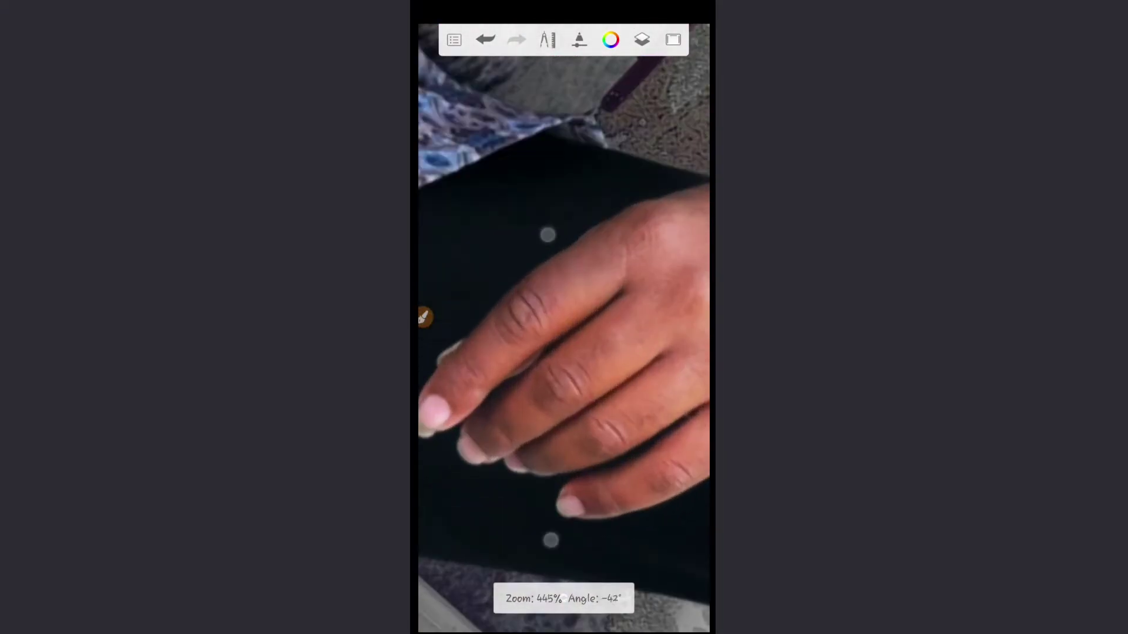
mouse_move(447, 382)
mouse_down()
mouse_move(524, 345)
mouse_move(481, 331)
mouse_move(566, 321)
mouse_up()
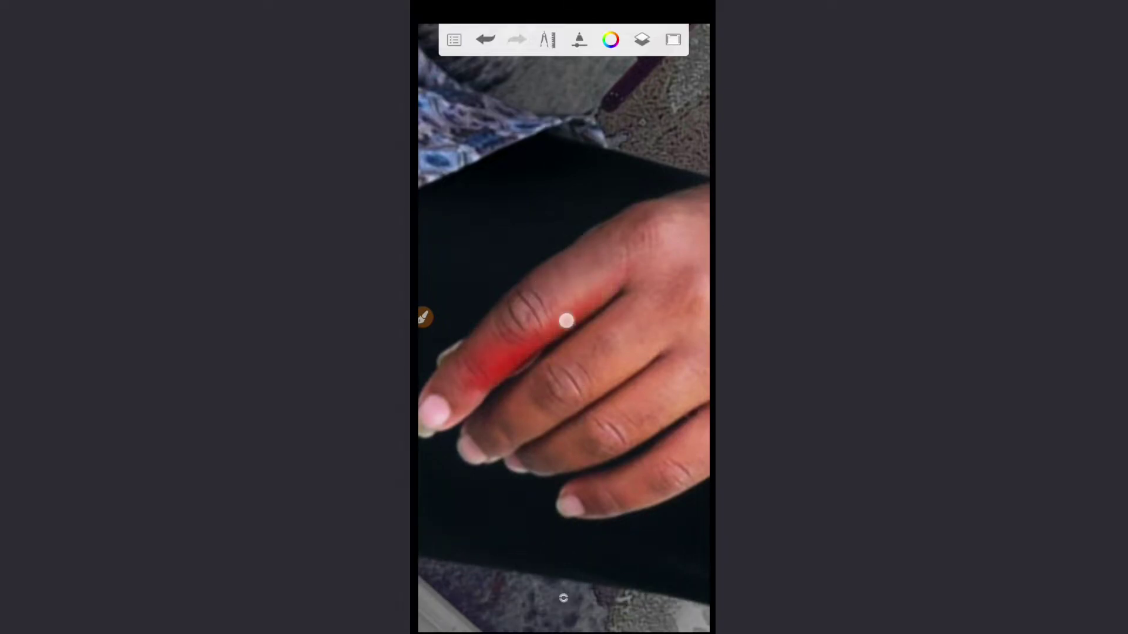
scroll(590, 376, up, 2)
drag(652, 294, 605, 370)
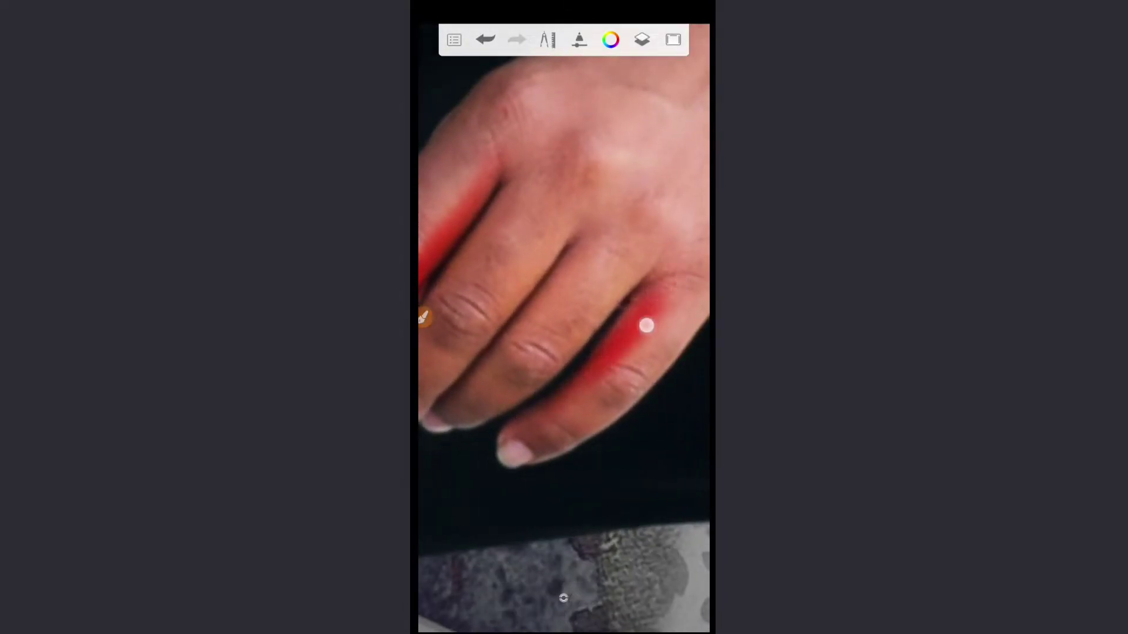
drag(517, 364, 584, 254)
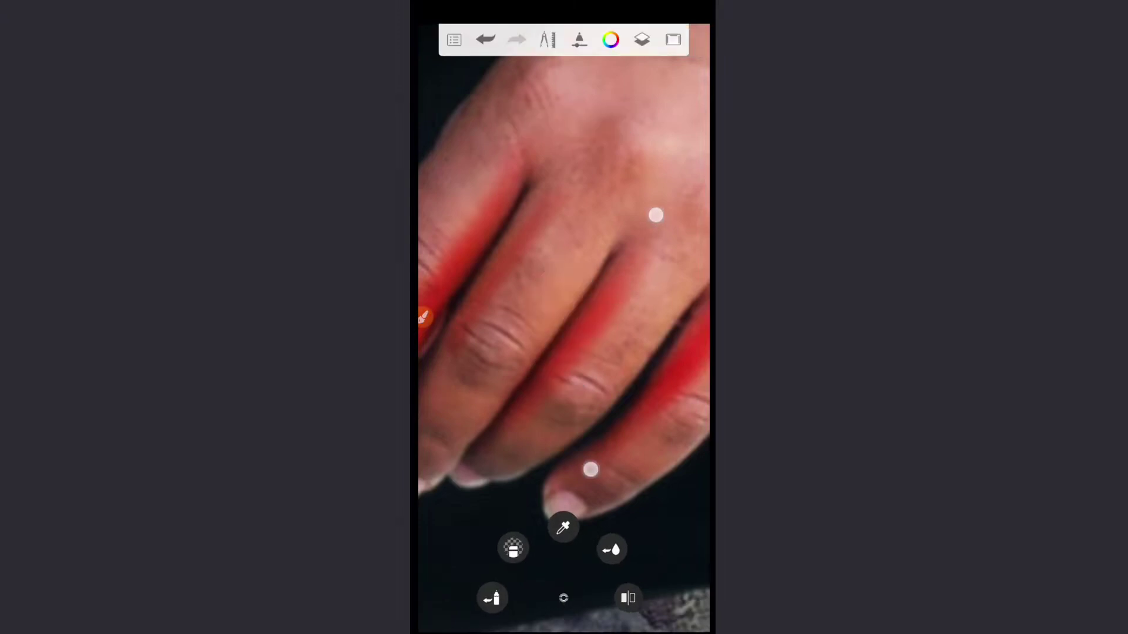
mouse_move(590, 469)
mouse_down()
mouse_move(509, 459)
mouse_move(581, 396)
mouse_up()
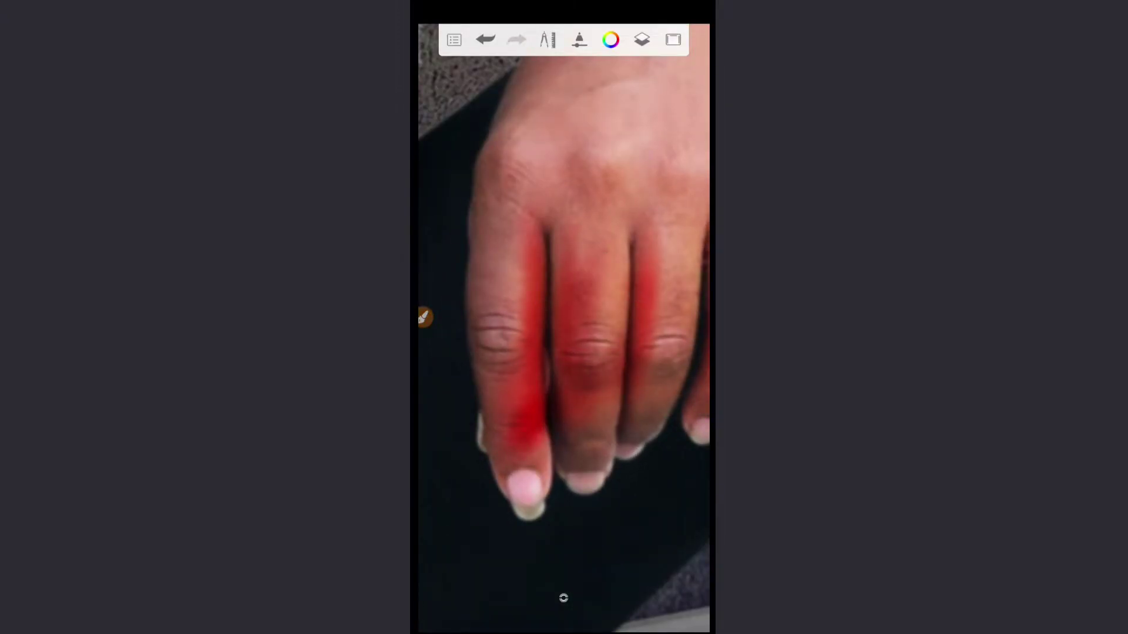
drag(513, 407, 514, 425)
drag(564, 352, 645, 471)
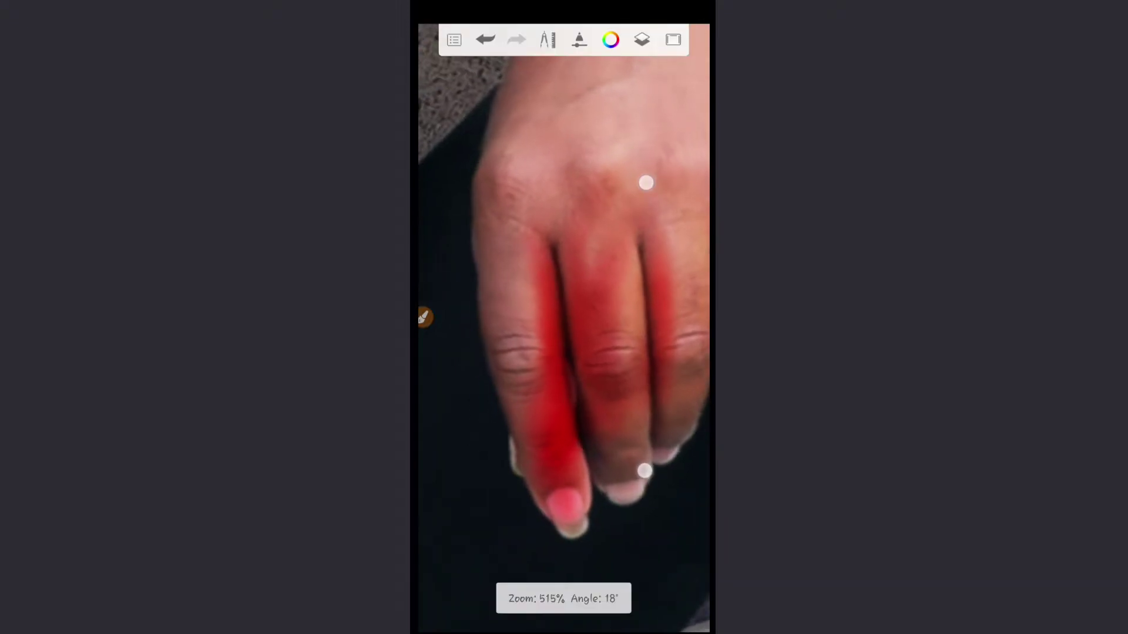
drag(570, 448, 554, 207)
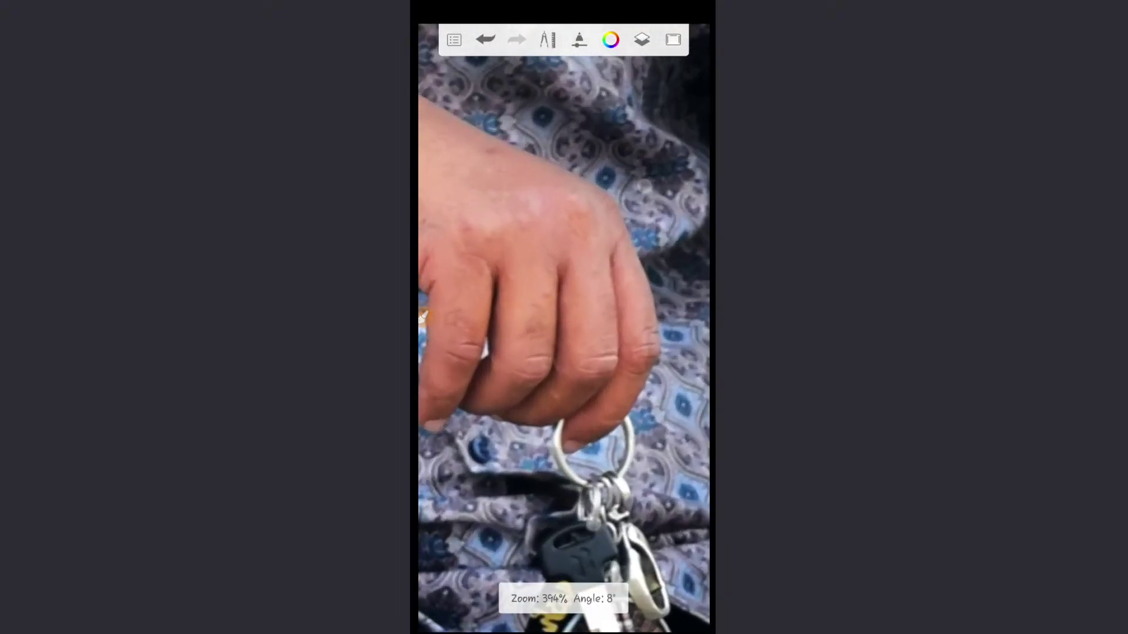
mouse_move(488, 394)
mouse_down()
mouse_move(525, 283)
mouse_move(617, 282)
mouse_move(538, 408)
mouse_move(653, 347)
mouse_move(622, 254)
mouse_move(620, 403)
mouse_move(511, 277)
mouse_move(562, 276)
mouse_move(654, 229)
mouse_move(559, 214)
mouse_move(534, 494)
mouse_move(511, 231)
mouse_move(588, 412)
mouse_up()
Streak red blood down the shirt front, its upper-right fold and centre fold.
mouse_move(605, 294)
mouse_down()
mouse_move(539, 188)
mouse_move(541, 402)
mouse_up()
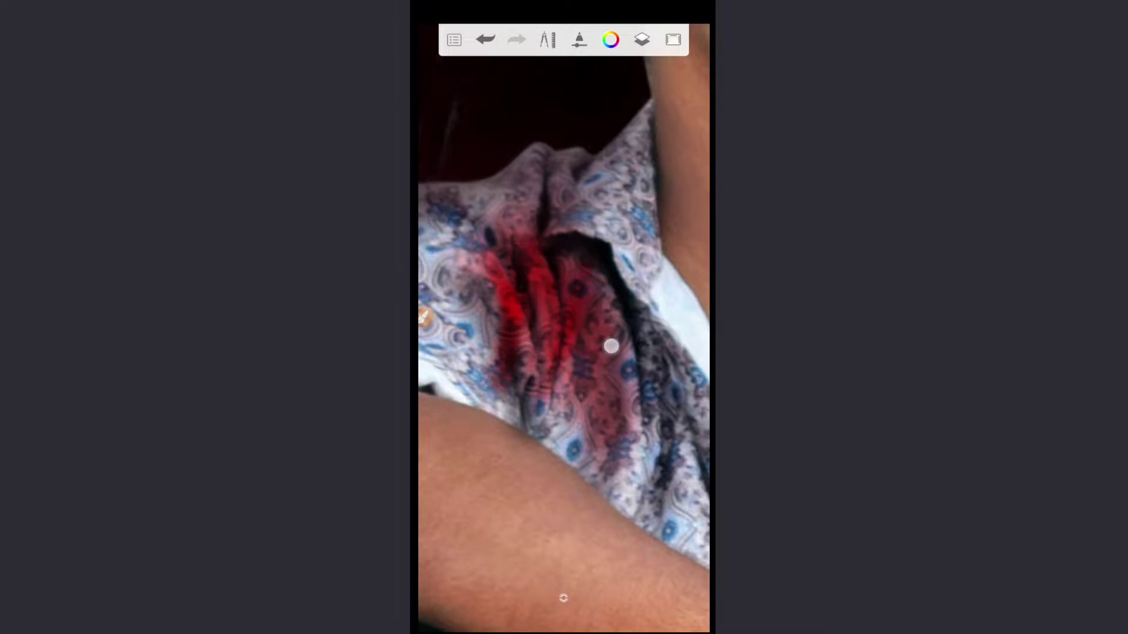
drag(611, 346, 631, 253)
drag(599, 147, 588, 235)
drag(635, 129, 615, 175)
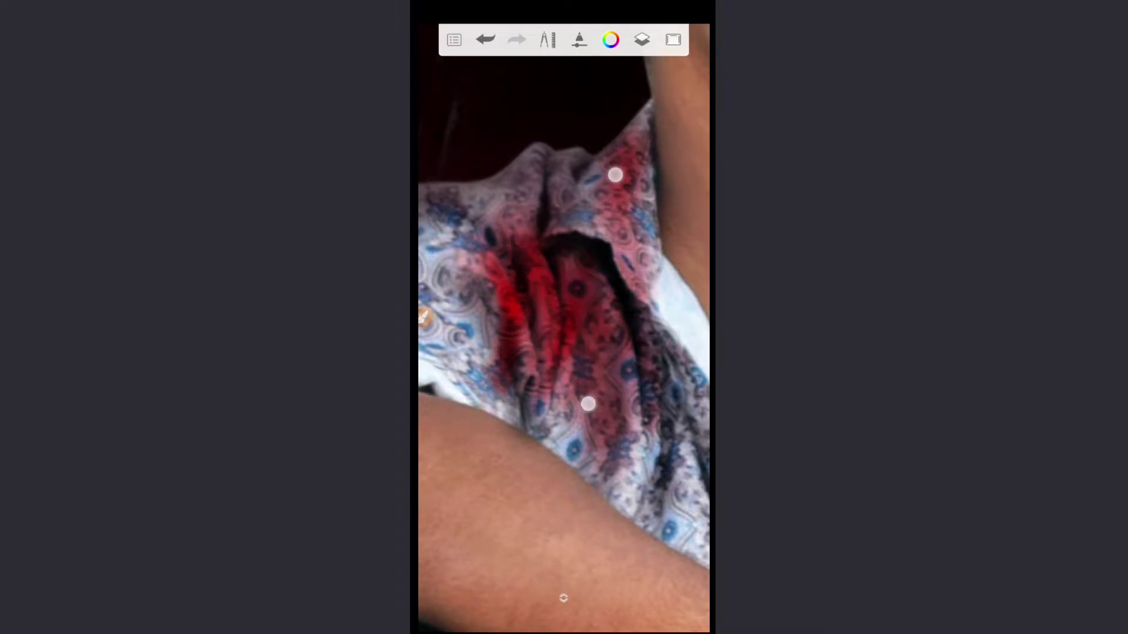
mouse_move(588, 404)
mouse_down()
mouse_move(566, 252)
mouse_move(623, 465)
mouse_move(583, 392)
mouse_up()
mouse_move(502, 265)
mouse_down()
mouse_move(505, 343)
mouse_move(528, 405)
mouse_up()
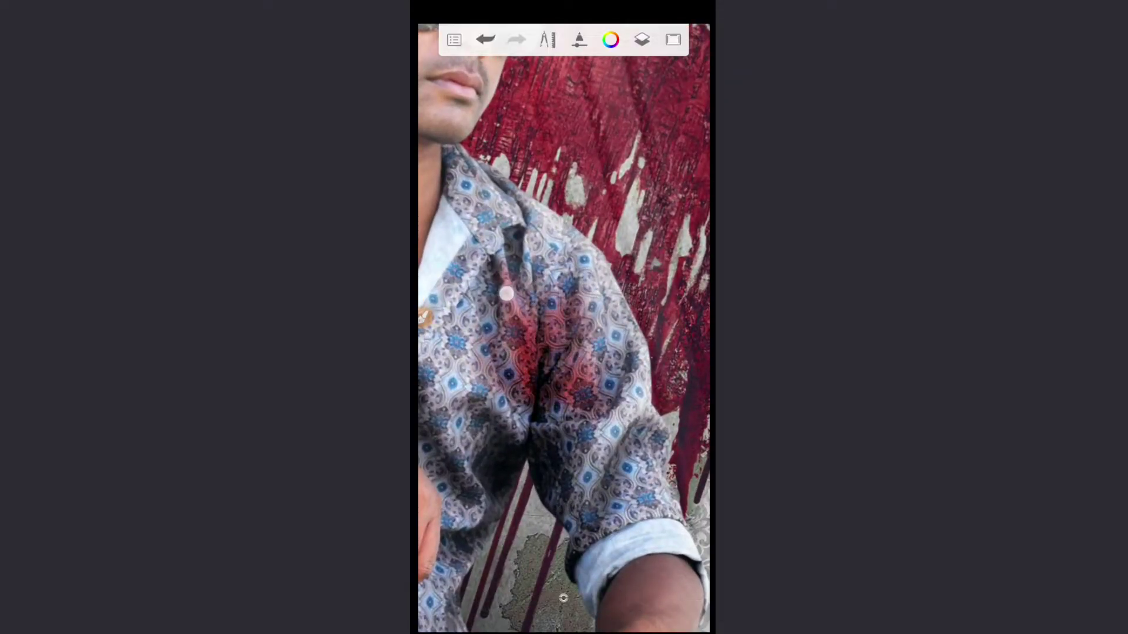
mouse_move(506, 294)
mouse_down()
mouse_move(531, 413)
mouse_move(551, 280)
mouse_up()
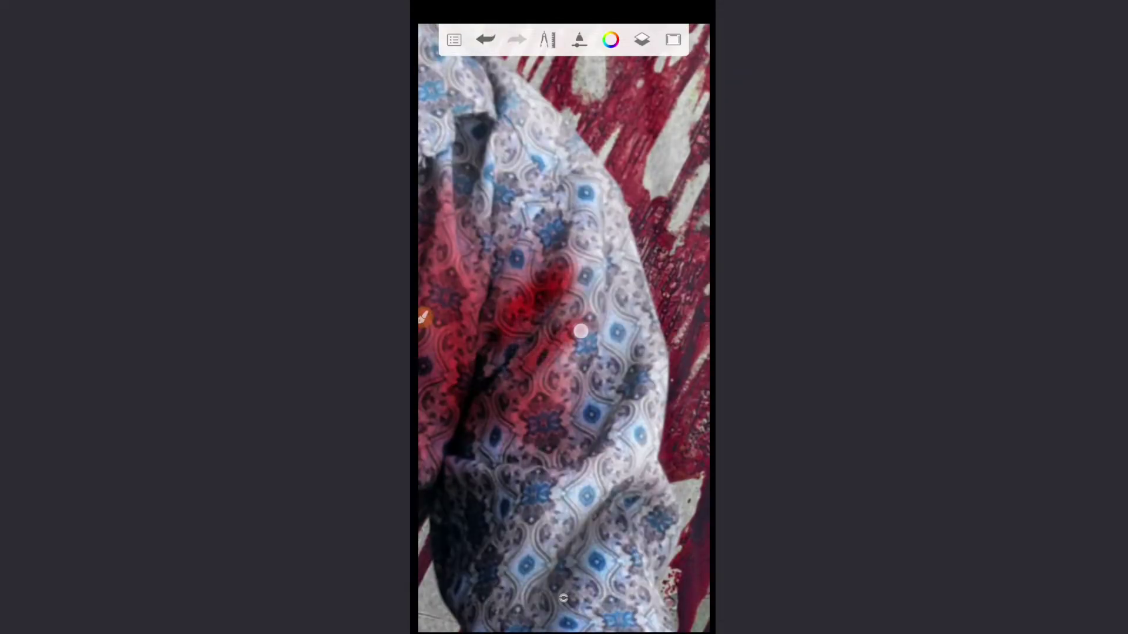
mouse_move(581, 332)
mouse_down()
mouse_move(503, 380)
mouse_move(514, 212)
mouse_move(552, 496)
mouse_move(546, 305)
mouse_up()
Add red blush to the cheek below the sunglasses and a red stroke on the forehead.
drag(564, 446, 564, 305)
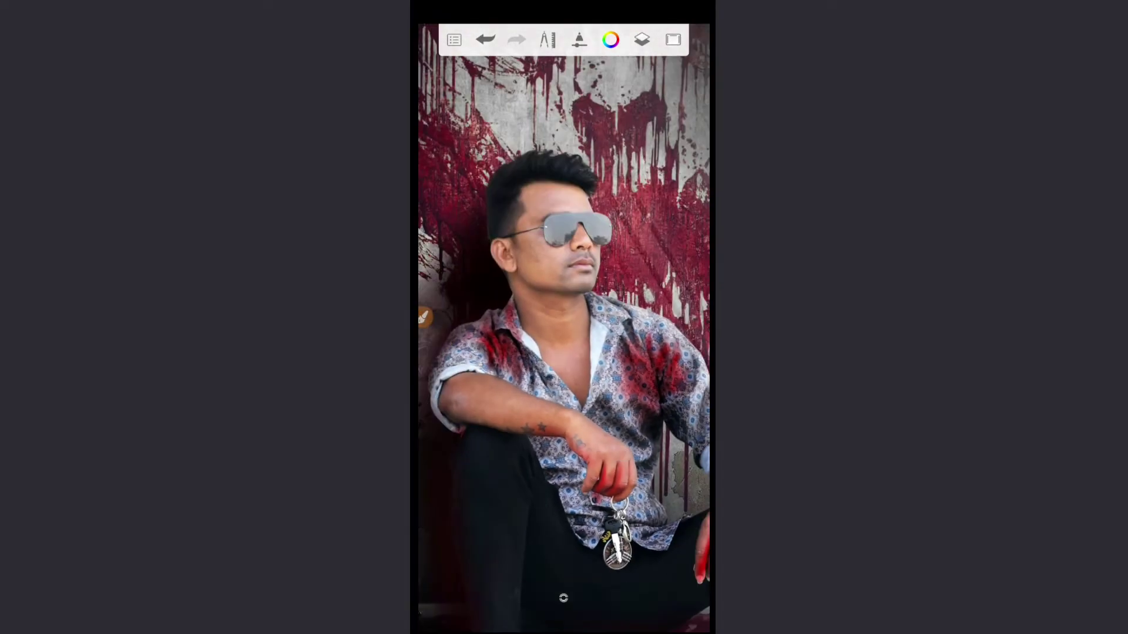
mouse_move(566, 422)
mouse_down()
mouse_move(567, 322)
mouse_move(552, 408)
mouse_up()
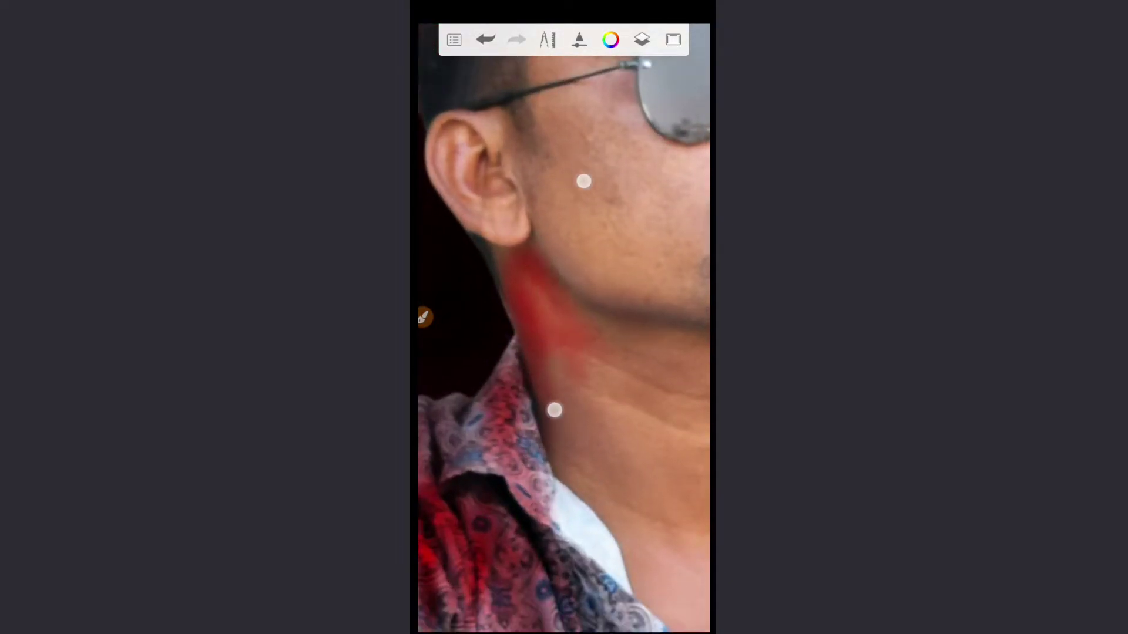
drag(542, 269, 555, 247)
mouse_move(588, 147)
mouse_down()
mouse_move(546, 212)
mouse_move(531, 323)
mouse_move(564, 318)
mouse_up()
Shrink the brush to 12.4 and paint a dark red drip down from the hairline.
click(607, 41)
click(693, 353)
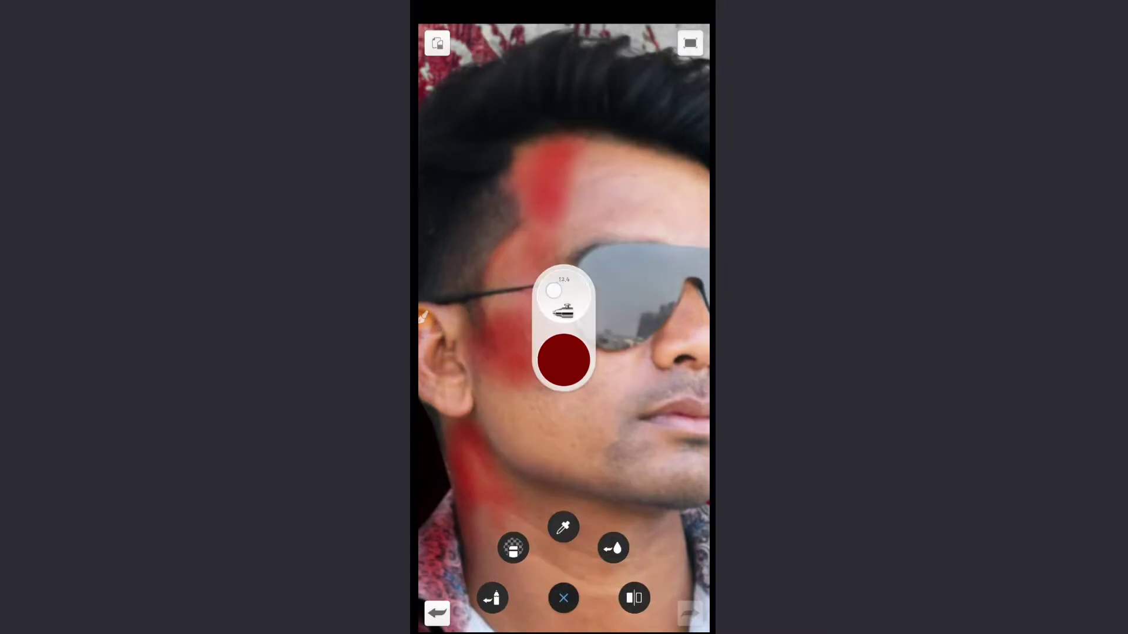
drag(642, 371, 676, 558)
drag(513, 197, 476, 359)
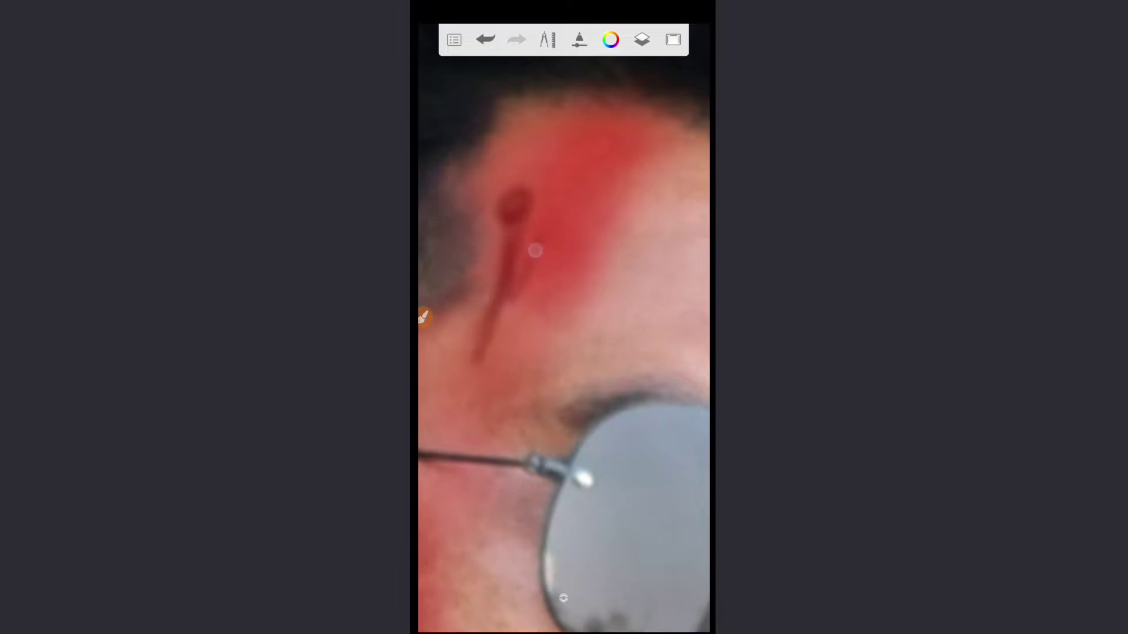
drag(512, 248, 512, 421)
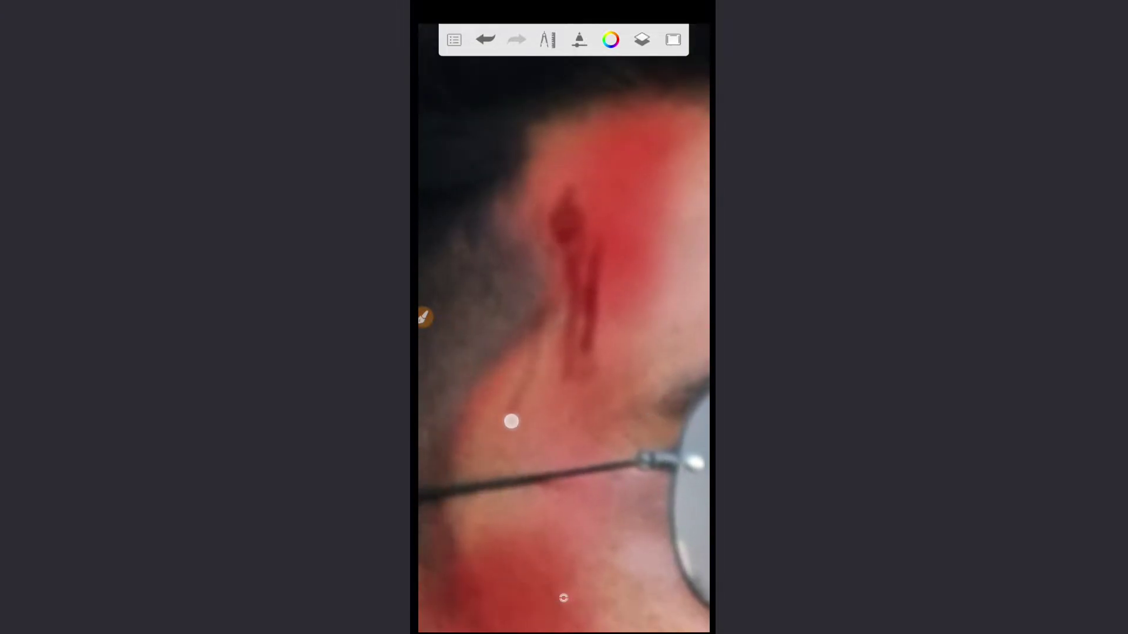
Add a dark red blood mark on the forehead, then fit the whole poster in view.
mouse_move(592, 451)
mouse_down()
mouse_move(600, 390)
mouse_move(584, 390)
mouse_move(614, 464)
mouse_move(591, 377)
mouse_move(554, 447)
mouse_move(563, 598)
mouse_up()
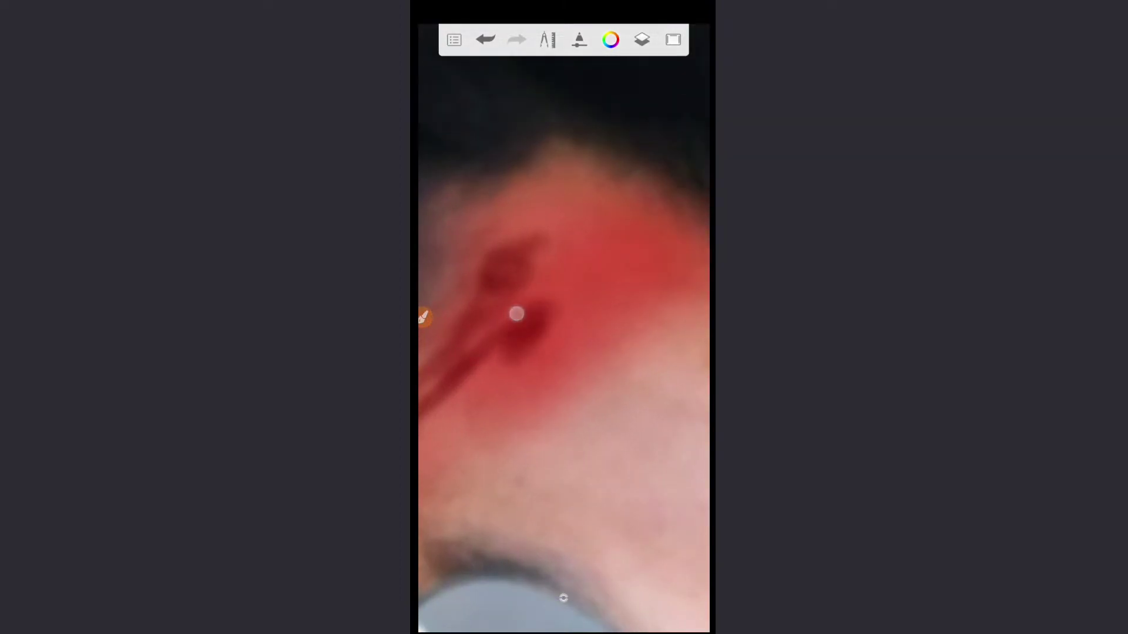
drag(516, 314, 515, 230)
mouse_move(563, 598)
mouse_down()
mouse_move(564, 232)
mouse_move(604, 186)
mouse_up()
drag(605, 427, 564, 598)
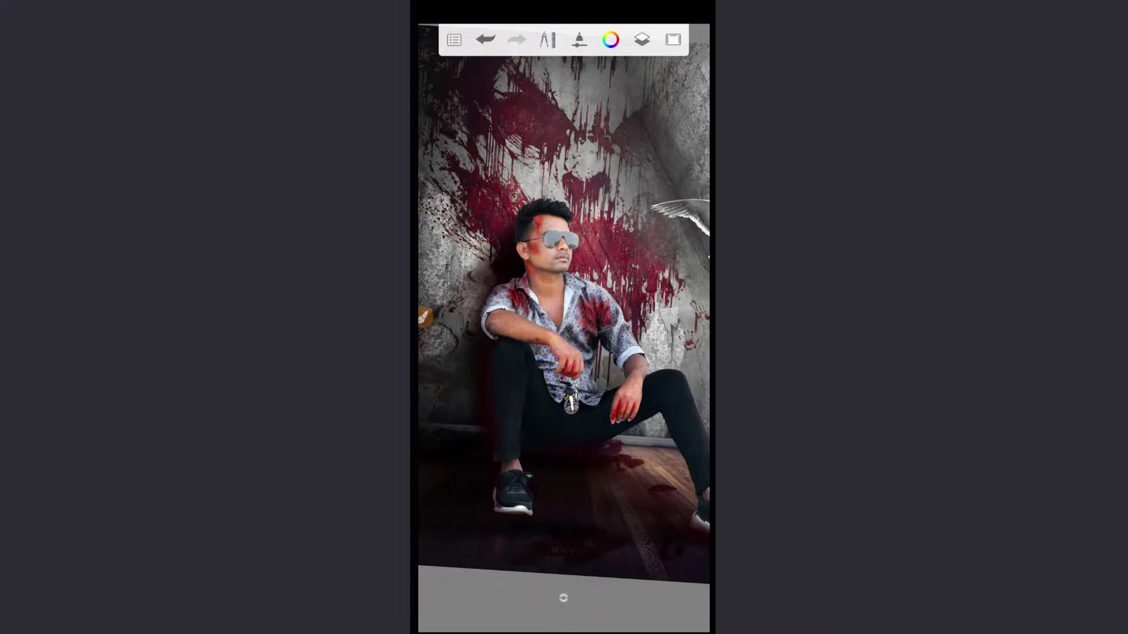
drag(609, 472, 588, 431)
Lower the saturation of the man's layer with HSL Adjustment.
click(642, 40)
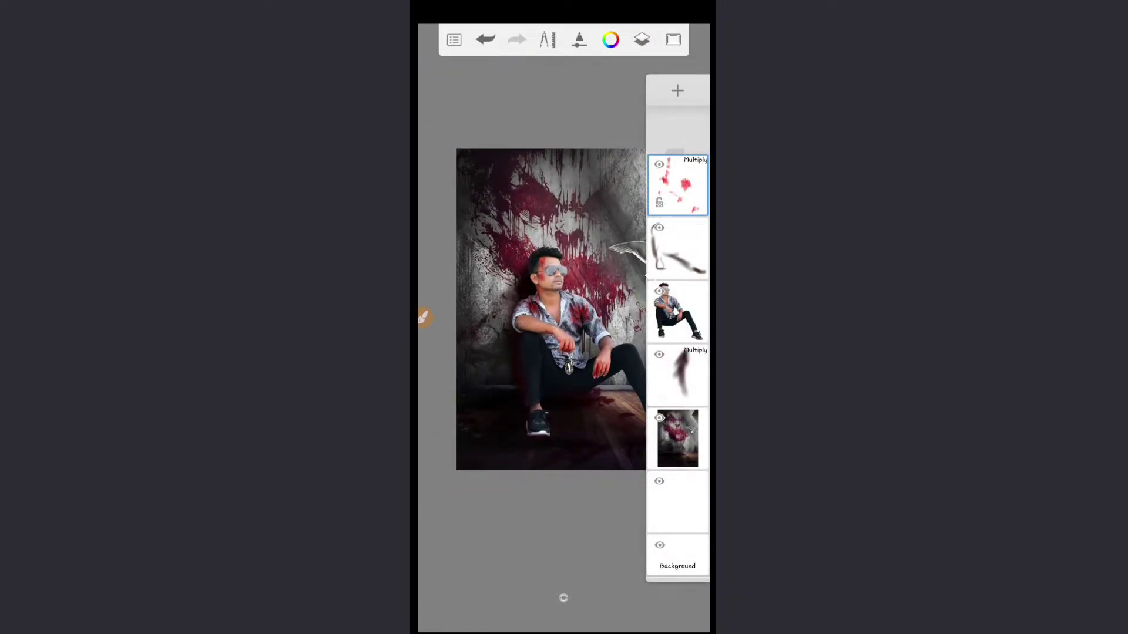
click(677, 311)
click(677, 311)
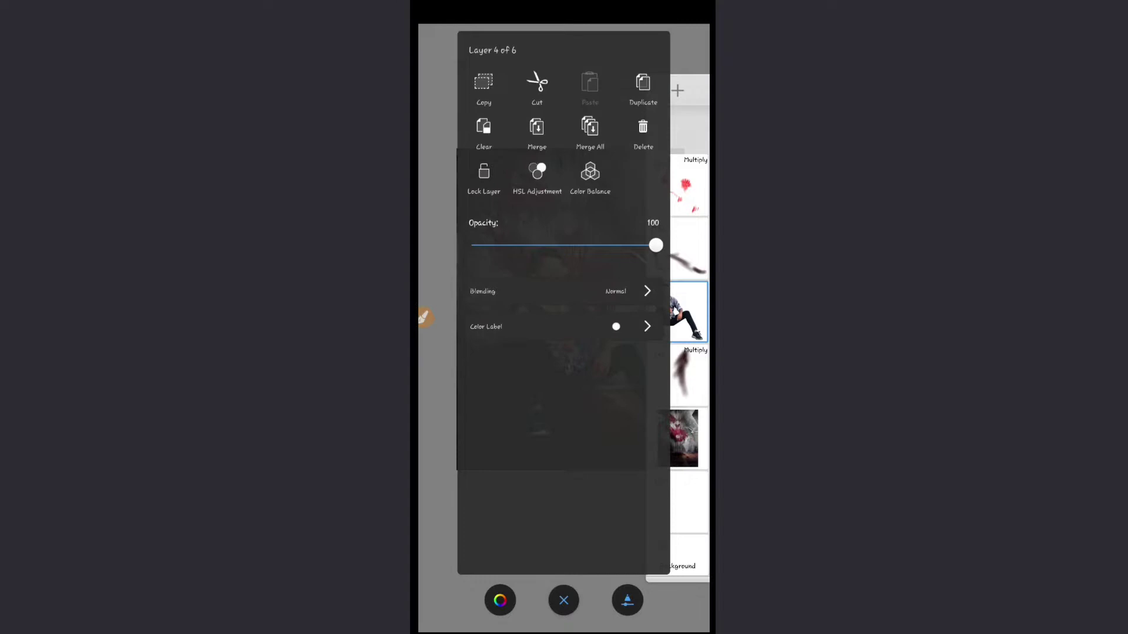
click(537, 172)
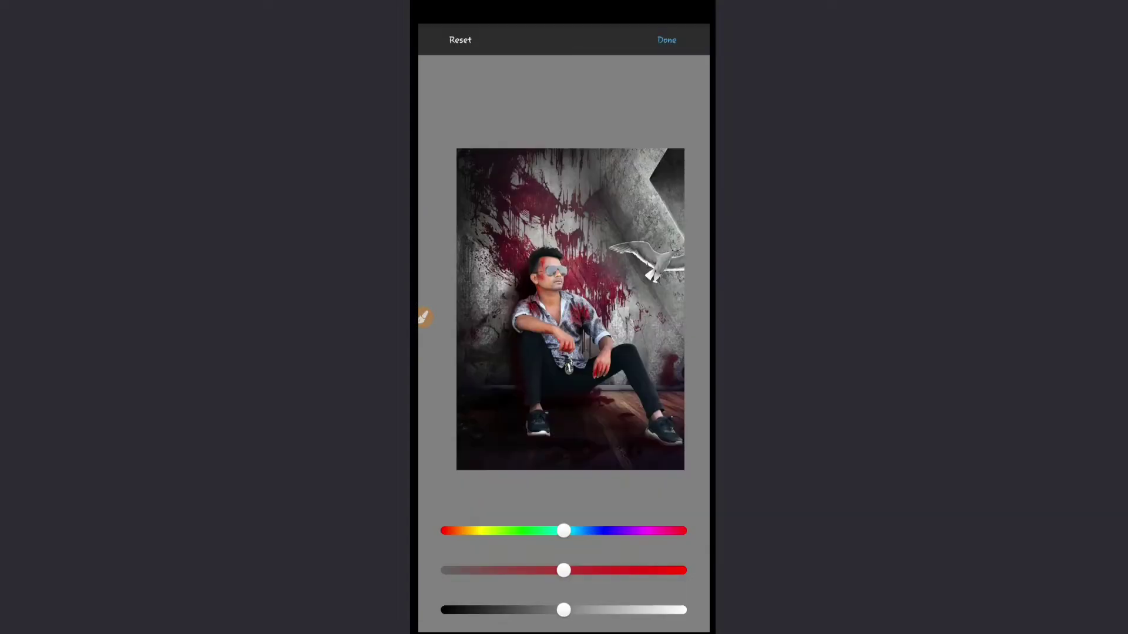
drag(564, 569, 590, 569)
click(667, 40)
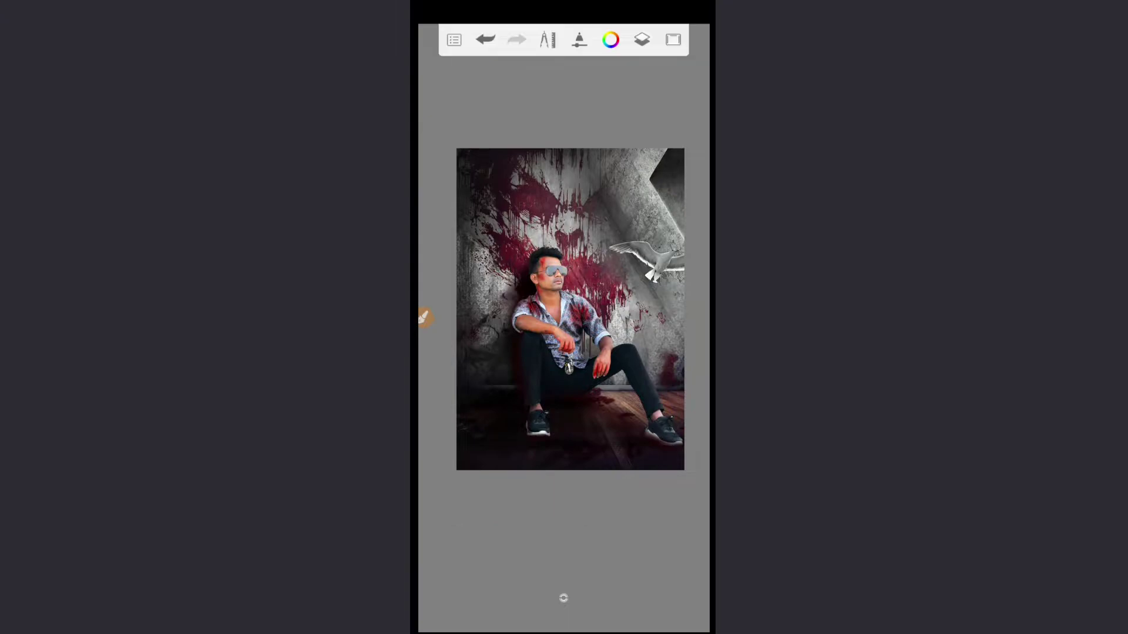
Duplicate the man's layer and return to painting.
scroll(564, 306, up, 3)
scroll(564, 305, up, 2)
click(641, 39)
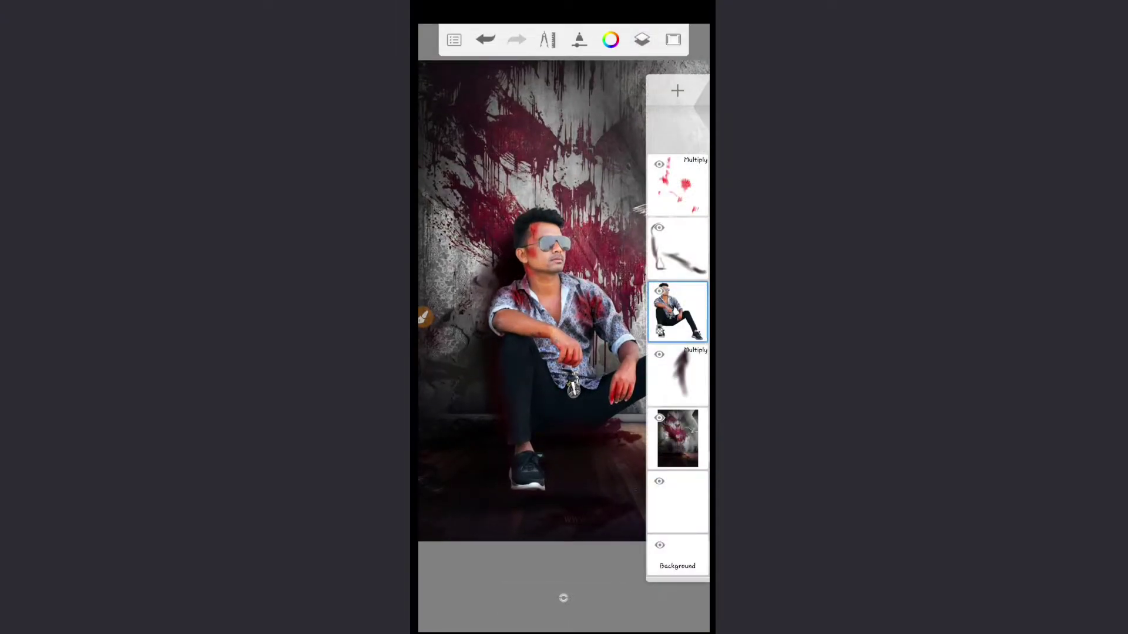
click(679, 312)
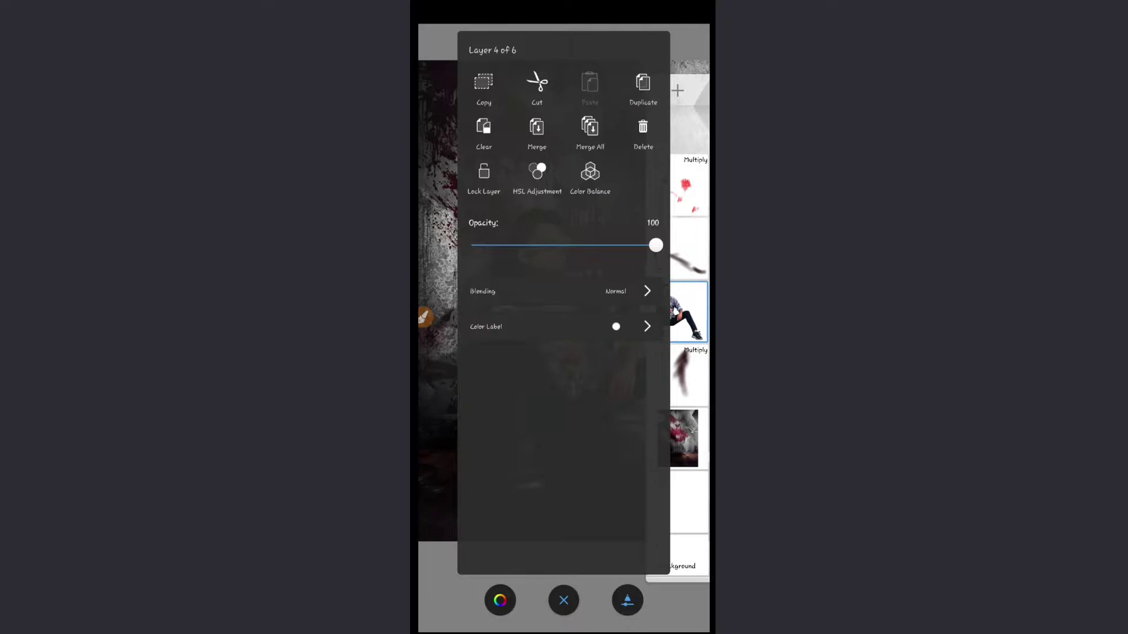
click(424, 317)
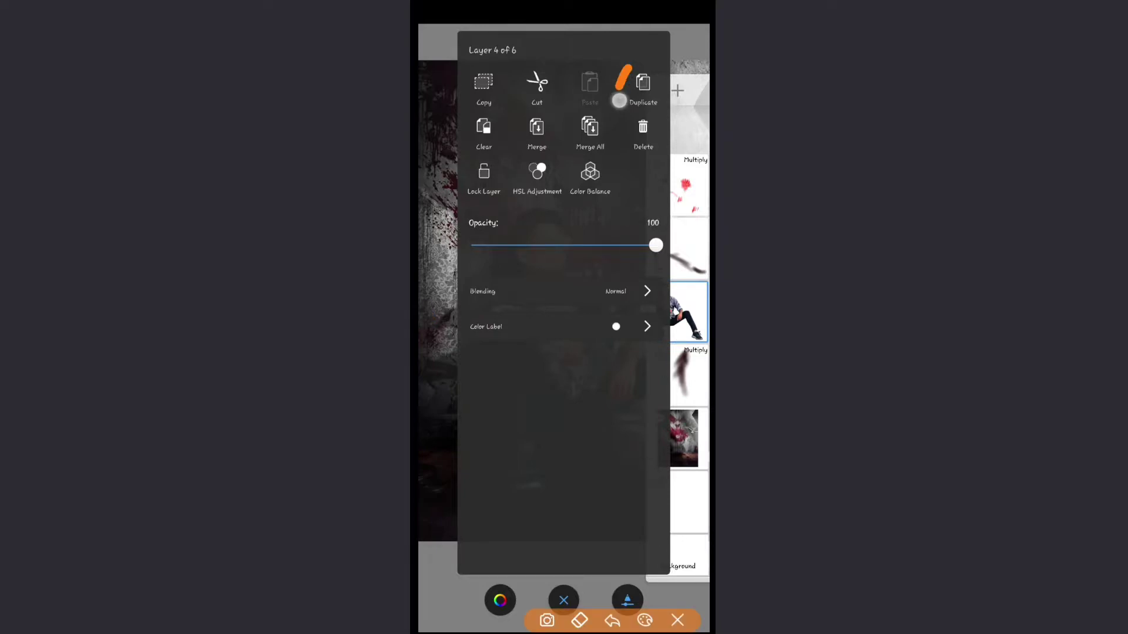
click(678, 621)
click(643, 88)
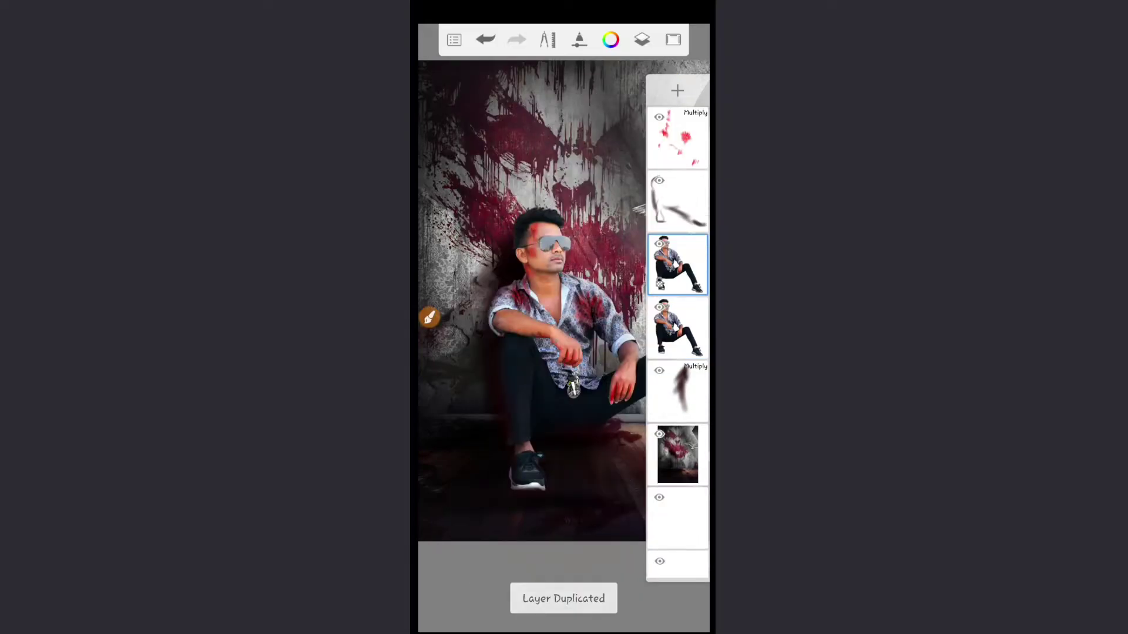
click(674, 40)
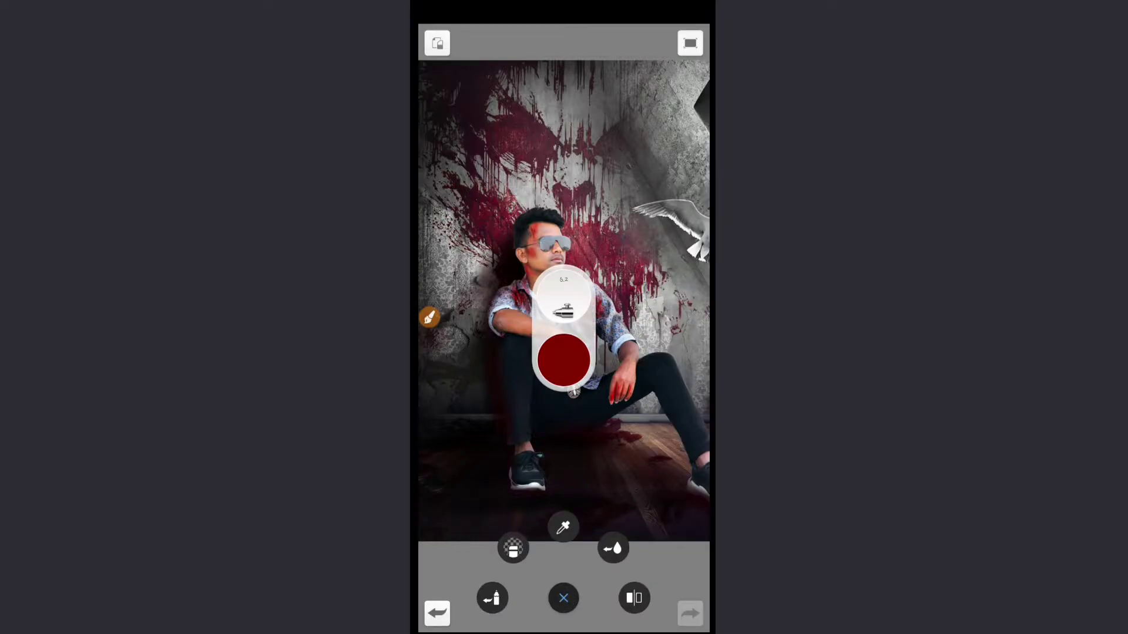
Choose the Smudge Round Bristle Brush with 6% flow and 8% strength.
click(562, 309)
scroll(564, 352, up, 5)
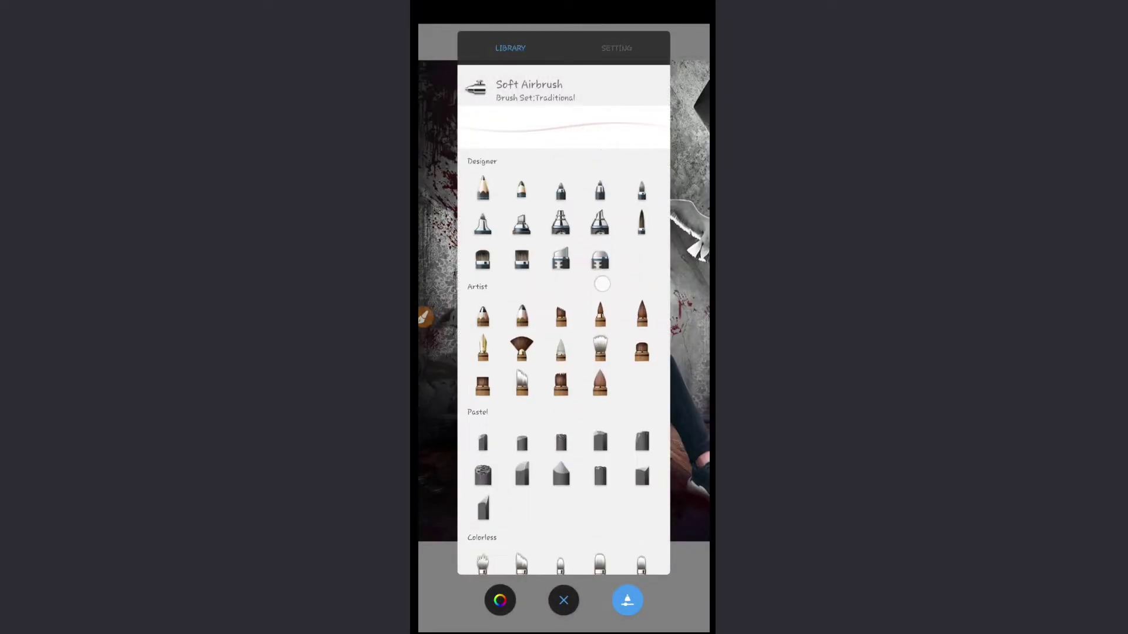
scroll(564, 352, up, 3)
scroll(610, 328, up, 1)
drag(534, 286, 523, 333)
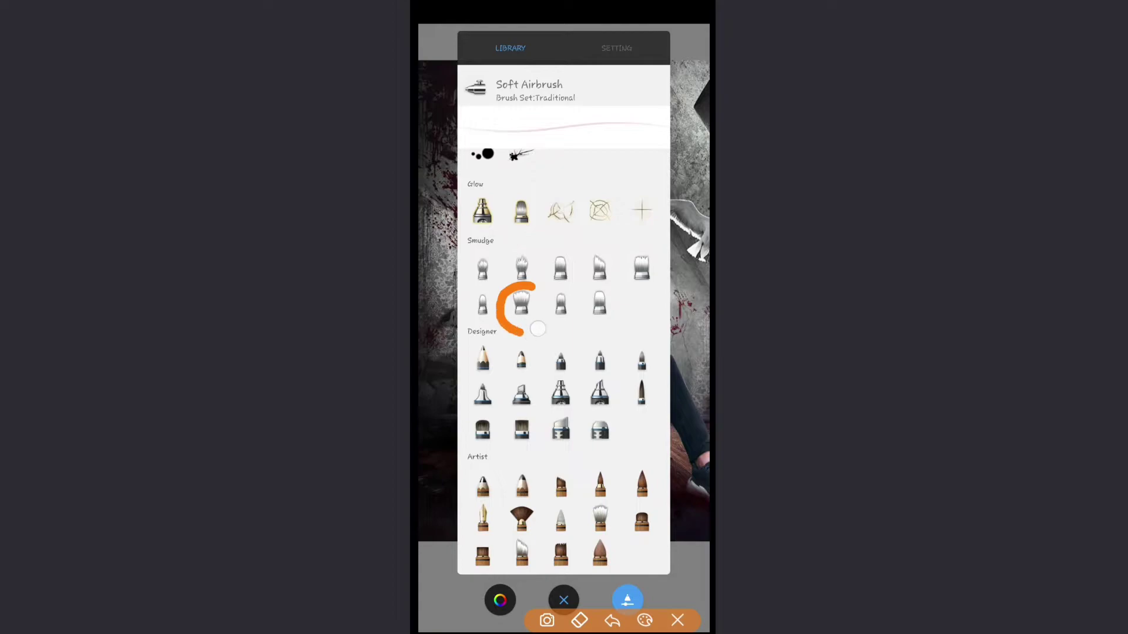
click(521, 301)
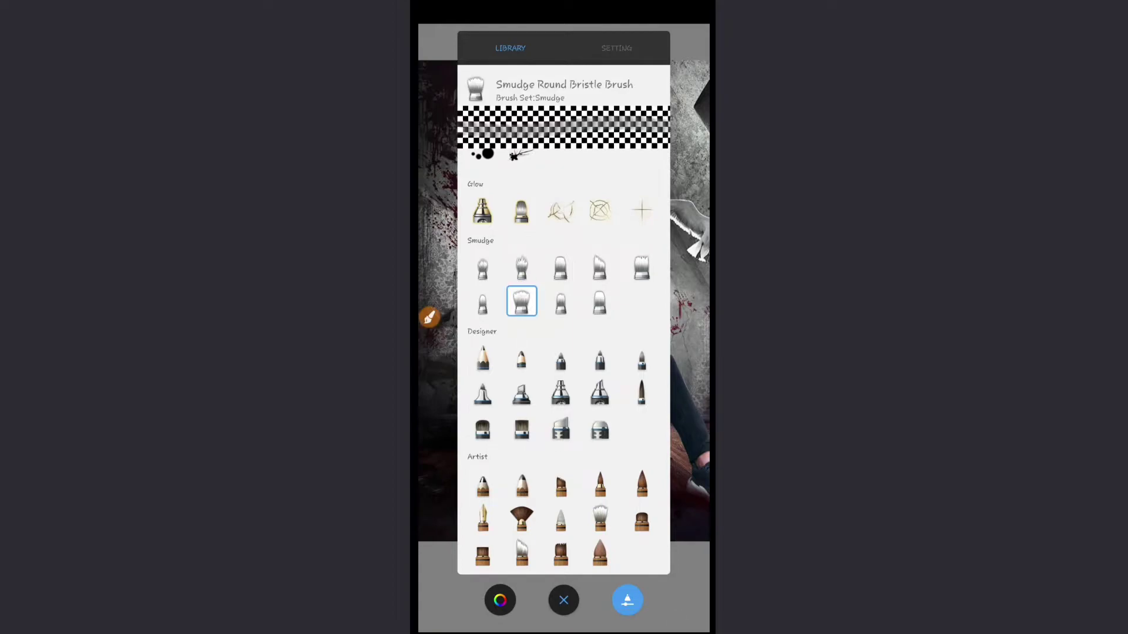
drag(573, 65, 647, 57)
click(678, 621)
click(616, 49)
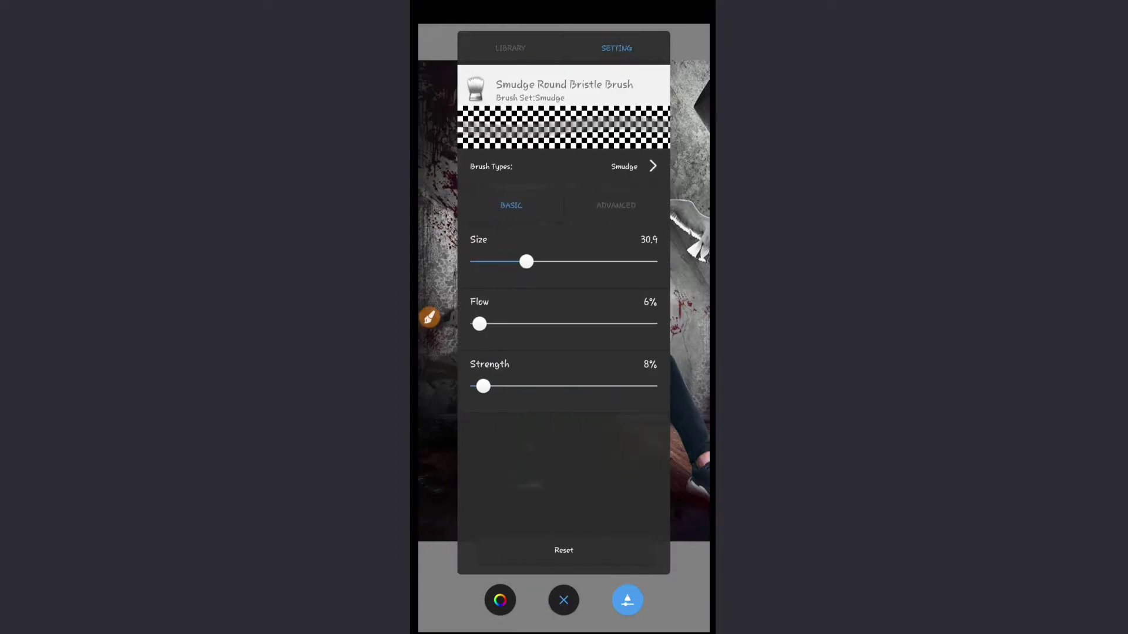
click(429, 317)
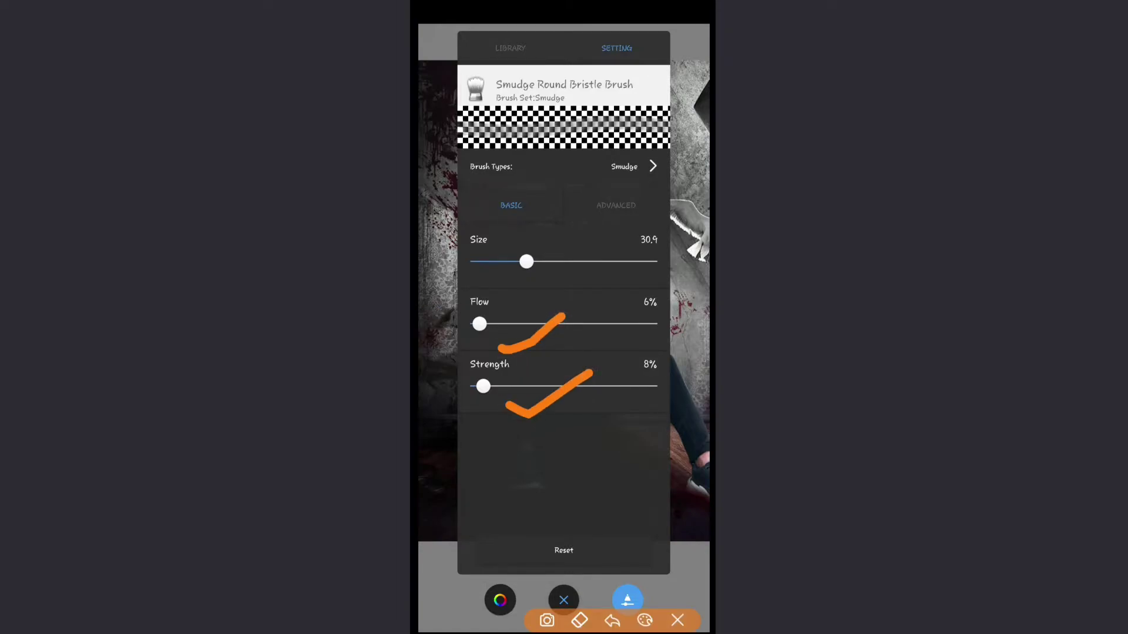
click(677, 620)
click(563, 599)
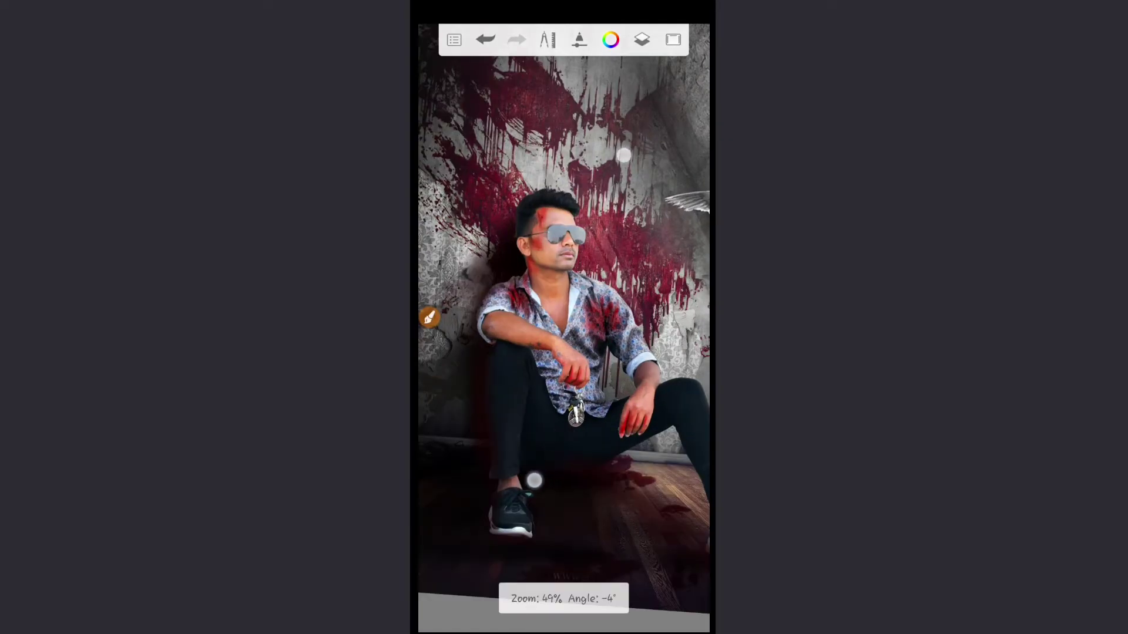
Zoom in and adjust the smudge brush size.
scroll(604, 307, up, 5)
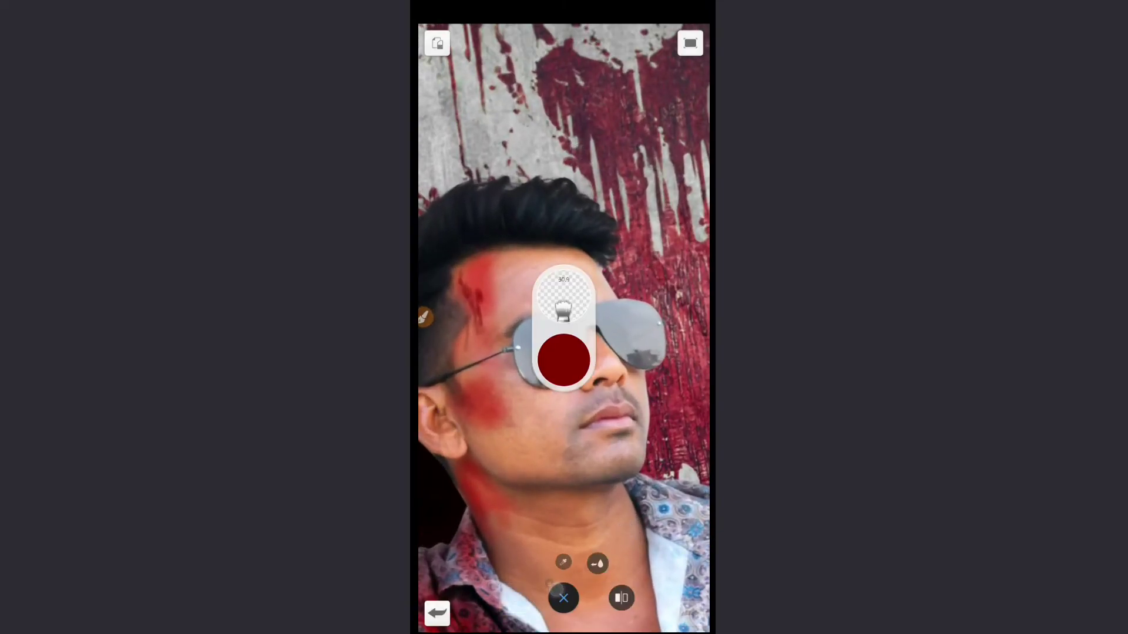
scroll(605, 352, up, 8)
scroll(605, 353, up, 5)
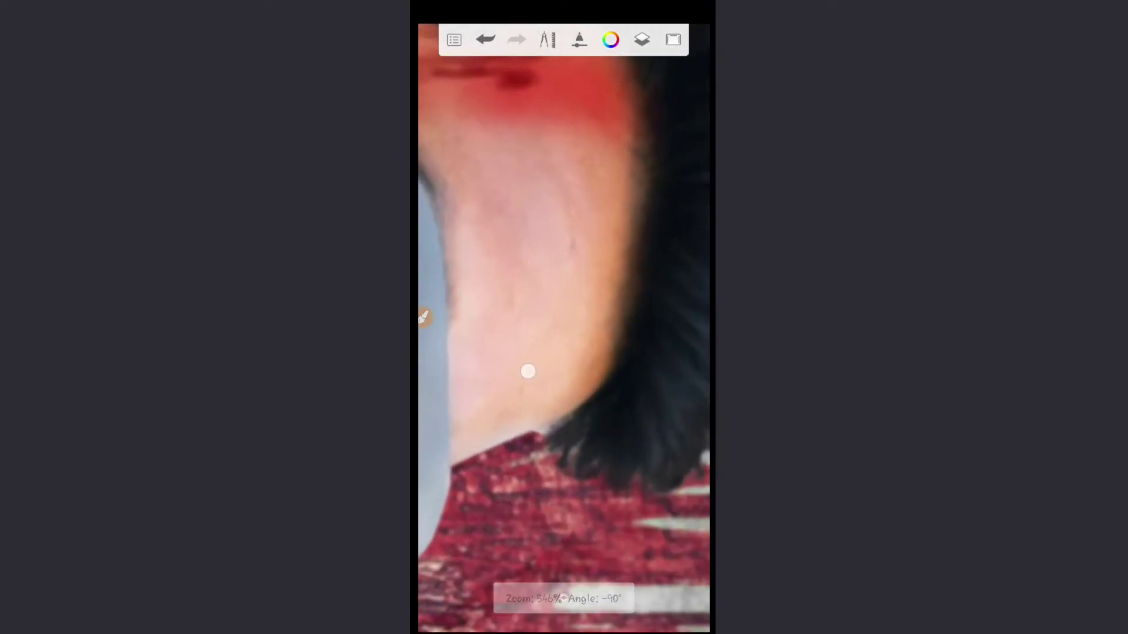
drag(564, 293, 616, 294)
click(541, 269)
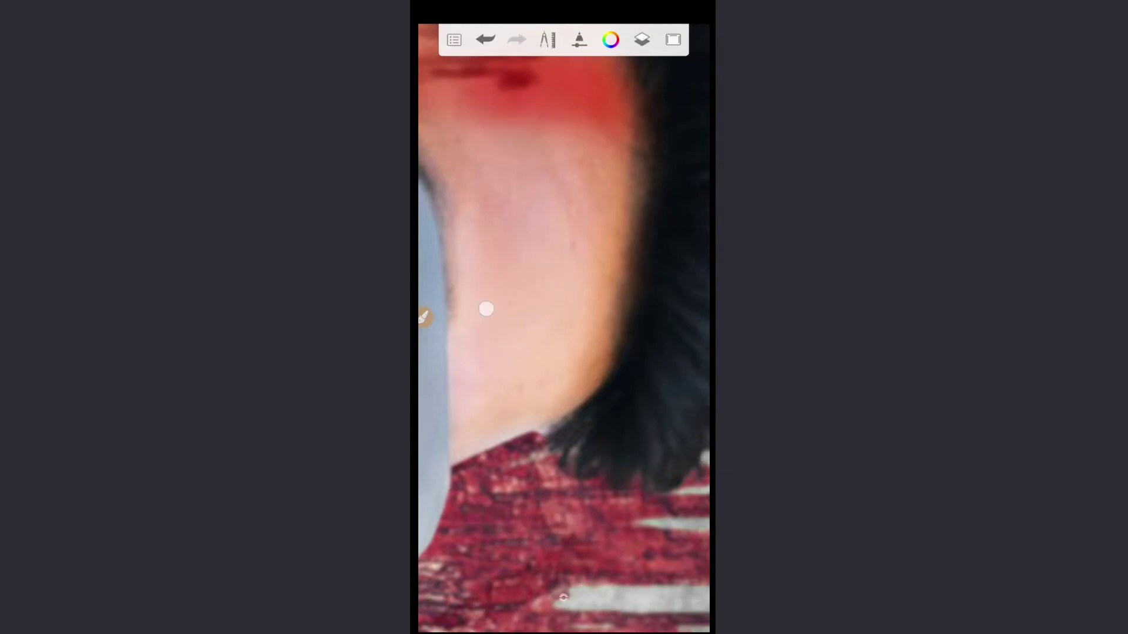
Zoom and rotate the view onto the man's cheek.
scroll(564, 329, down, 3)
scroll(564, 329, down, 3)
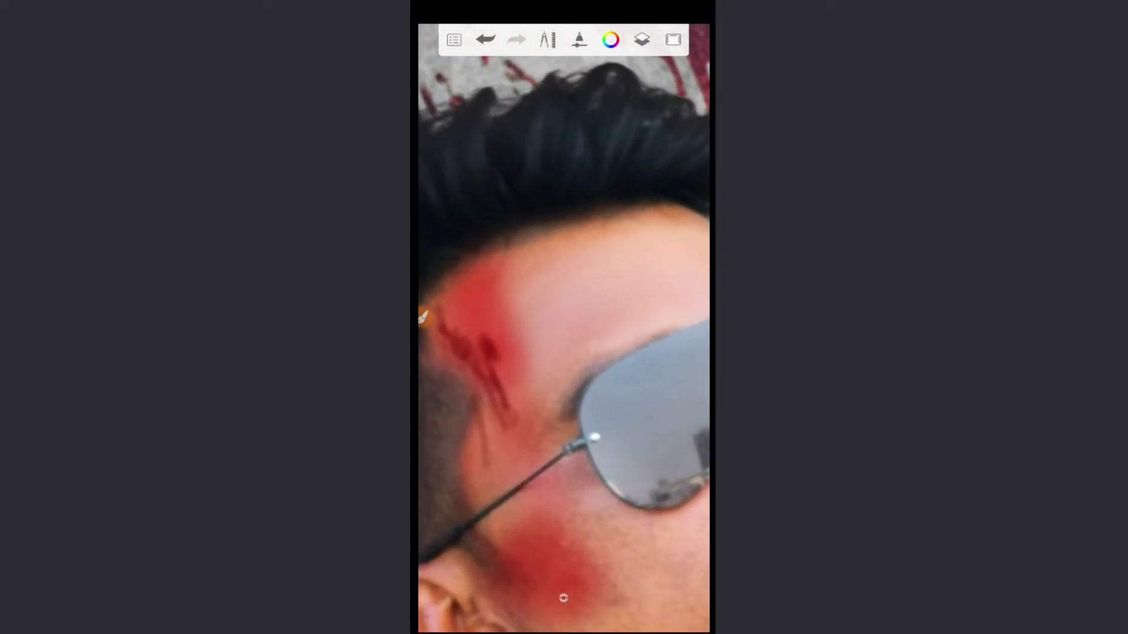
scroll(564, 329, down, 3)
scroll(539, 315, up, 3)
scroll(534, 304, up, 3)
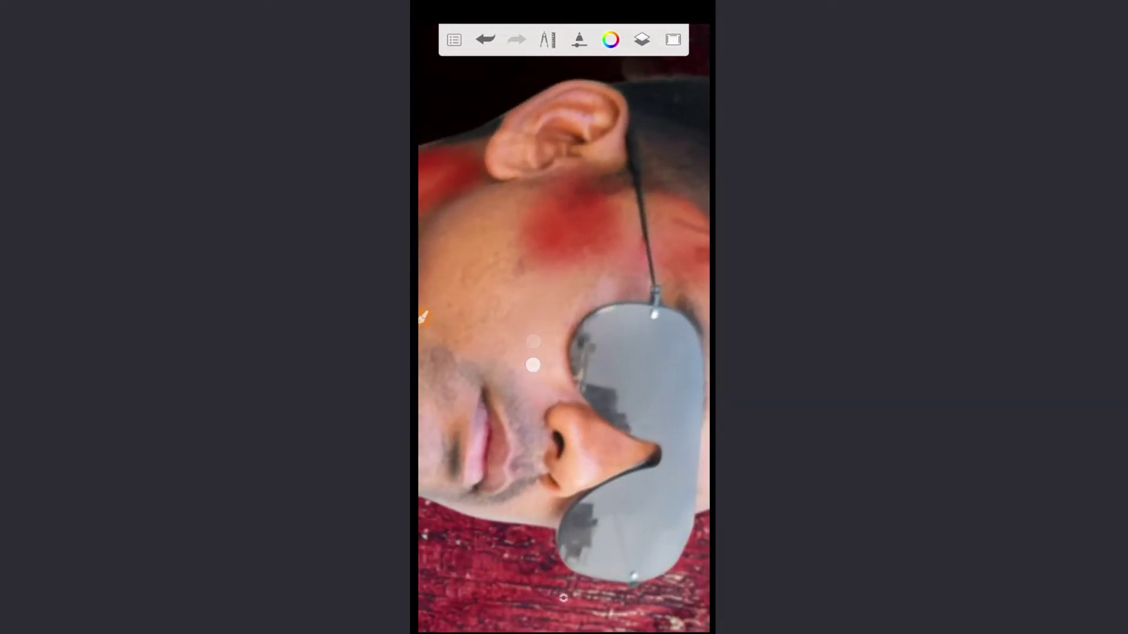
drag(559, 209, 547, 347)
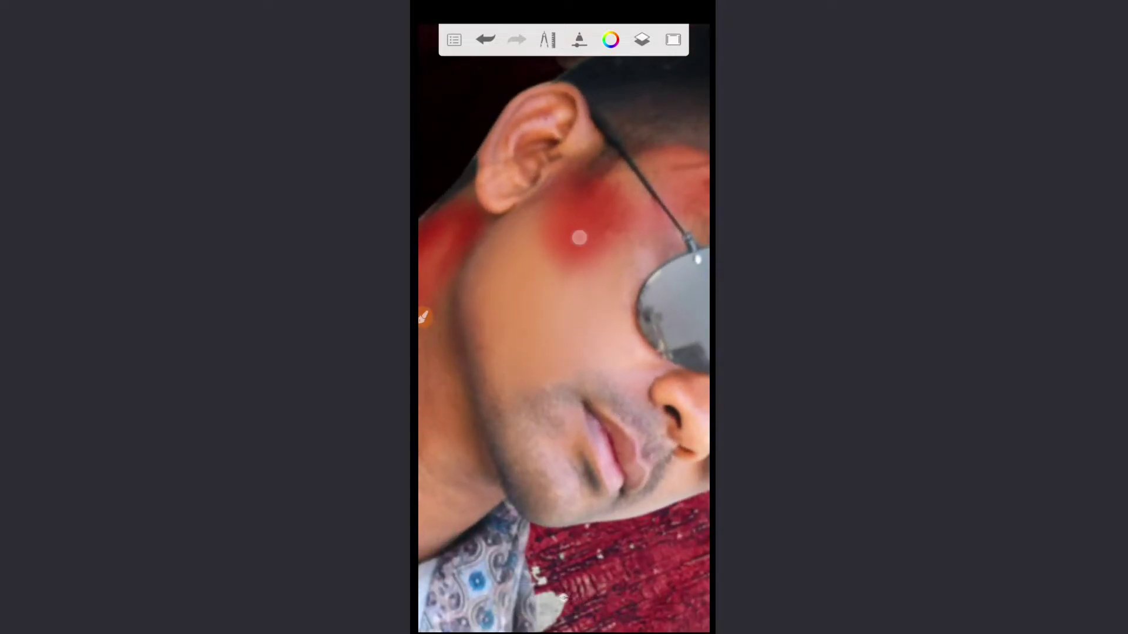
scroll(579, 237, up, 3)
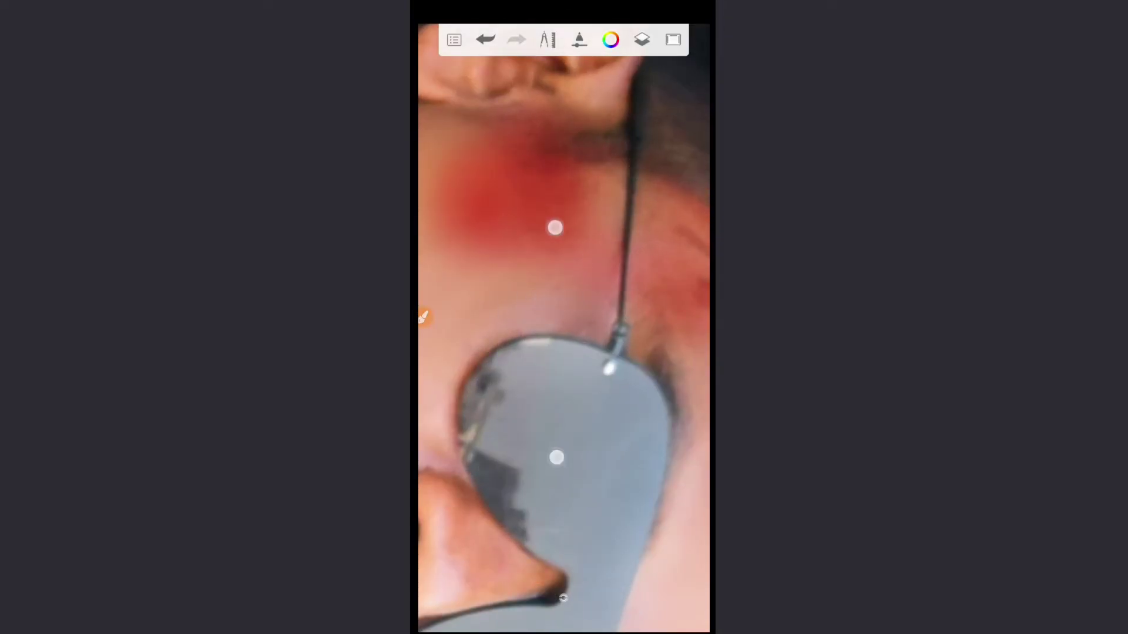
scroll(556, 341, down, 3)
scroll(514, 265, up, 3)
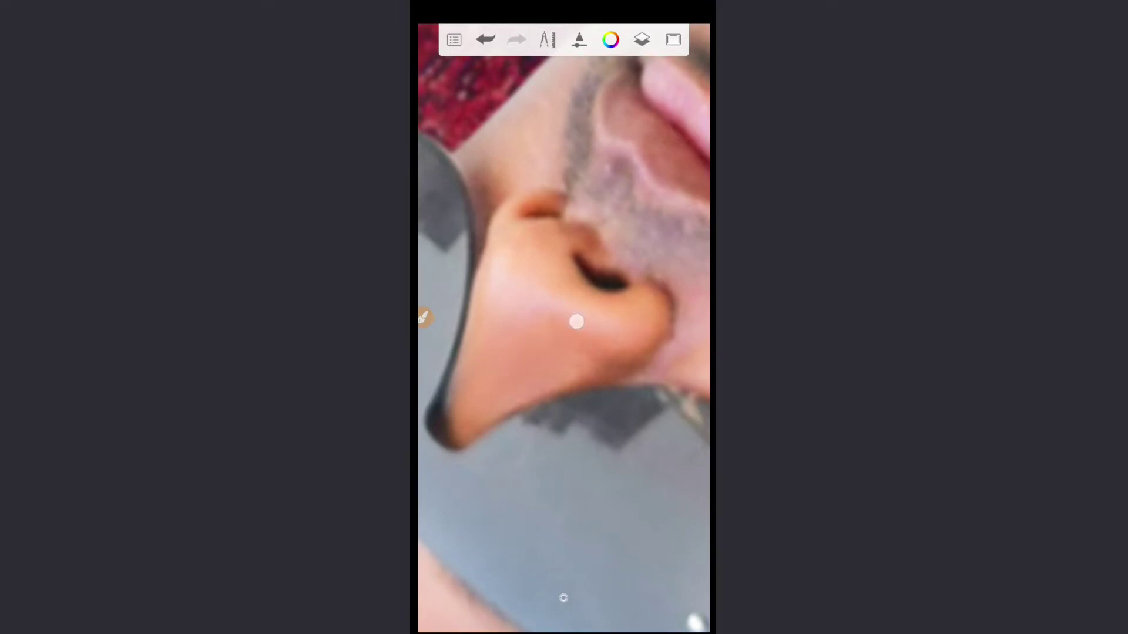
scroll(576, 322, down, 3)
scroll(569, 305, up, 3)
scroll(569, 305, down, 3)
scroll(605, 382, up, 2)
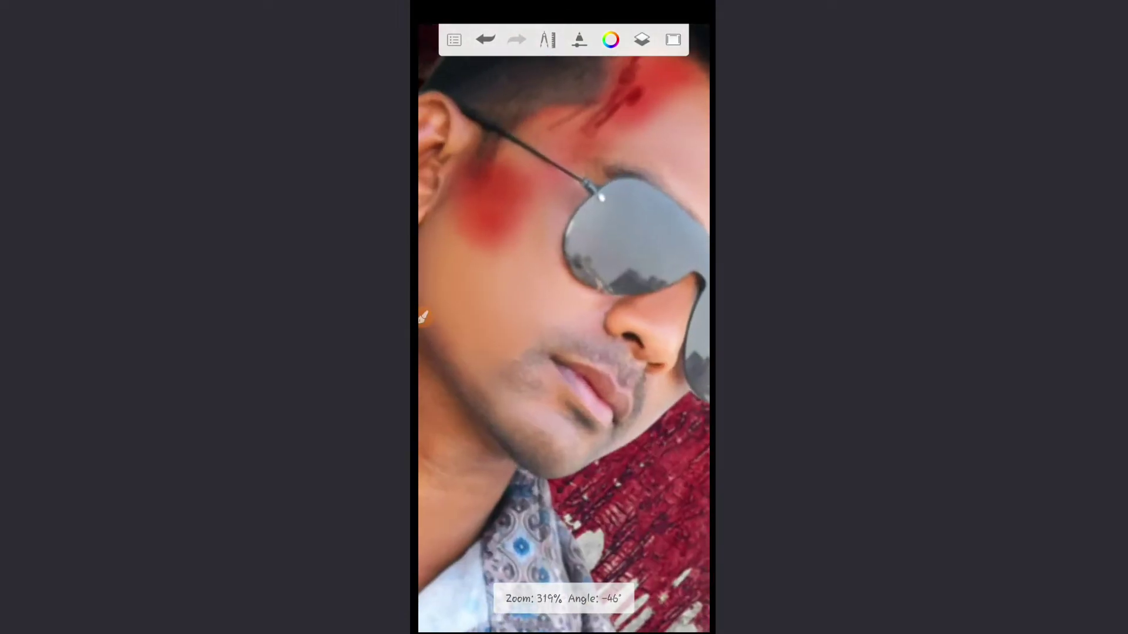
scroll(662, 280, down, 2)
scroll(662, 280, up, 2)
scroll(662, 280, down, 2)
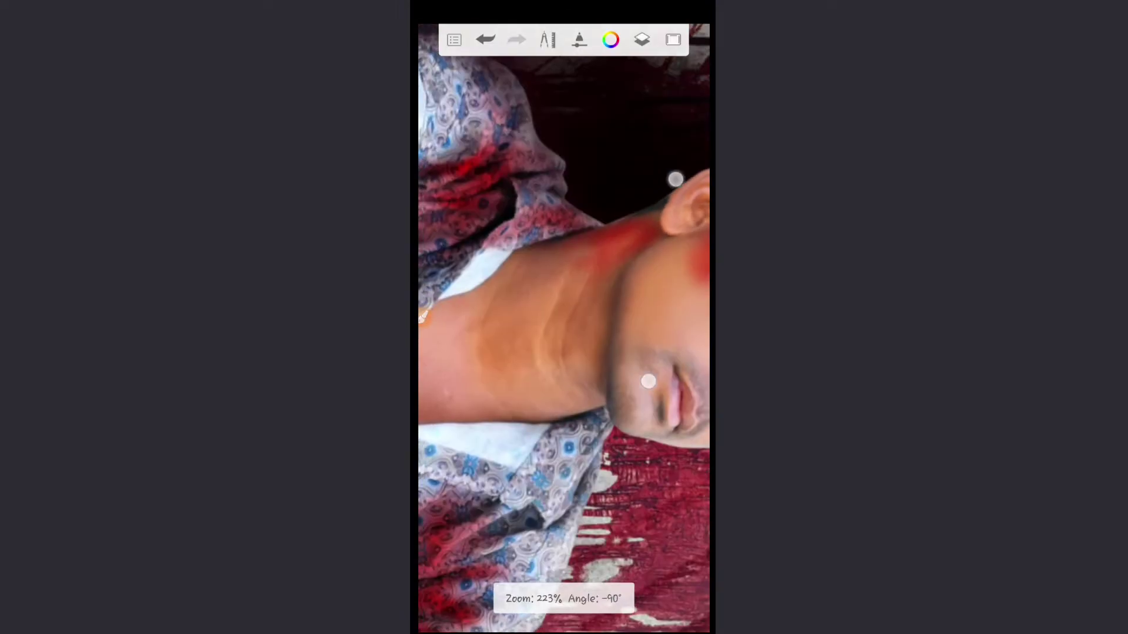
Smudge the neck, tattooed forearm and red-fingered hand, then show the layers beside the poster.
drag(662, 280, 670, 277)
drag(520, 291, 555, 312)
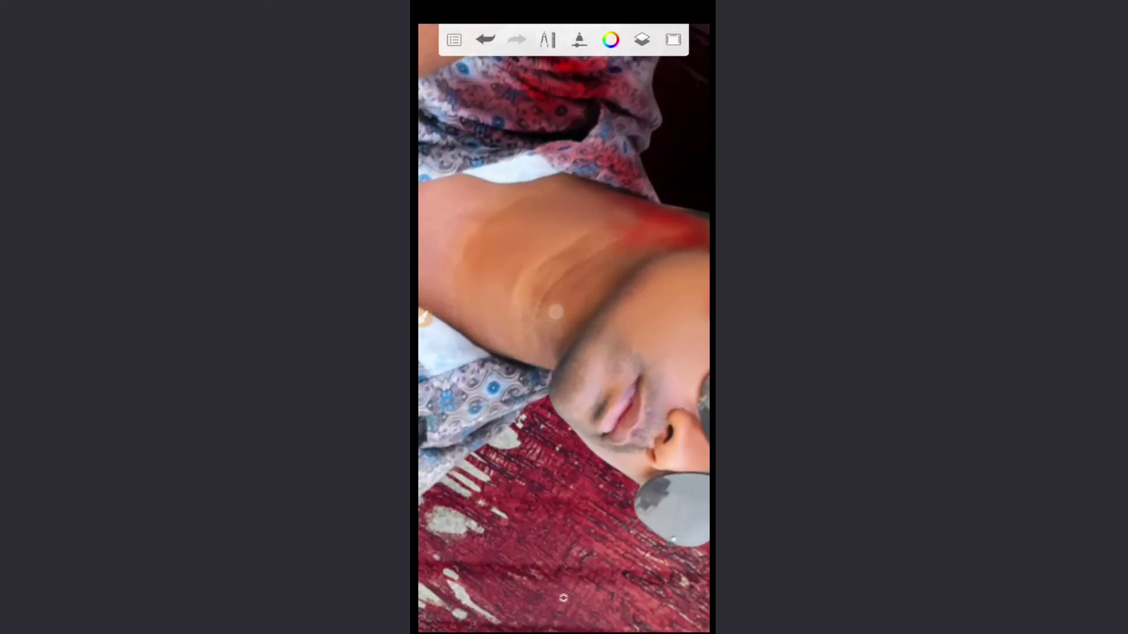
mouse_move(505, 271)
mouse_down()
mouse_move(604, 235)
mouse_move(506, 326)
mouse_up()
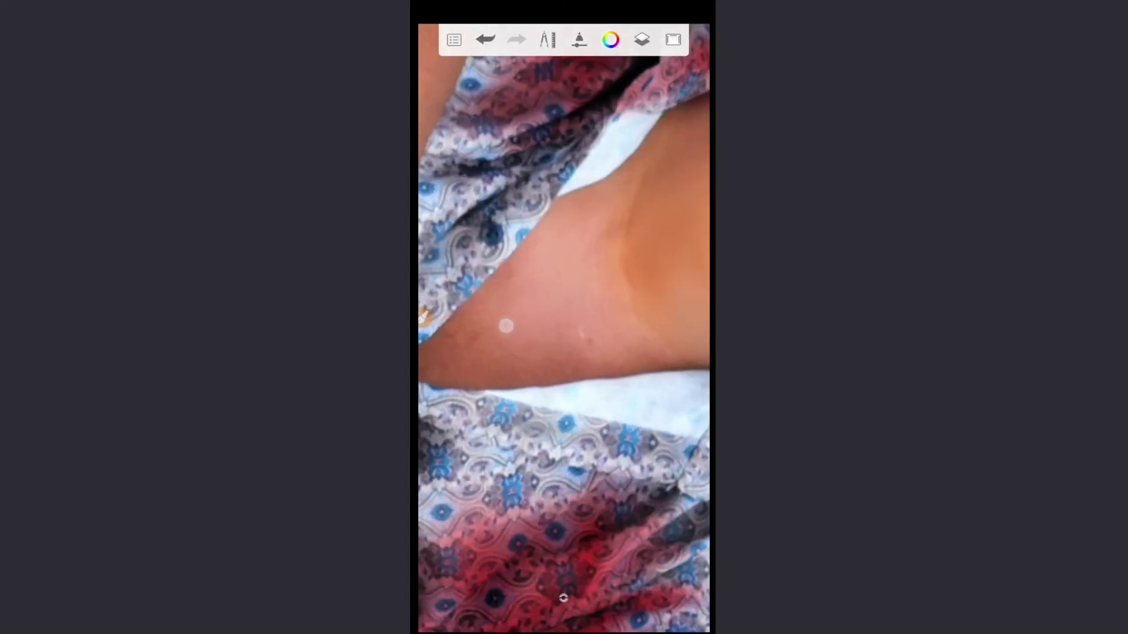
drag(653, 341, 534, 338)
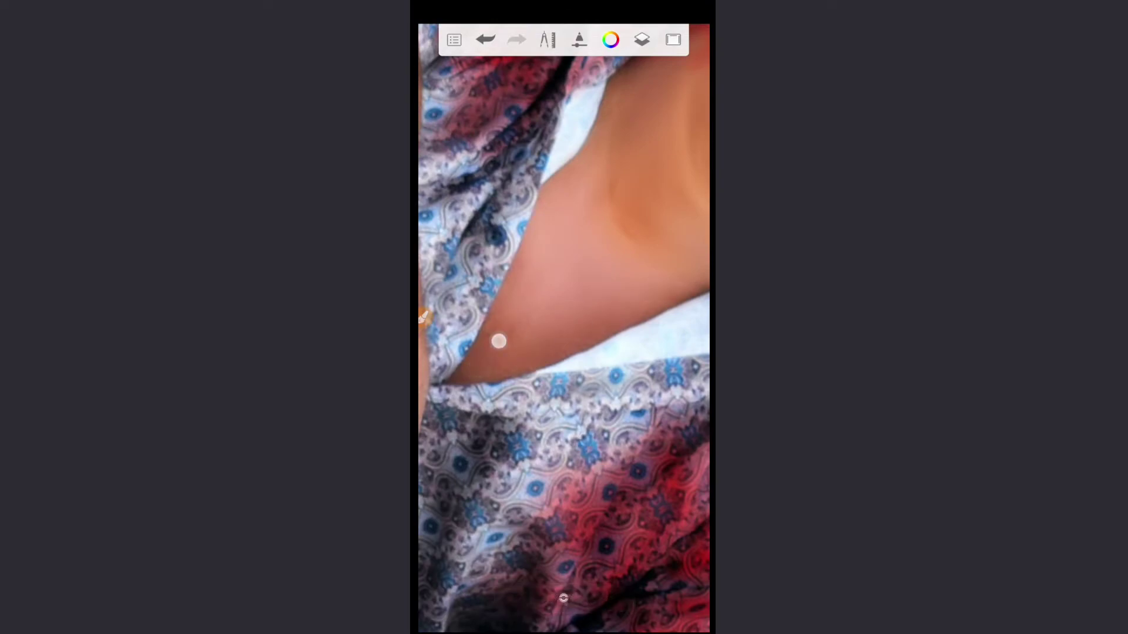
mouse_move(563, 598)
mouse_down()
mouse_move(680, 227)
mouse_move(590, 226)
mouse_move(563, 599)
mouse_up()
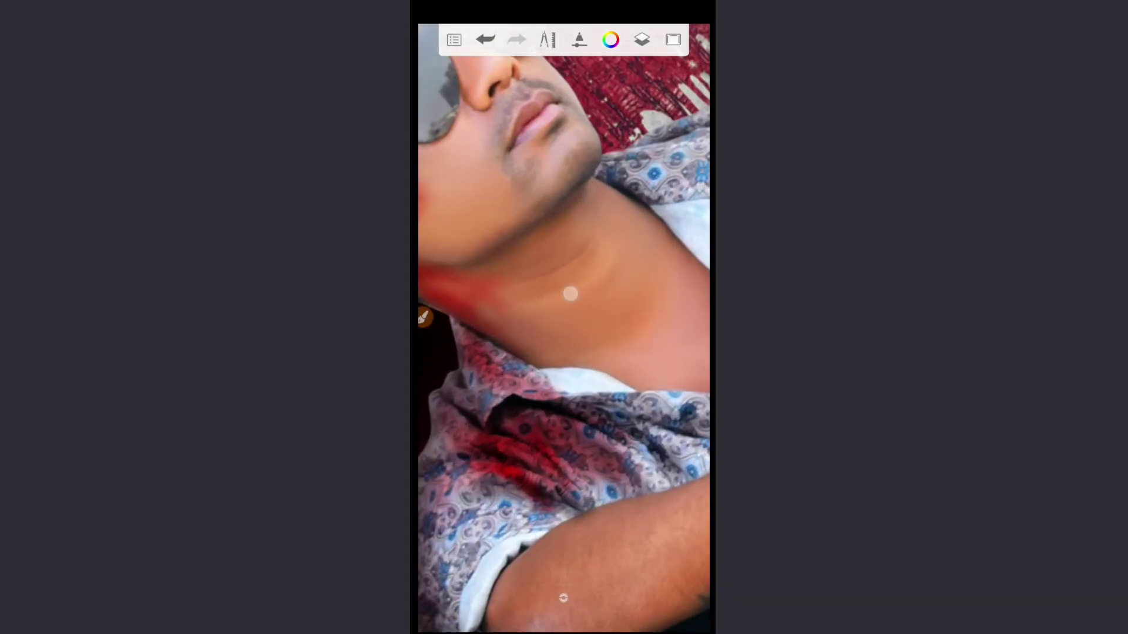
mouse_move(571, 294)
mouse_down()
mouse_move(594, 361)
mouse_move(546, 448)
mouse_move(618, 164)
mouse_move(550, 212)
mouse_up()
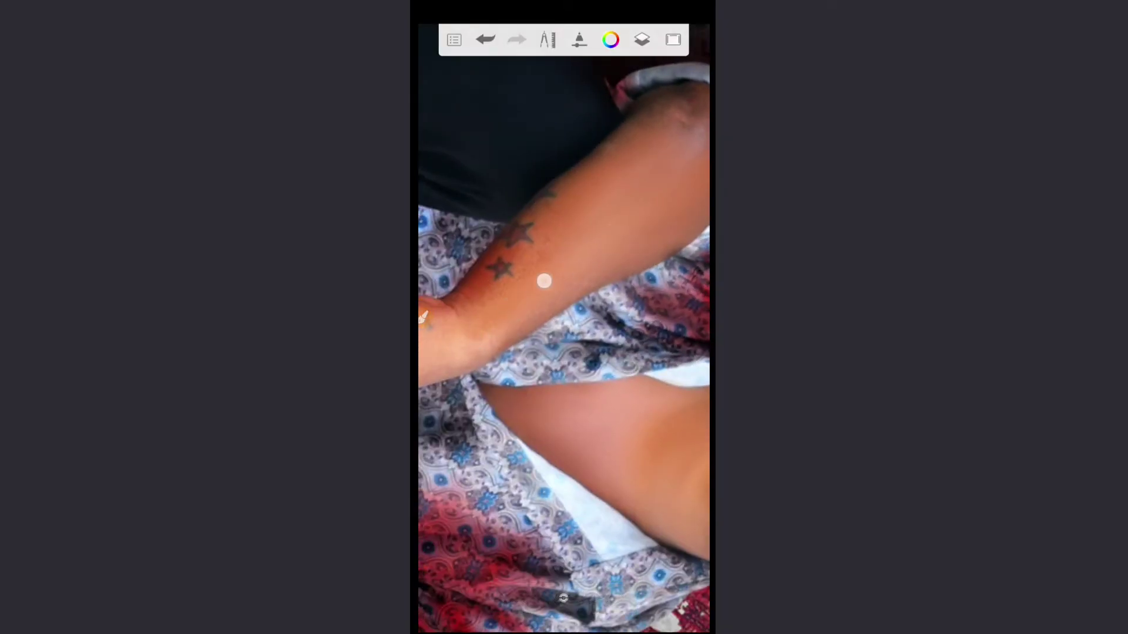
mouse_move(544, 282)
mouse_down()
mouse_move(657, 157)
mouse_move(499, 345)
mouse_move(559, 285)
mouse_up()
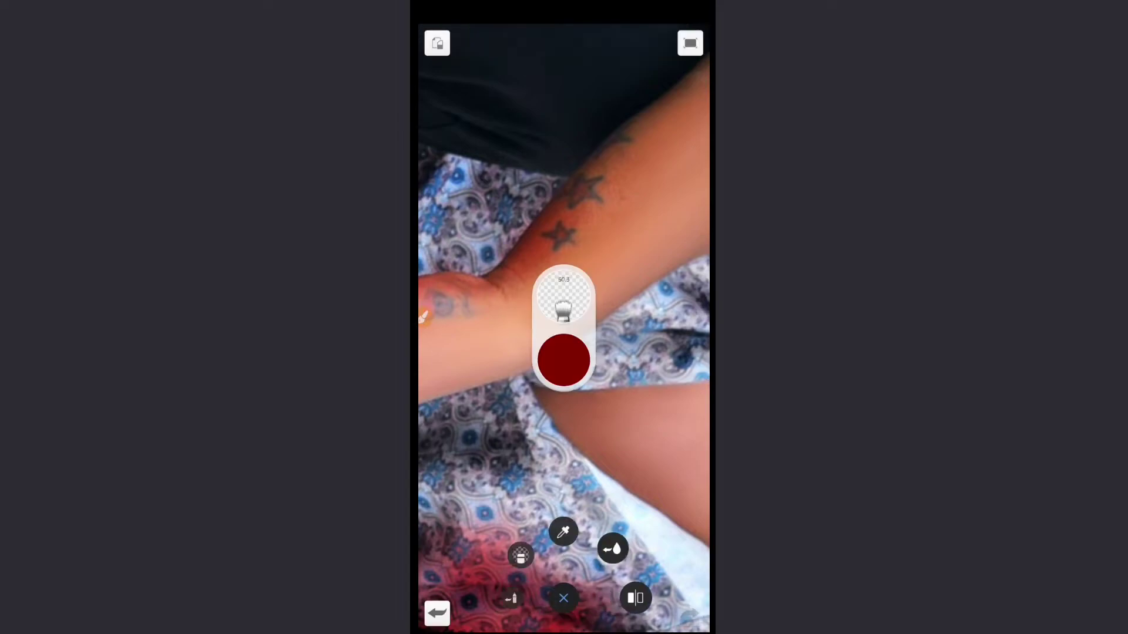
mouse_move(494, 309)
mouse_down()
mouse_move(548, 287)
mouse_move(685, 118)
mouse_move(561, 367)
mouse_move(632, 421)
mouse_move(612, 217)
mouse_move(562, 279)
mouse_move(653, 185)
mouse_up()
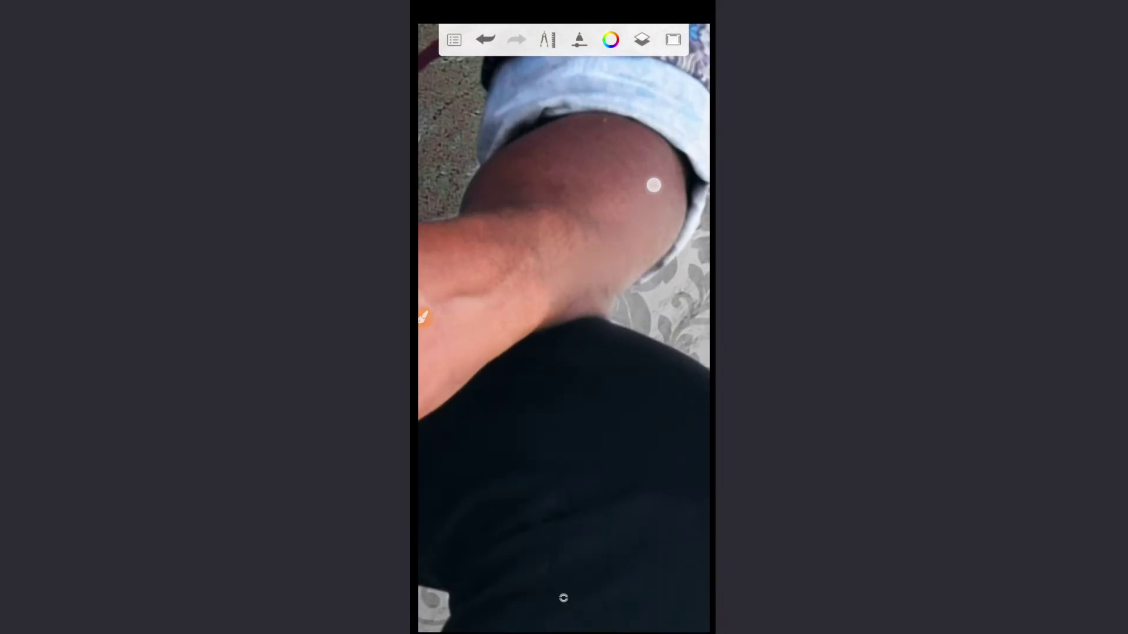
drag(473, 255, 478, 282)
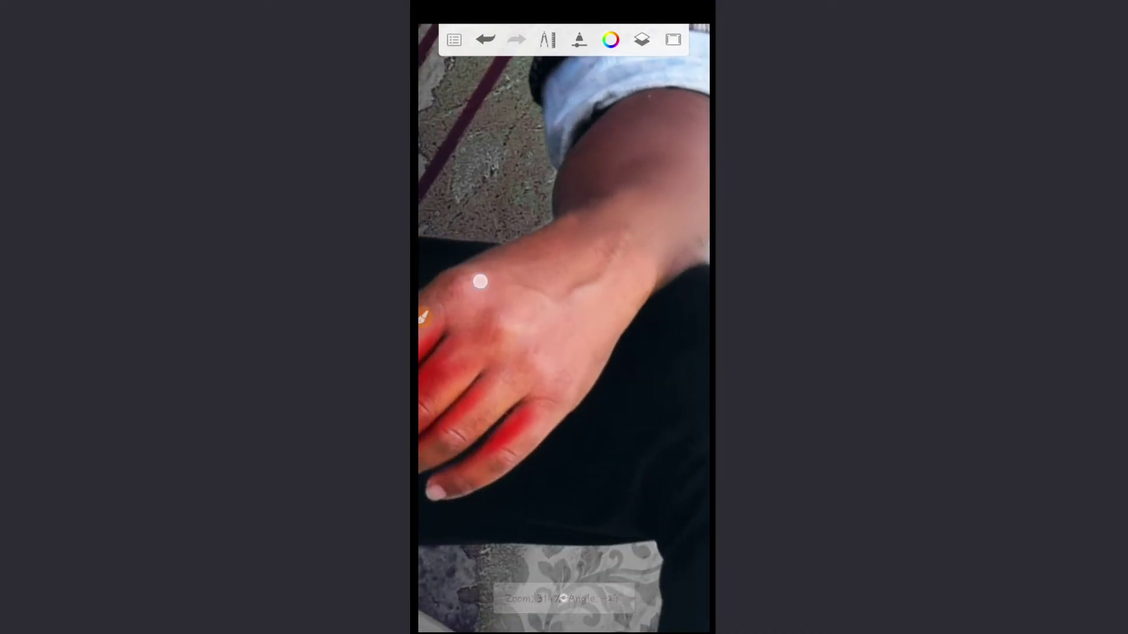
mouse_move(555, 266)
mouse_down()
mouse_move(619, 133)
mouse_move(643, 264)
mouse_move(562, 412)
mouse_move(587, 456)
mouse_move(599, 448)
mouse_up()
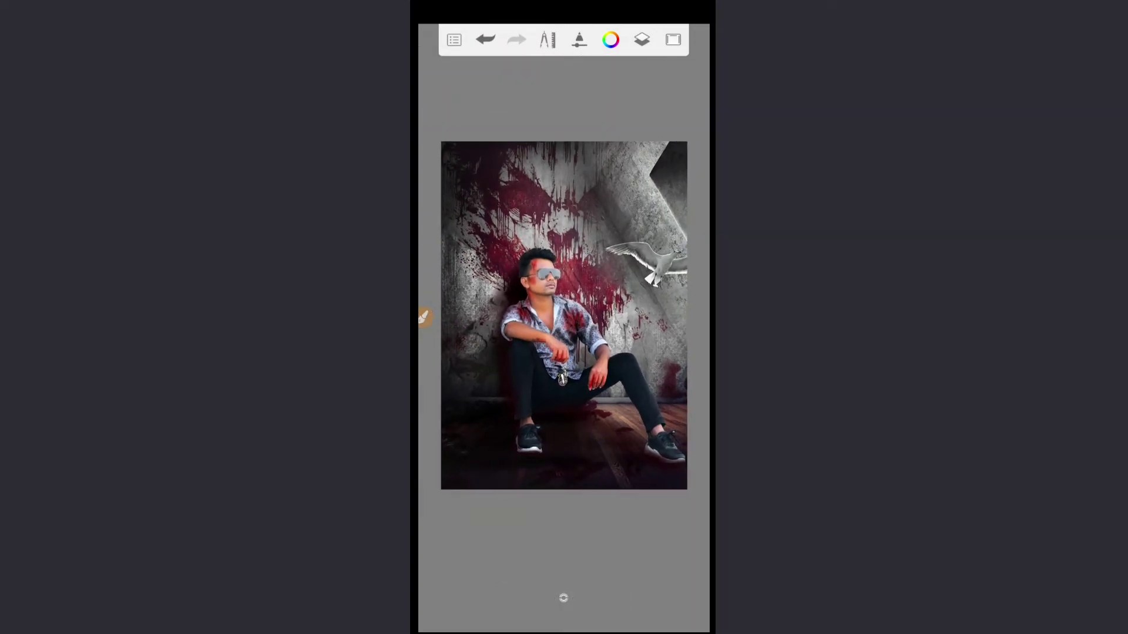
click(641, 40)
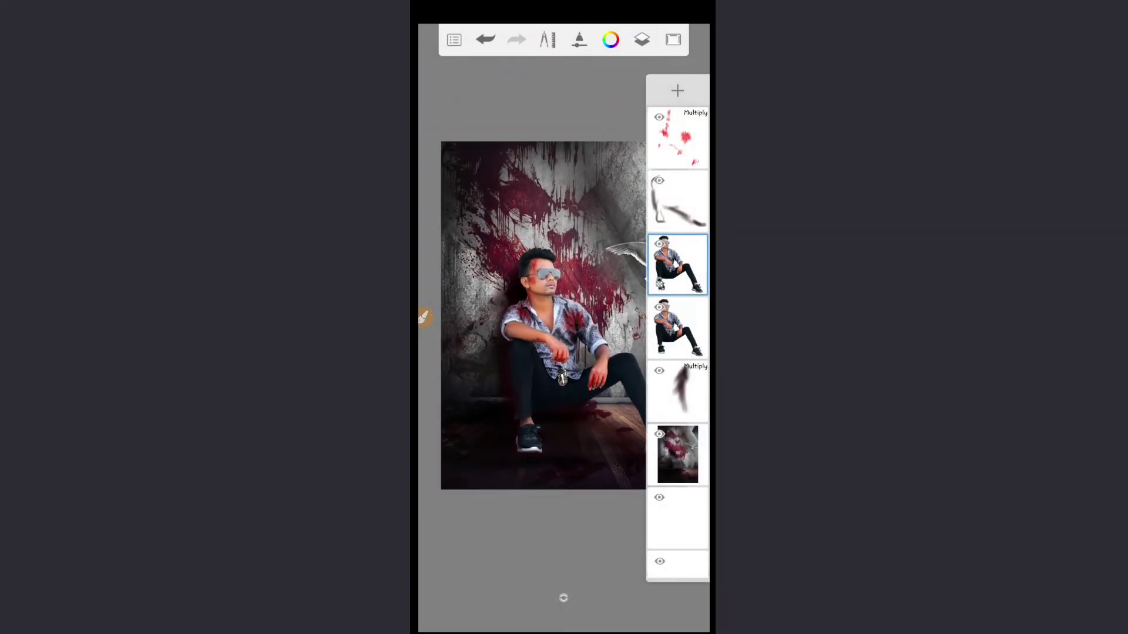
click(429, 317)
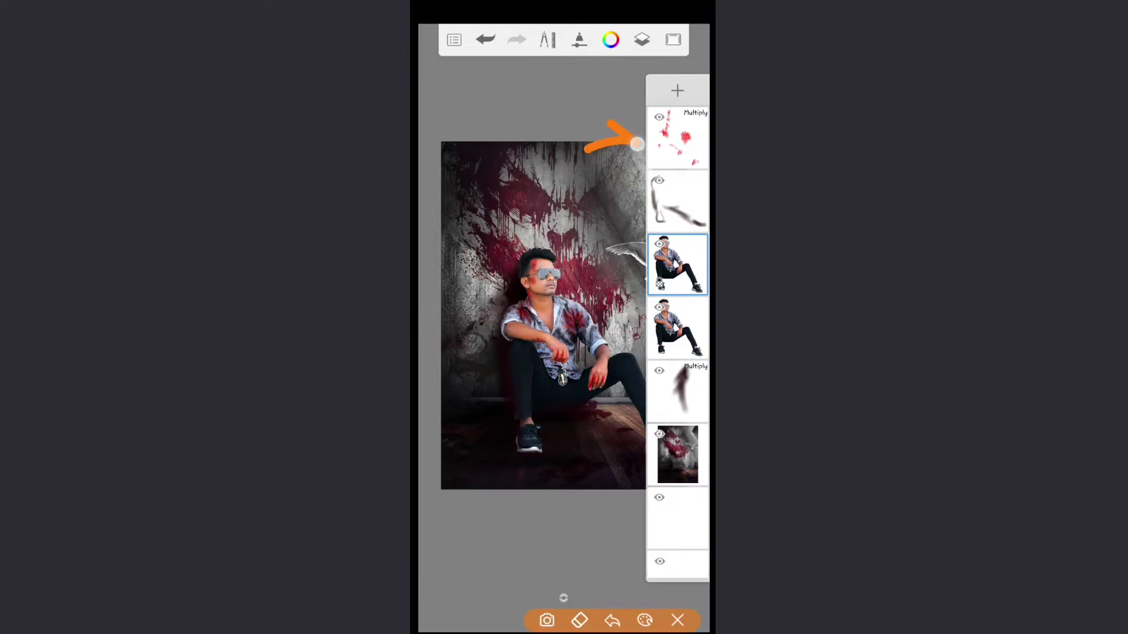
Import a bloody handprint above the blood-splatter layer and place it on the wall.
click(677, 620)
click(677, 138)
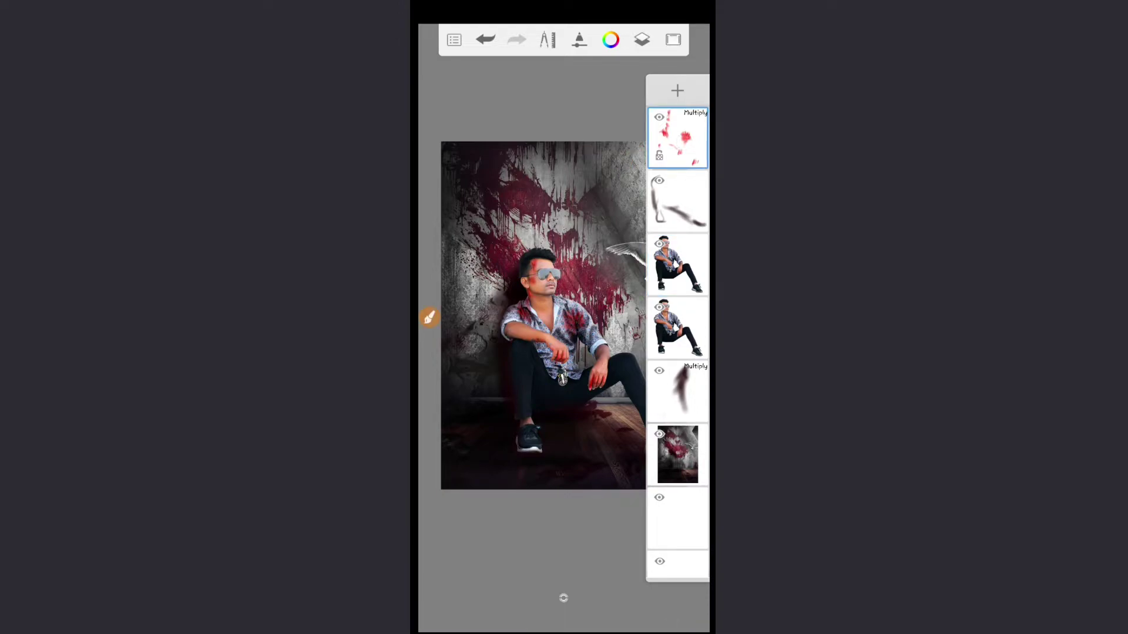
click(429, 316)
click(548, 40)
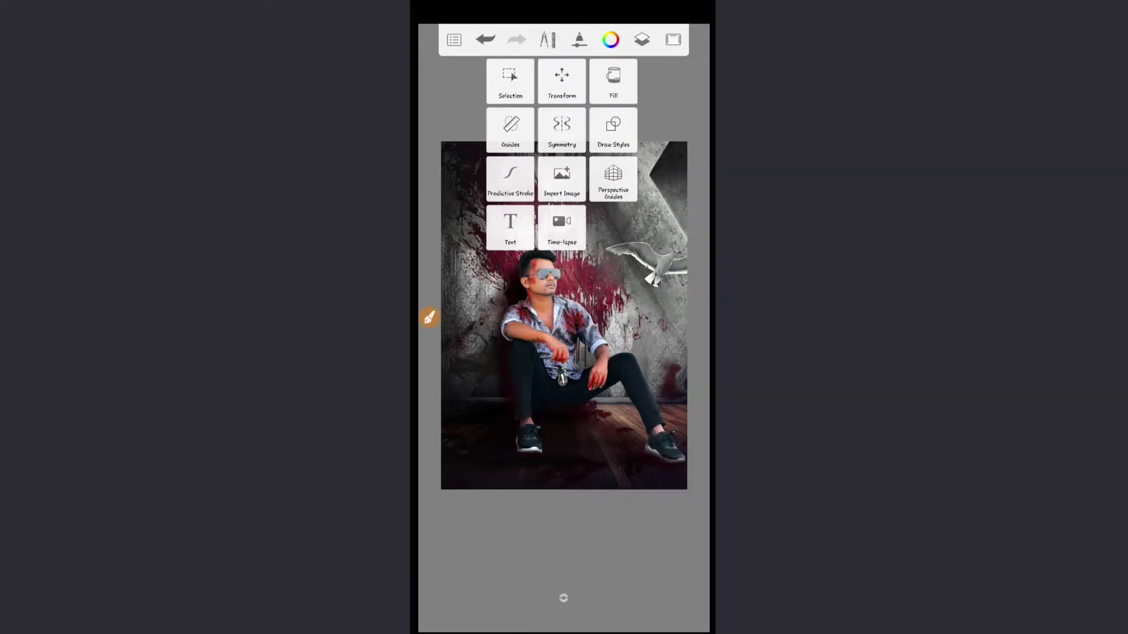
click(562, 179)
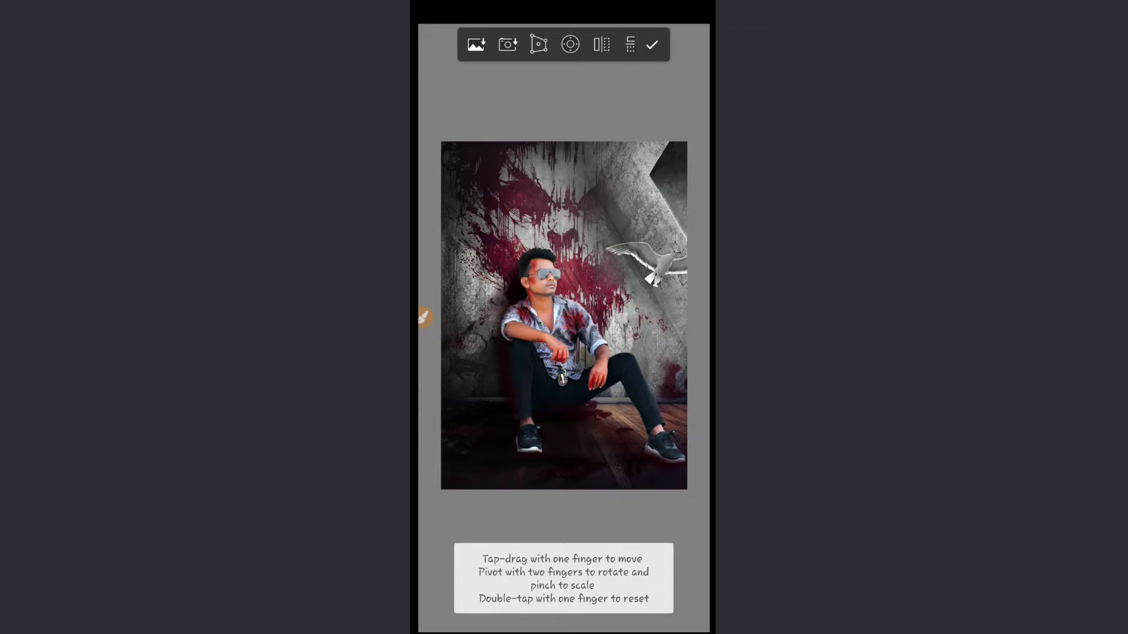
drag(627, 182, 619, 167)
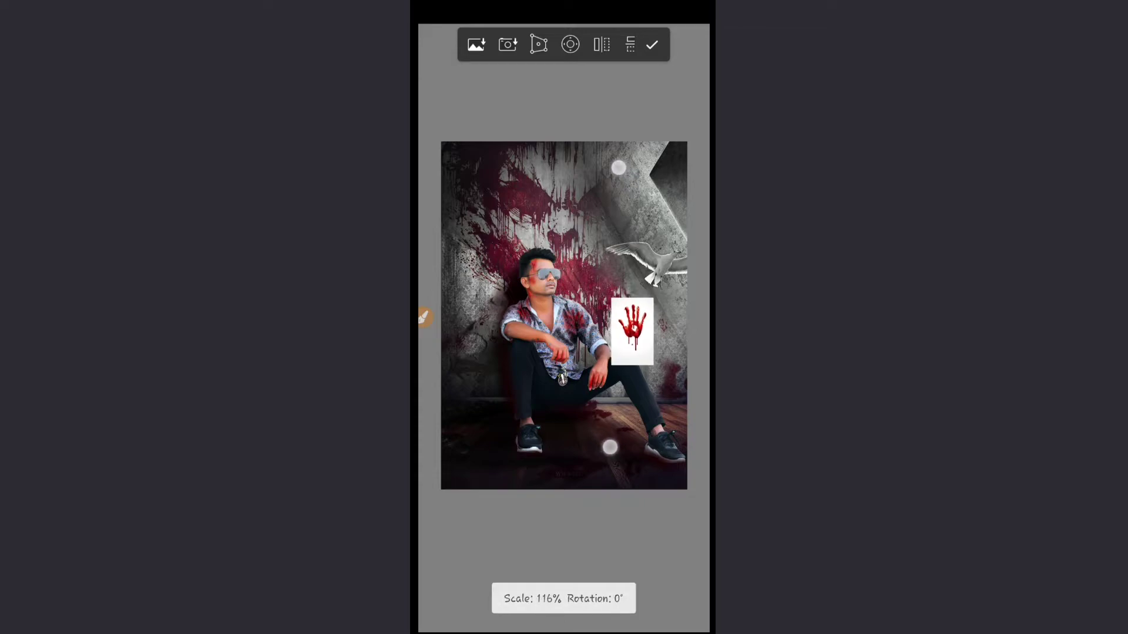
click(652, 44)
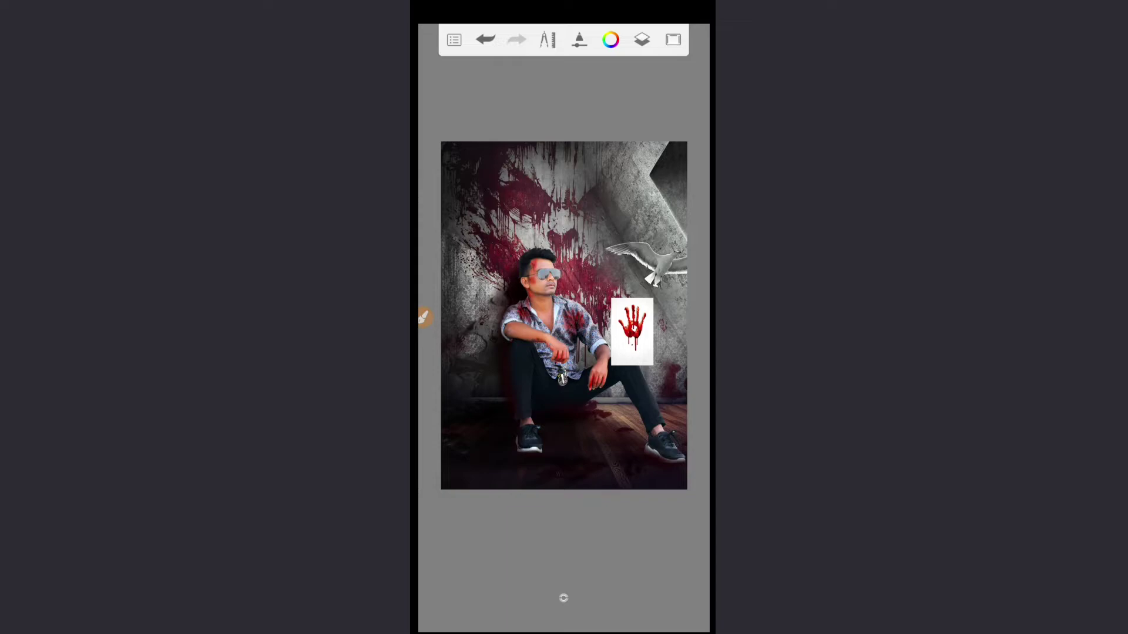
Set the handprint layer's blend mode to Multiply after trying Color Burn.
click(642, 39)
click(677, 138)
click(538, 291)
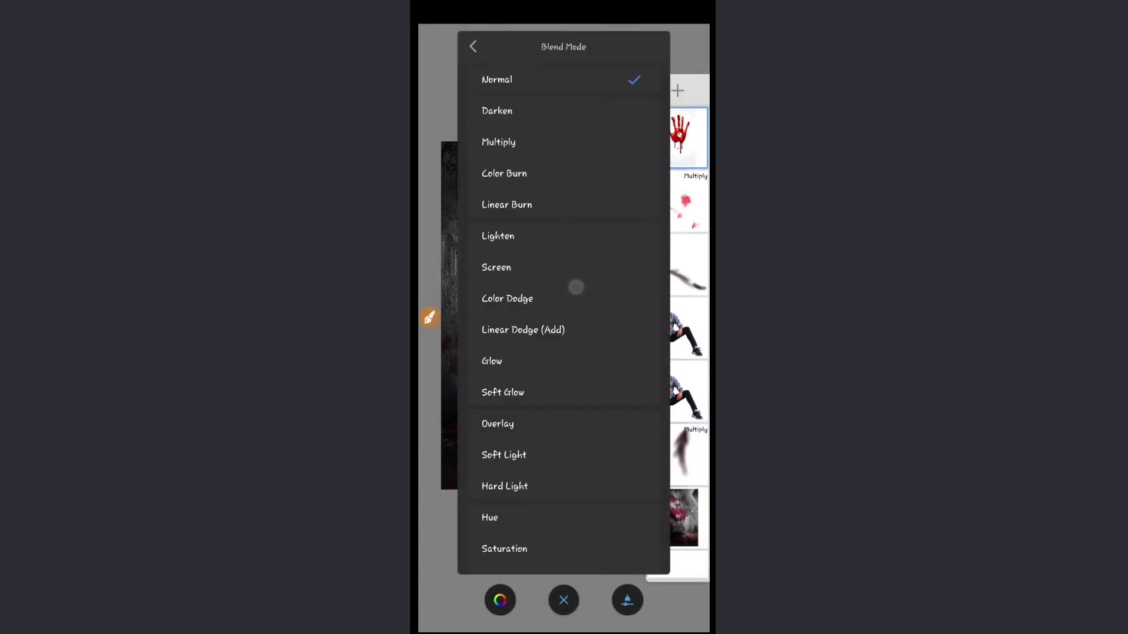
click(580, 144)
click(601, 152)
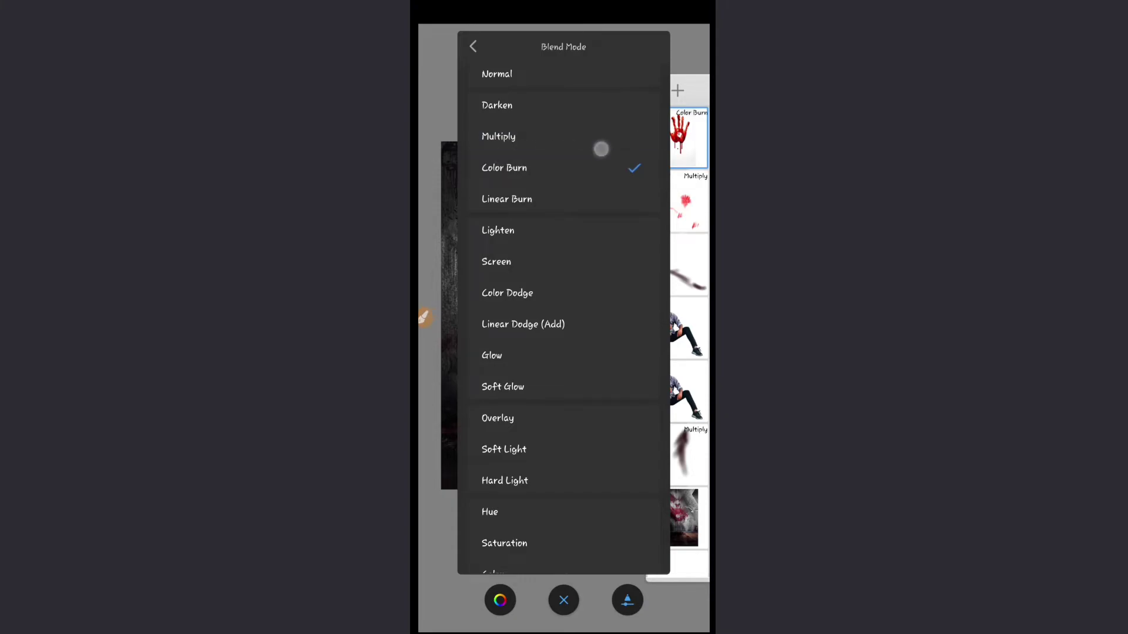
click(550, 139)
click(424, 318)
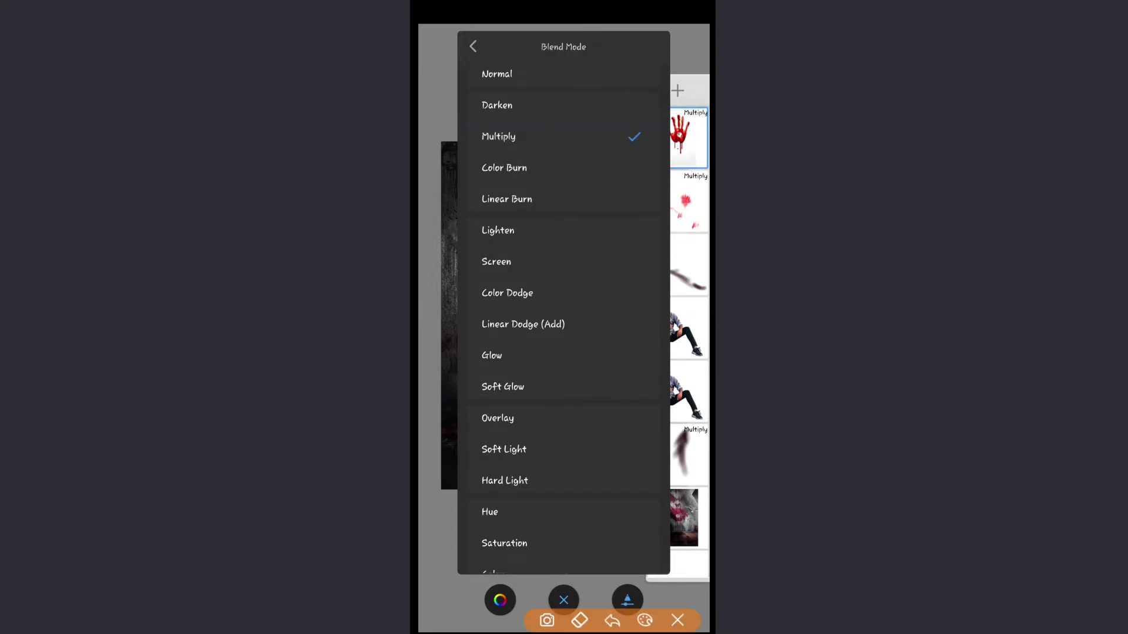
drag(483, 118, 476, 126)
click(674, 614)
key(Escape)
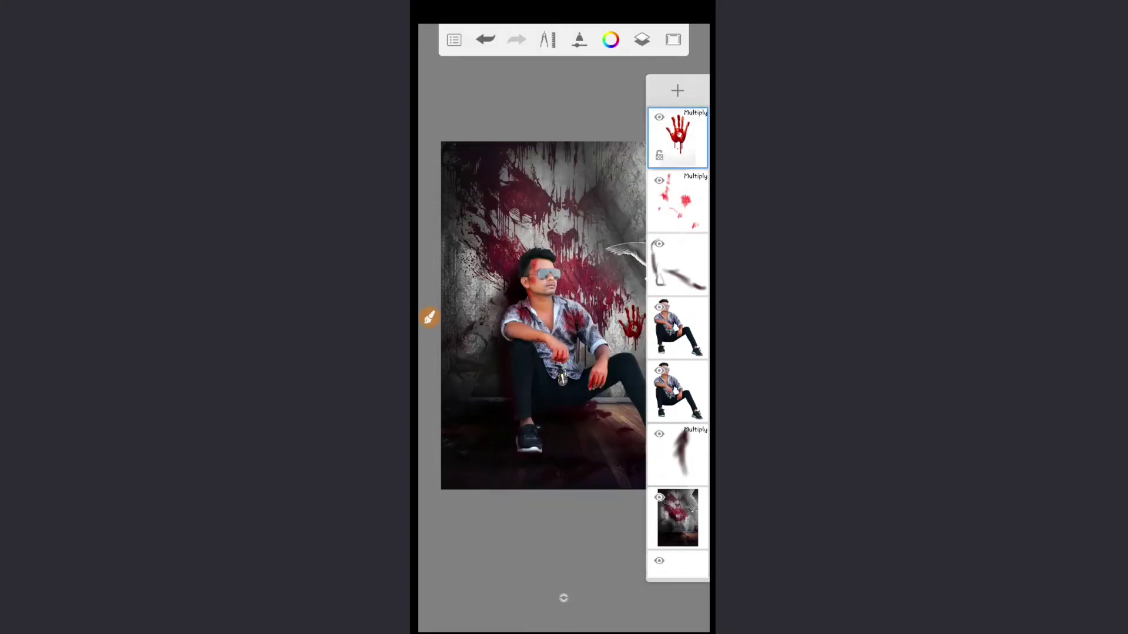
scroll(561, 310, down, 2)
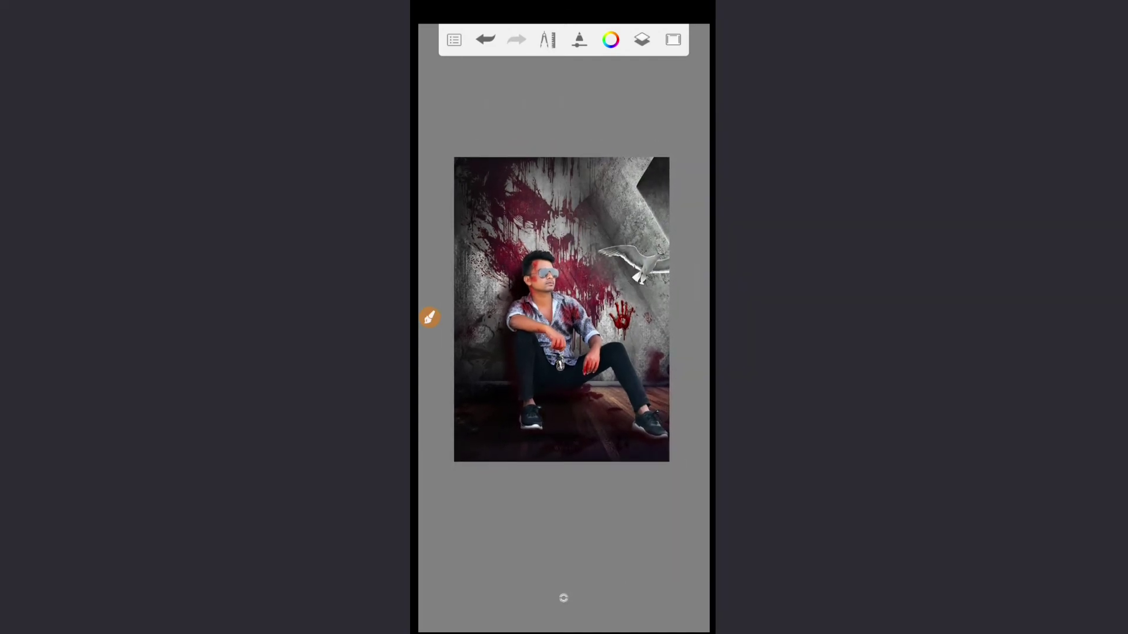
Import and place the money bag and NOT A CRIME title image.
click(548, 39)
click(424, 317)
drag(581, 168, 573, 170)
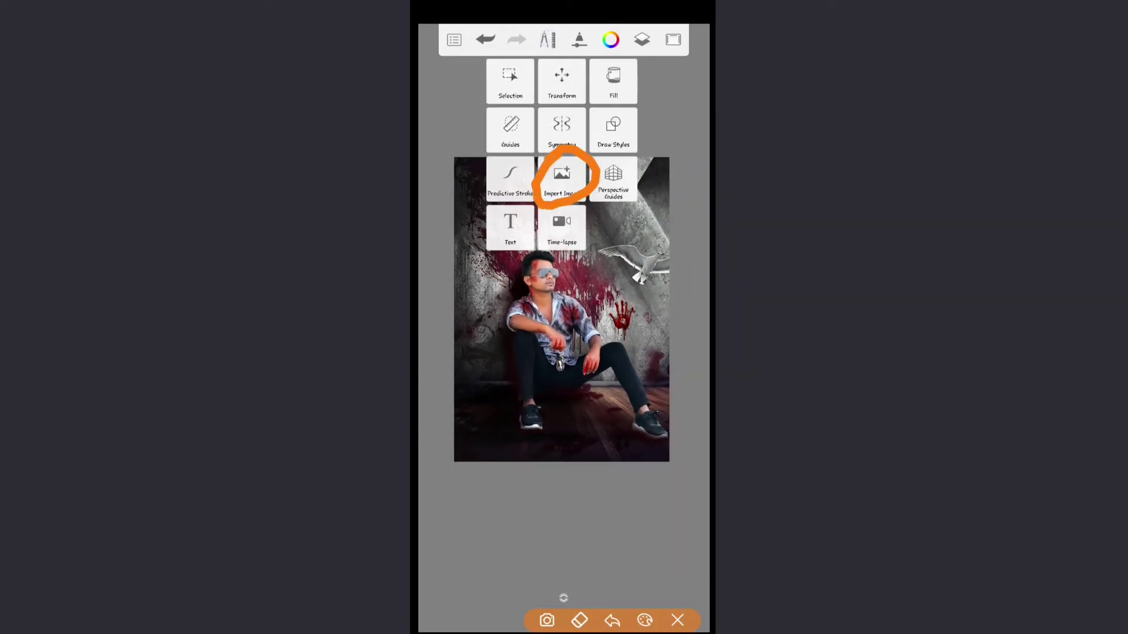
click(675, 614)
click(573, 175)
click(649, 43)
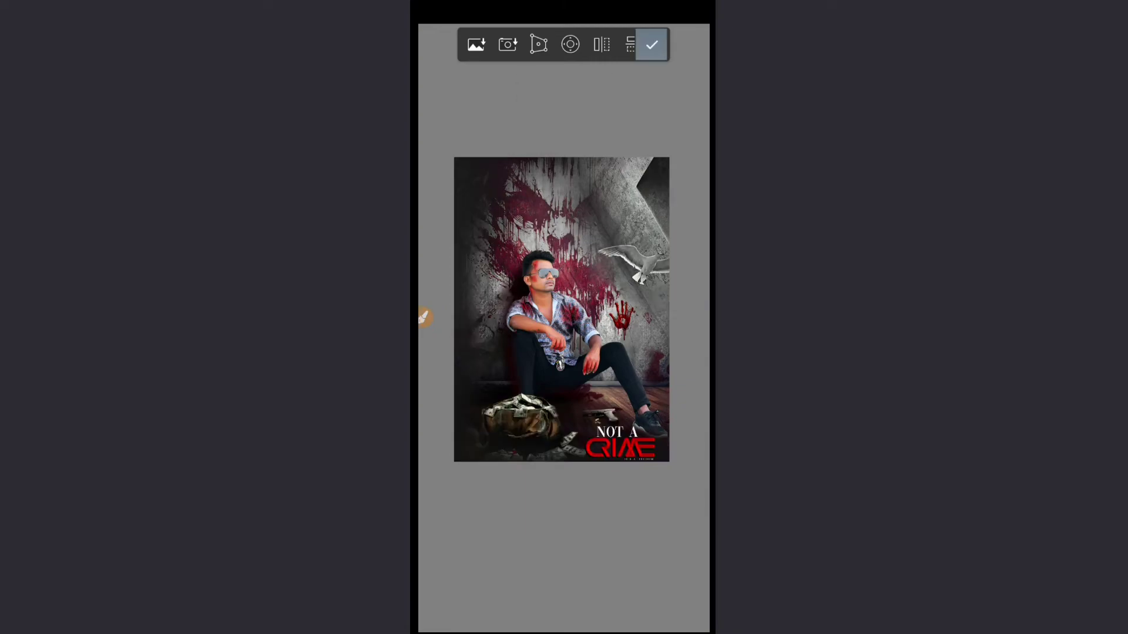
scroll(594, 284, up, 2)
Delete the extra blank layer and set the top layer to Overlay blending.
click(643, 40)
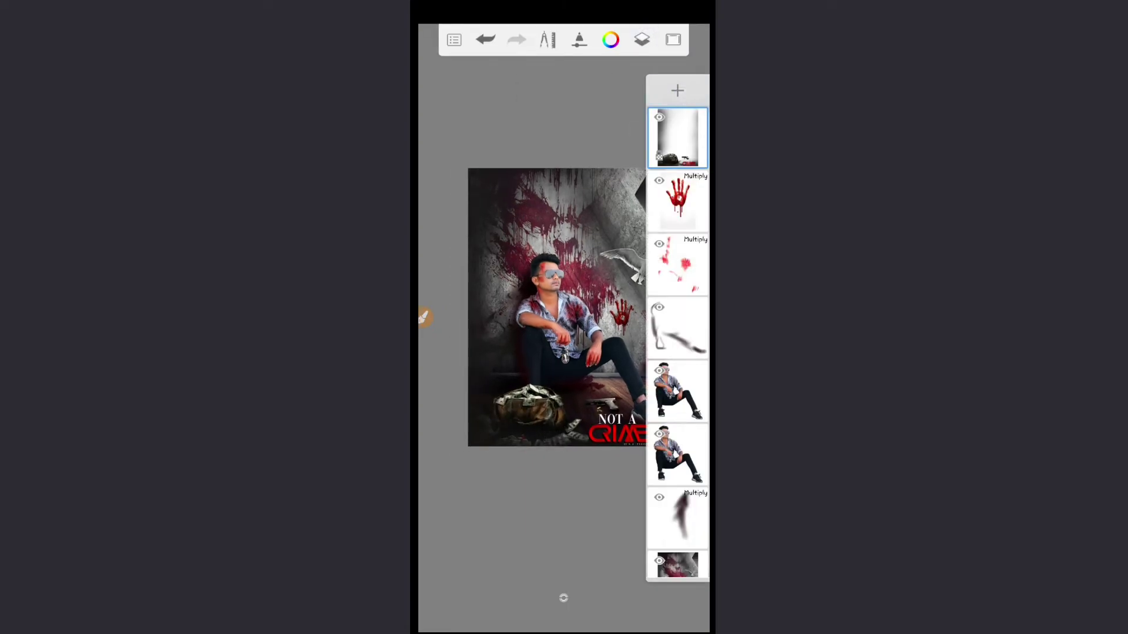
click(686, 163)
click(678, 90)
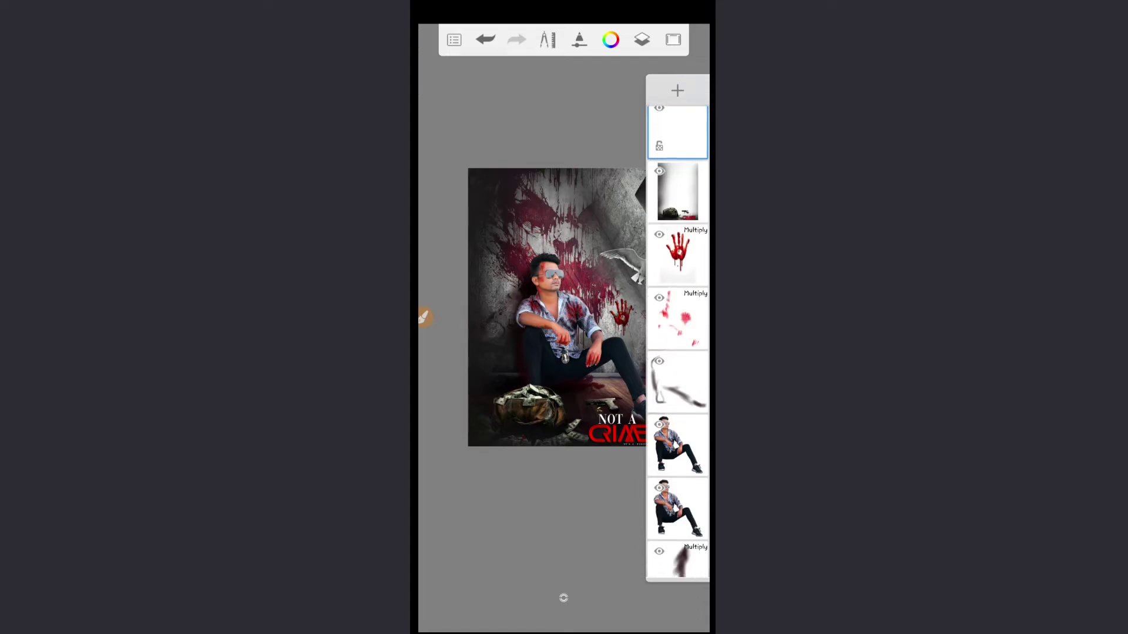
click(686, 150)
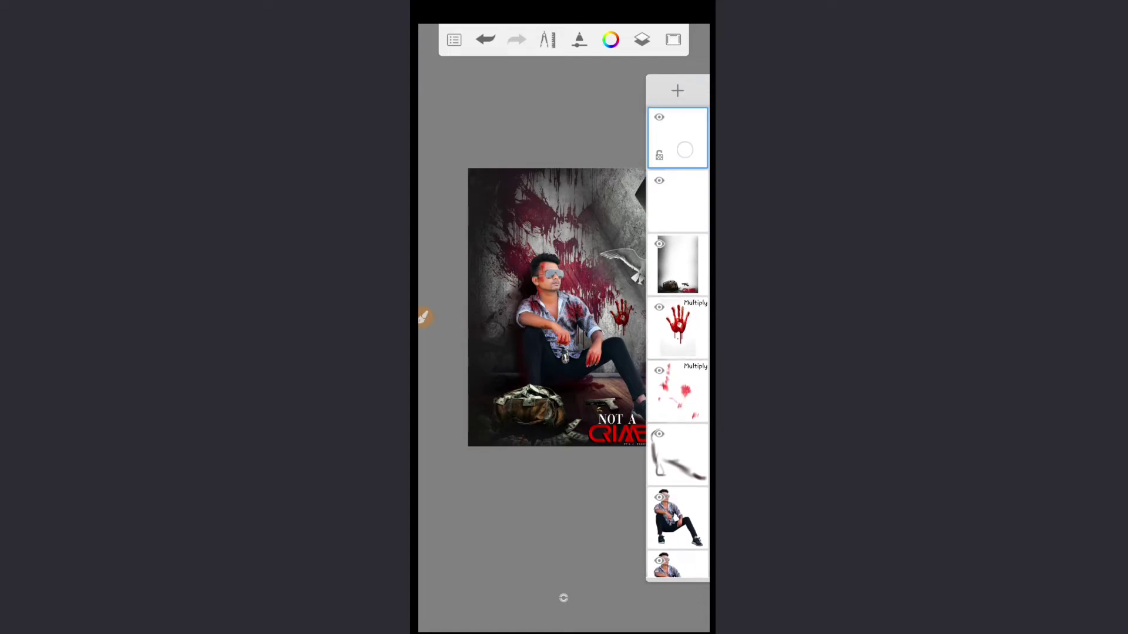
click(642, 129)
click(677, 138)
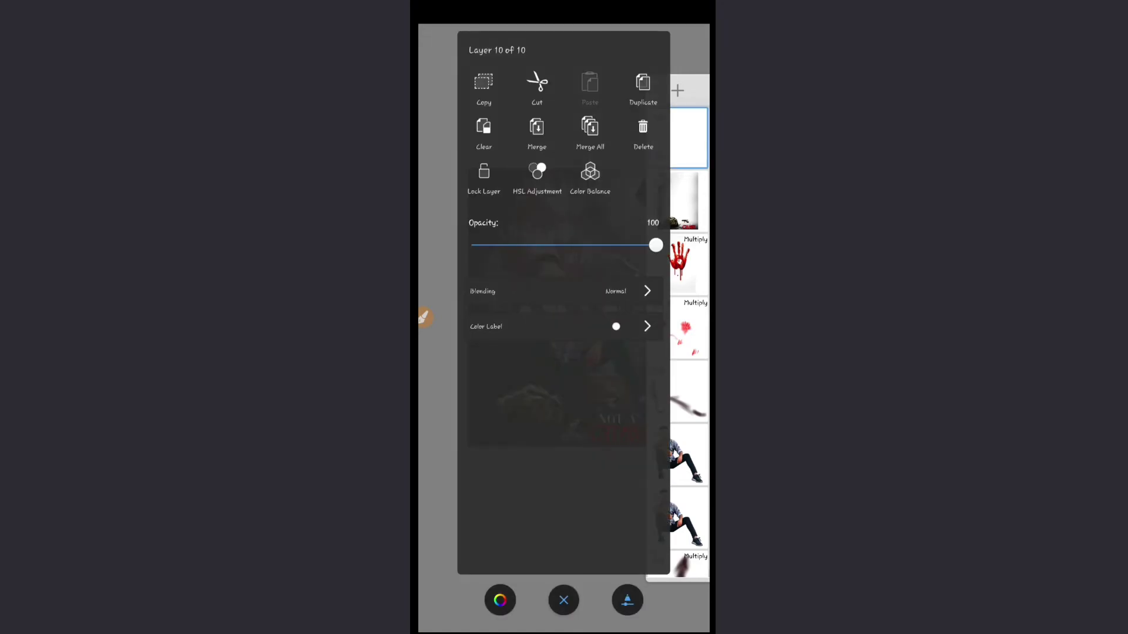
click(574, 290)
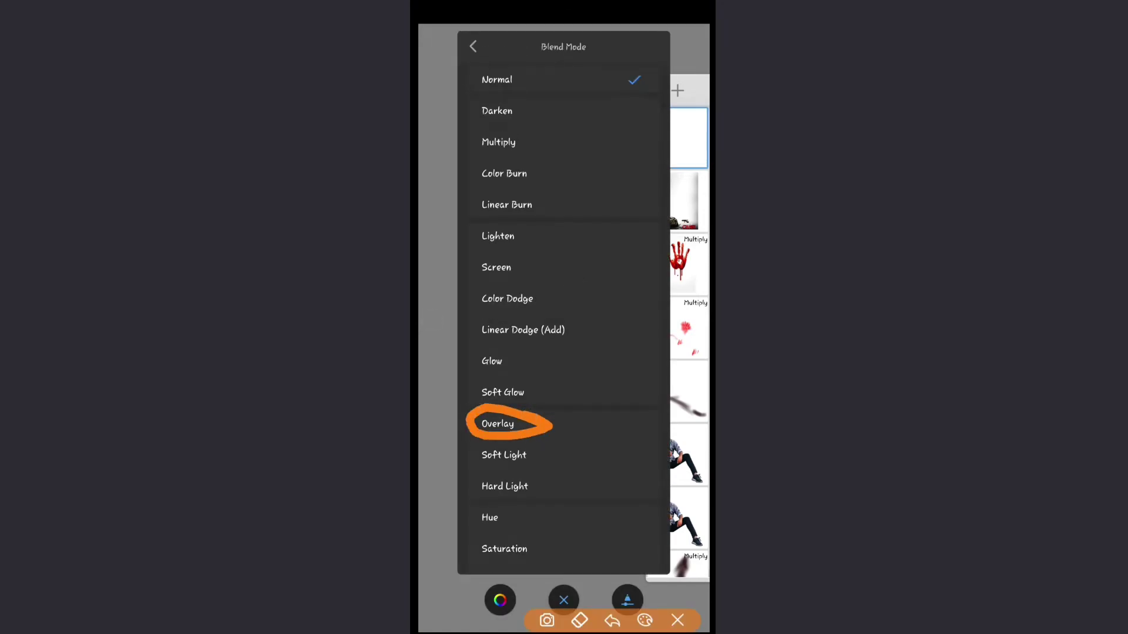
click(497, 423)
click(434, 436)
Pick a pale pink brush colour and enlarge the brush to size 19.3.
click(564, 597)
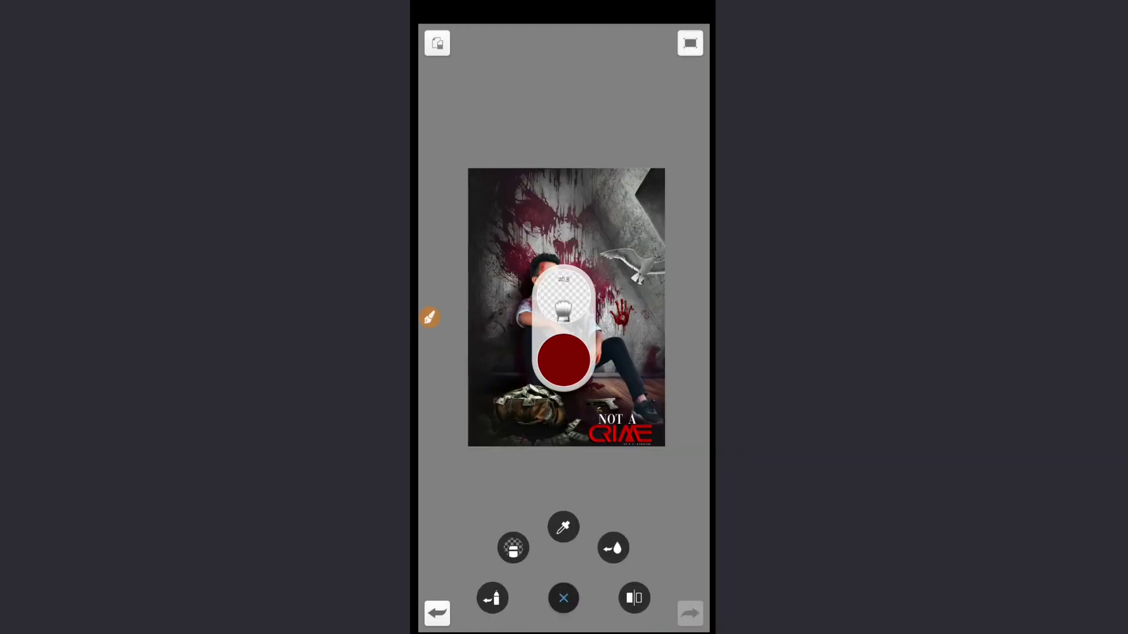
click(564, 360)
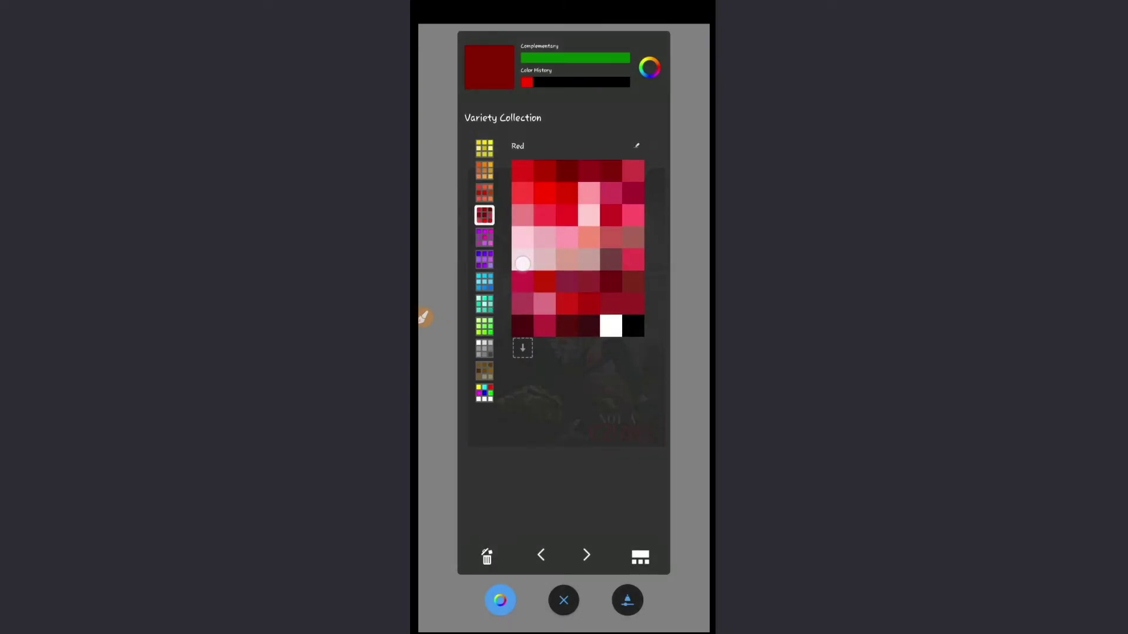
click(522, 263)
click(680, 272)
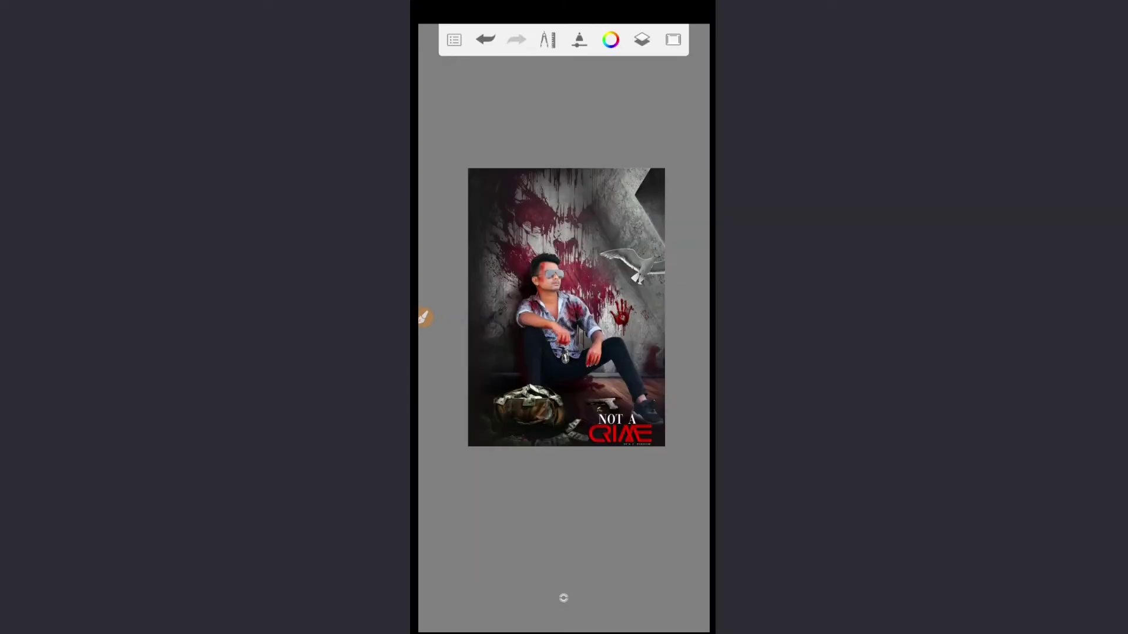
click(564, 598)
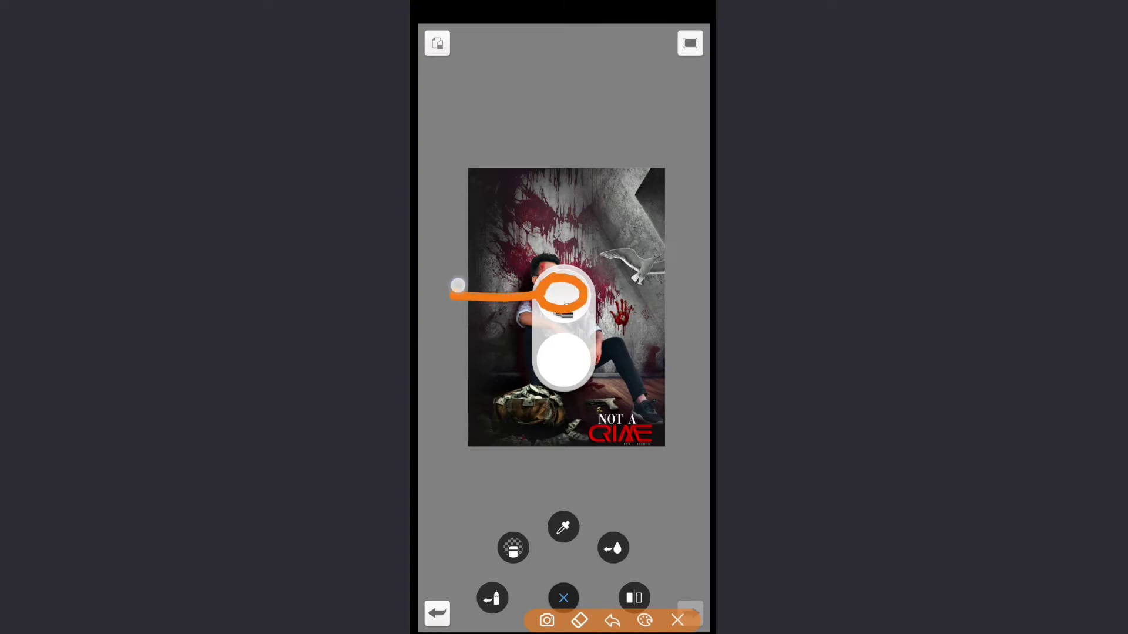
drag(491, 313, 652, 303)
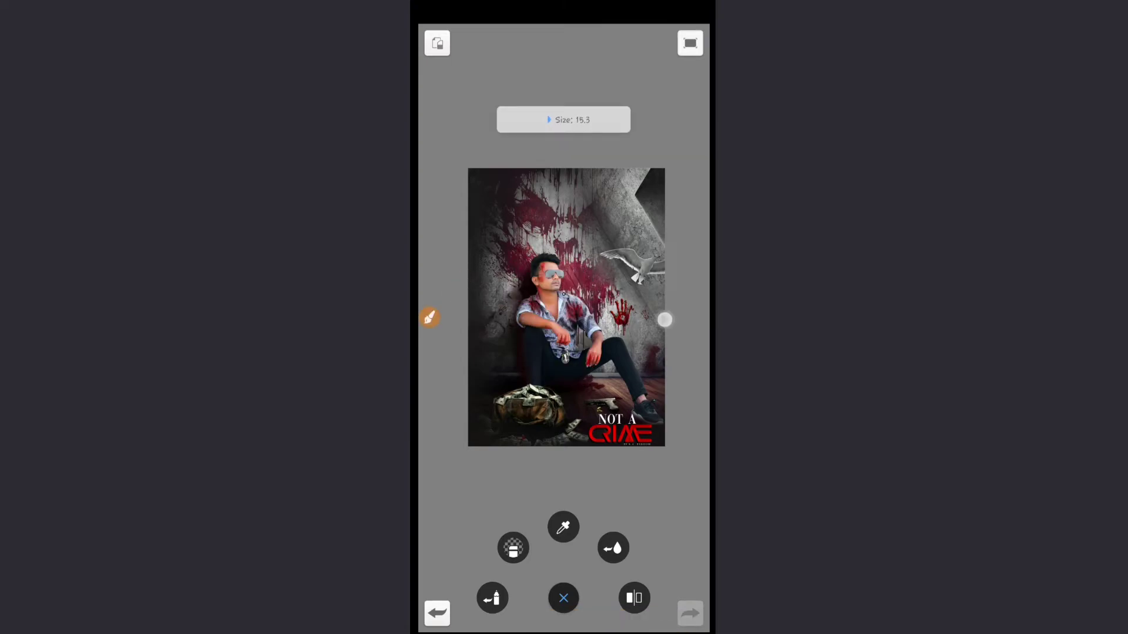
Zoom in and out over the finished NOT A CRIME poster to review it.
scroll(601, 297, up, 3)
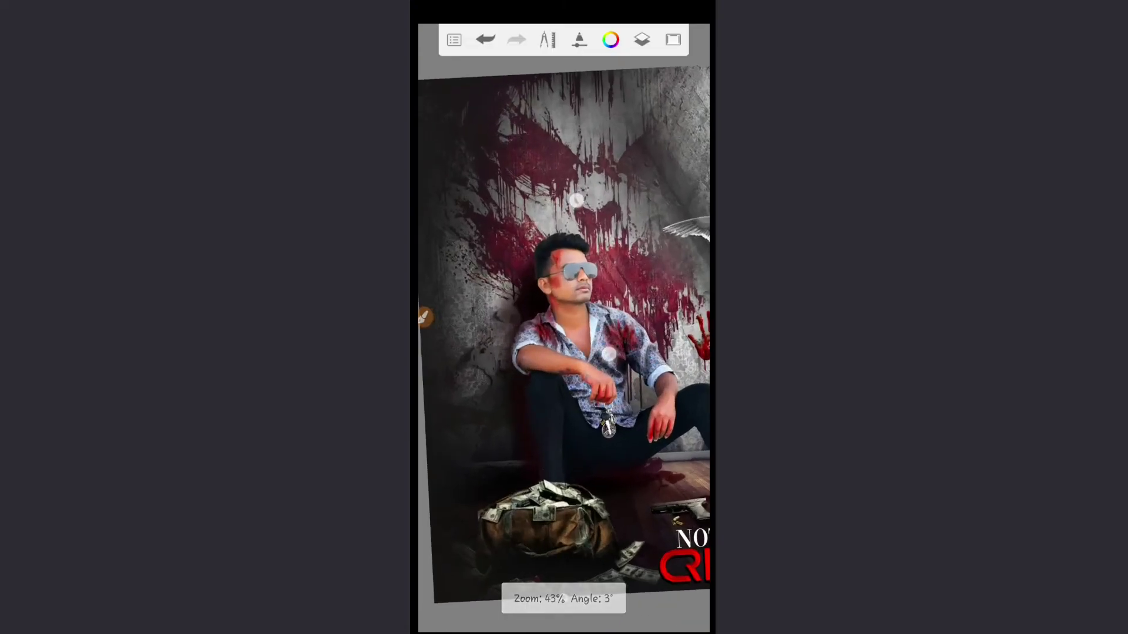
scroll(602, 297, up, 2)
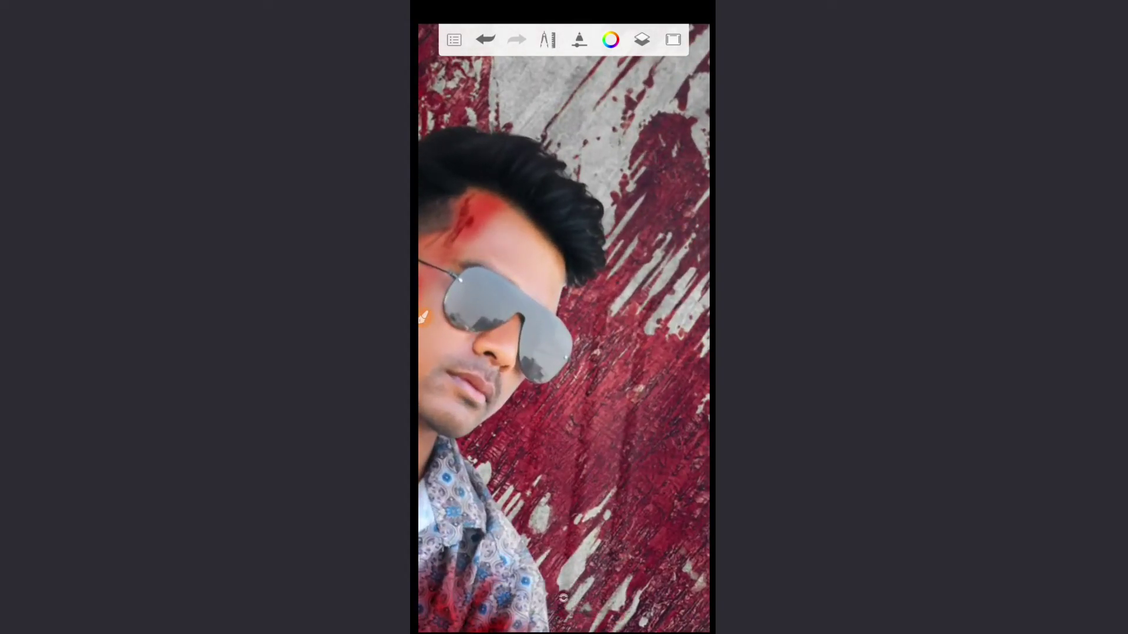
scroll(604, 288, down, 2)
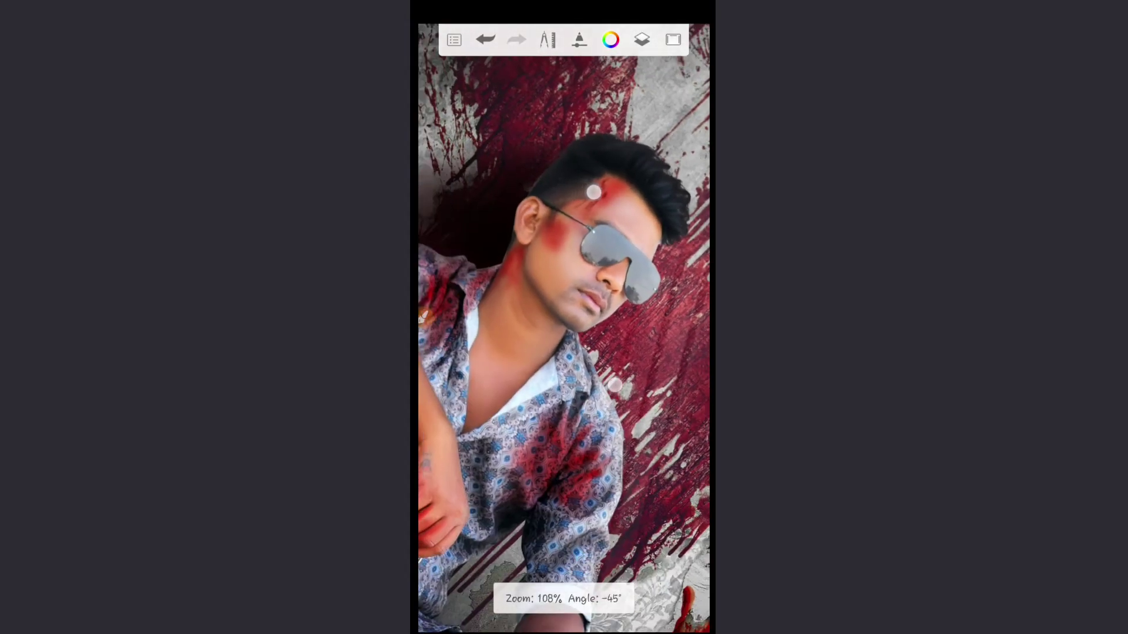
scroll(604, 288, down, 2)
scroll(544, 353, down, 3)
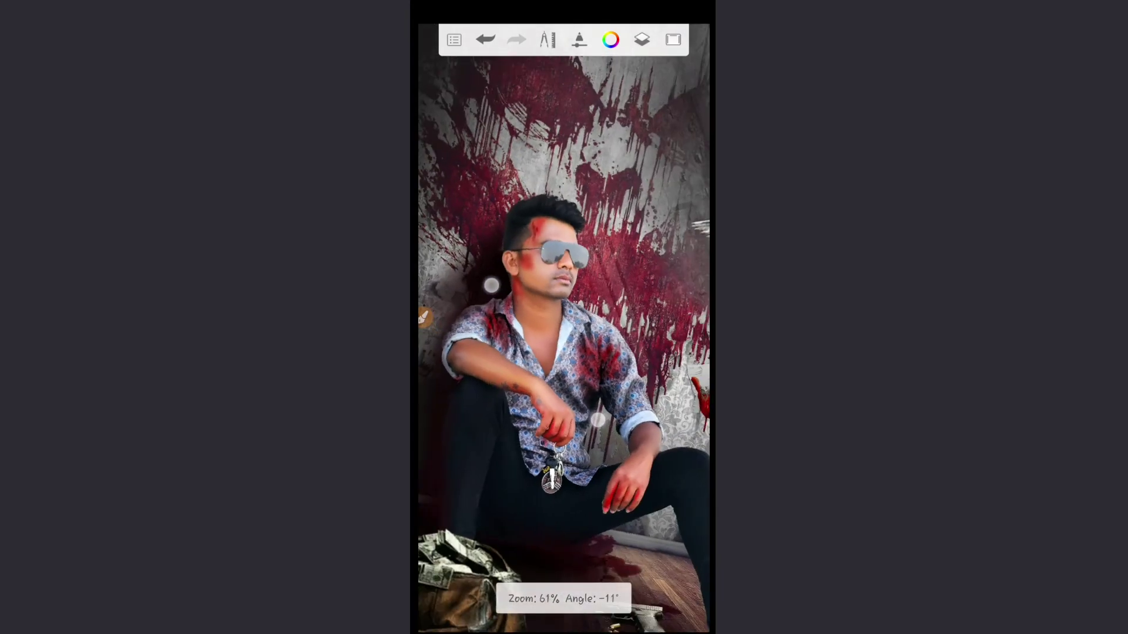
scroll(545, 353, down, 2)
scroll(546, 352, up, 3)
scroll(602, 335, down, 3)
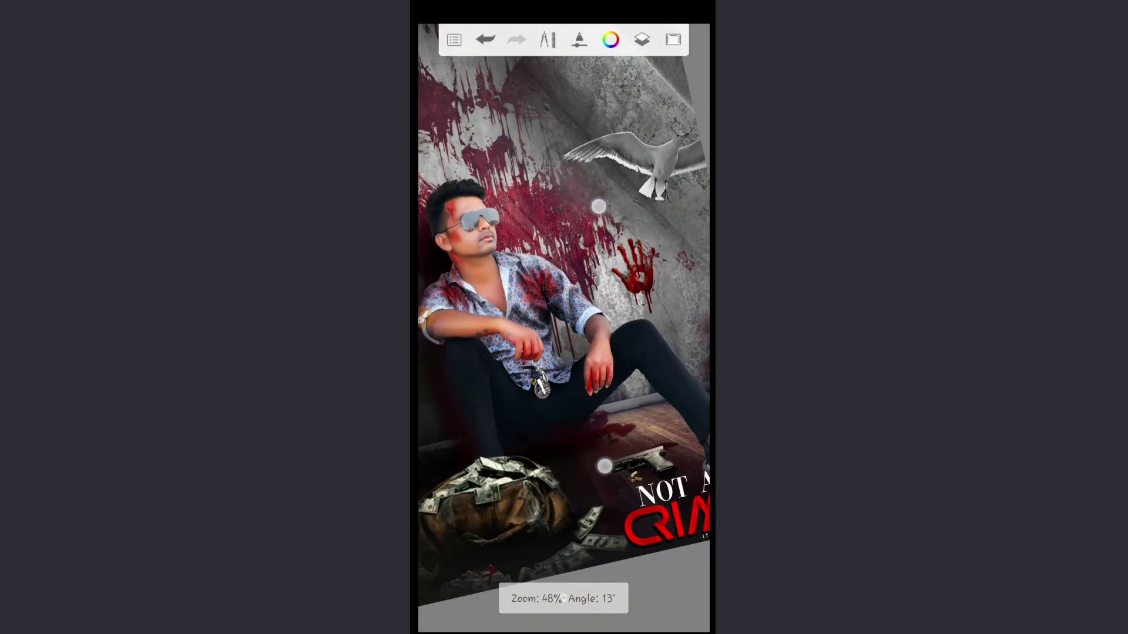
scroll(601, 334, down, 3)
scroll(602, 335, down, 1)
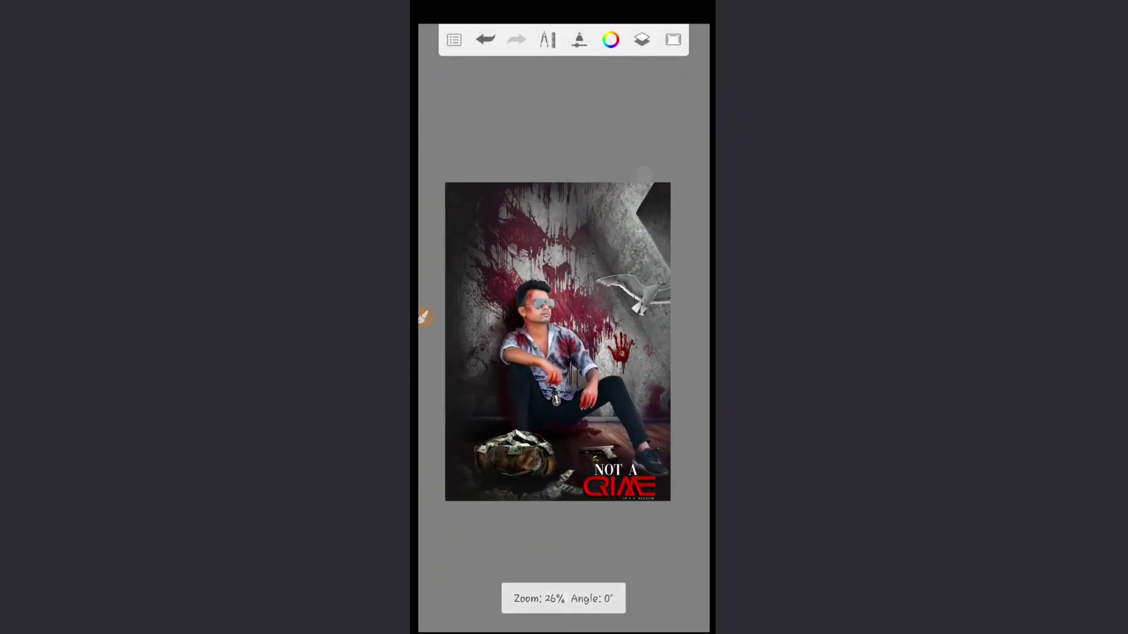
Save the poster as the current sketch when going to the Gallery.
click(454, 39)
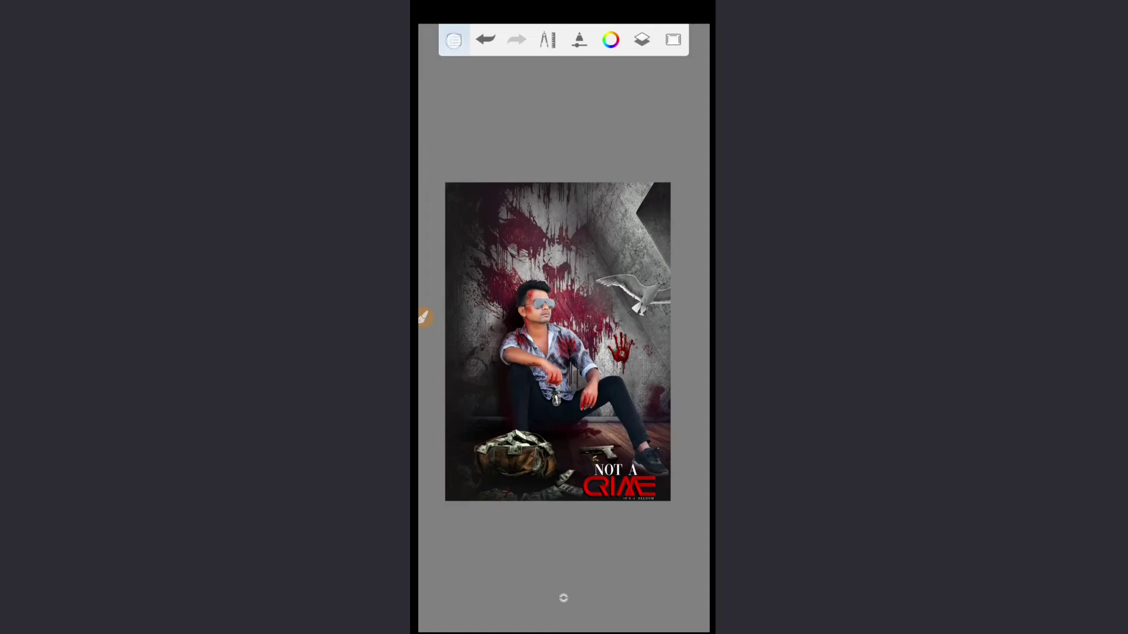
click(425, 317)
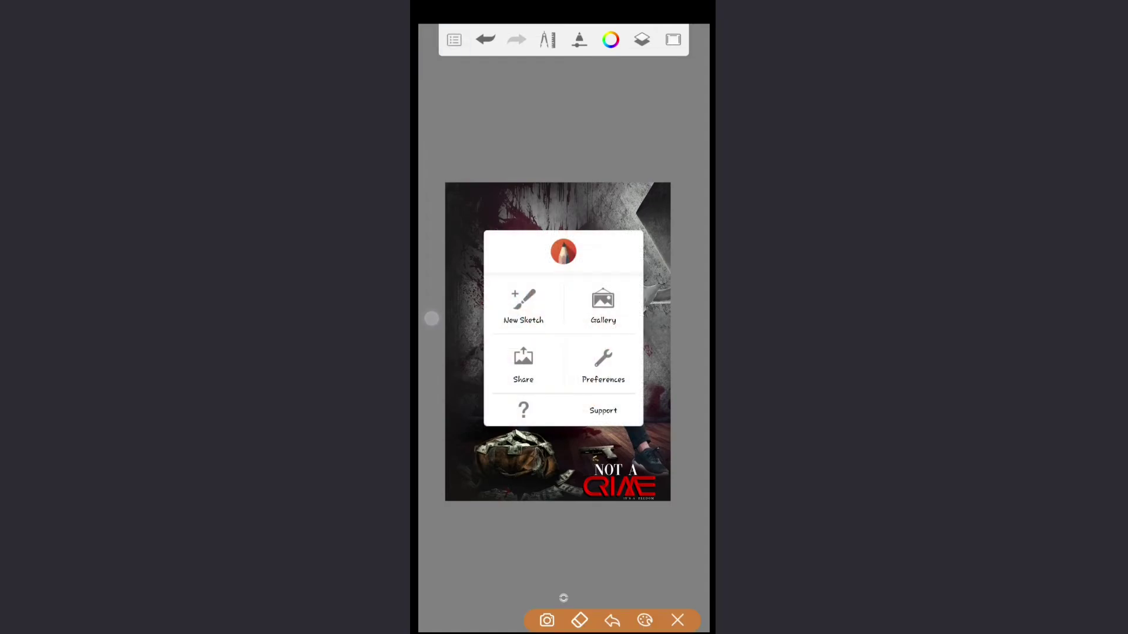
drag(587, 275, 627, 282)
click(678, 620)
click(604, 305)
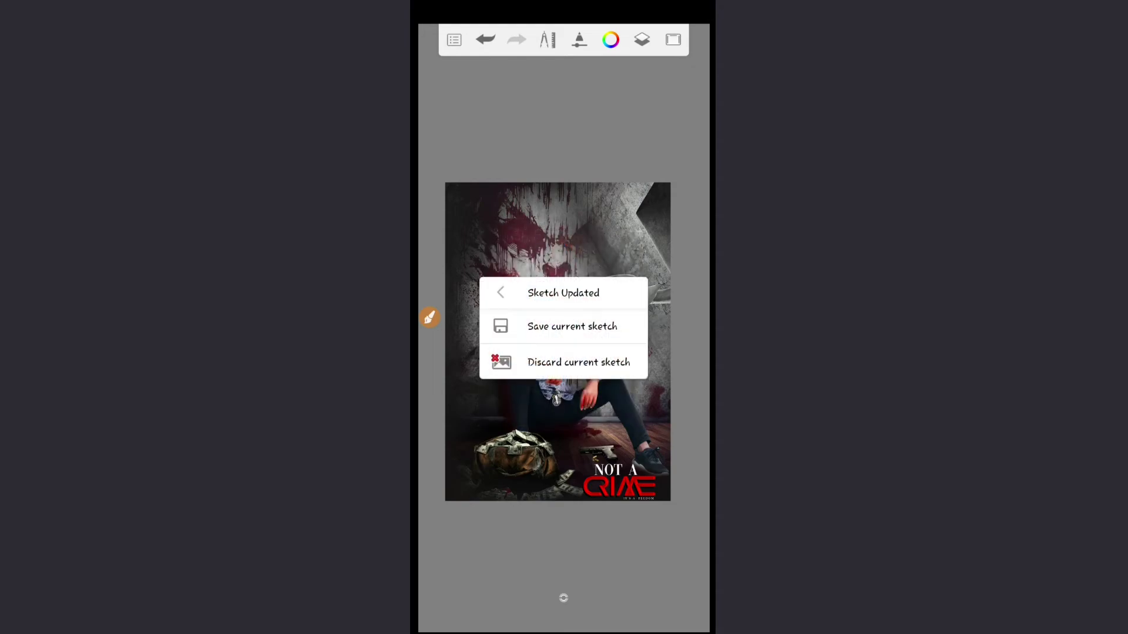
click(567, 325)
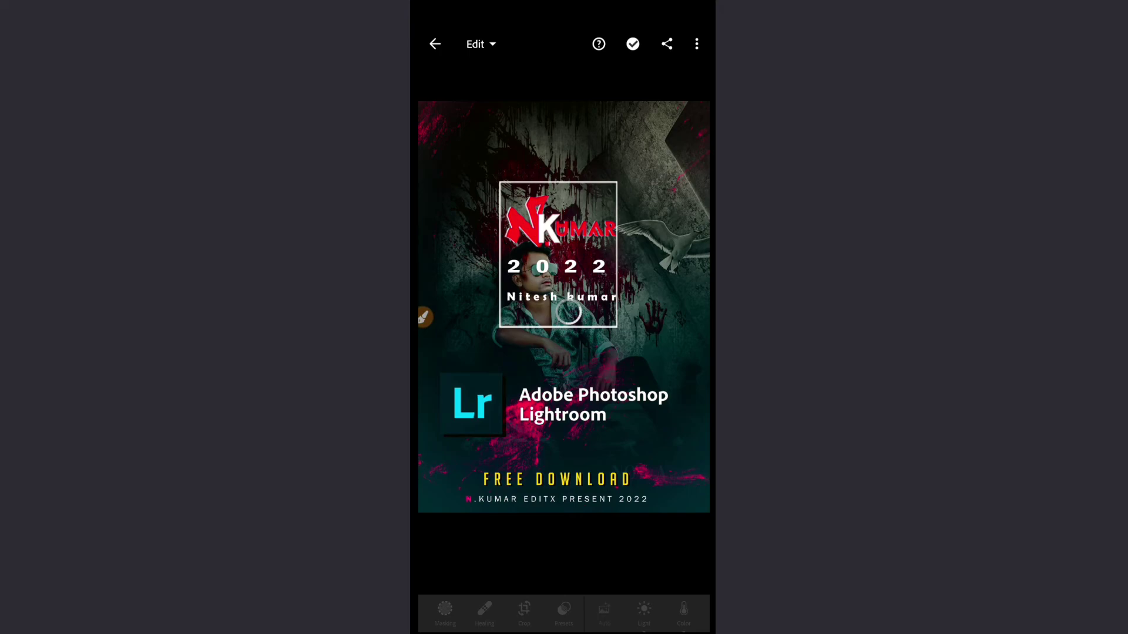
Copy the sample graded poster's edit settings, then bring up the NOT A CRIME photo.
click(701, 47)
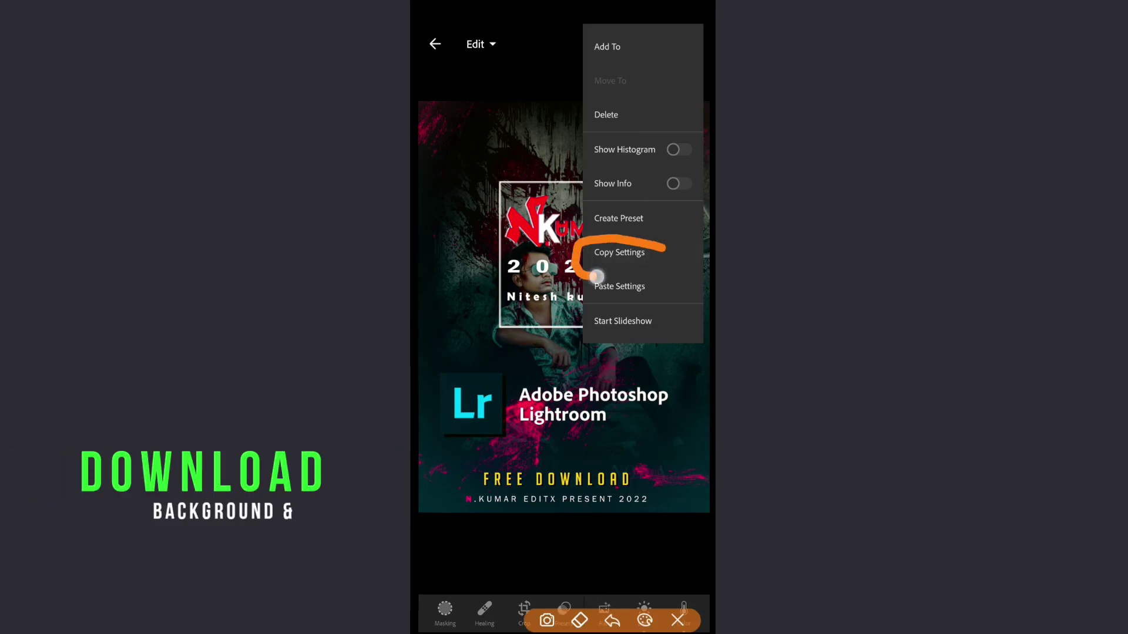
click(620, 253)
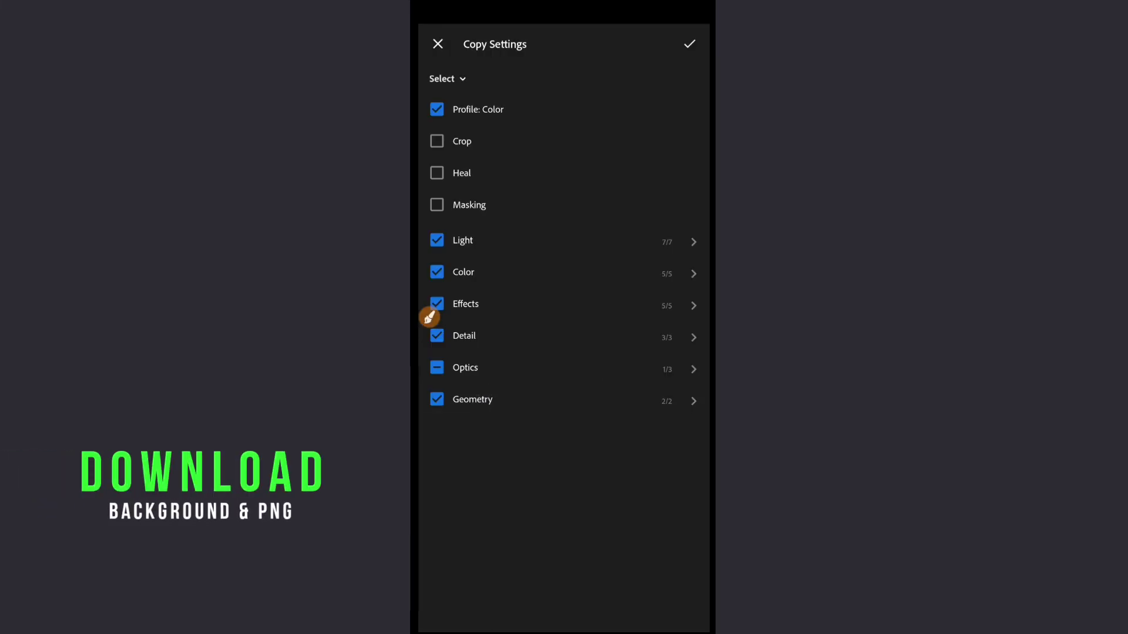
click(689, 45)
drag(447, 312, 570, 311)
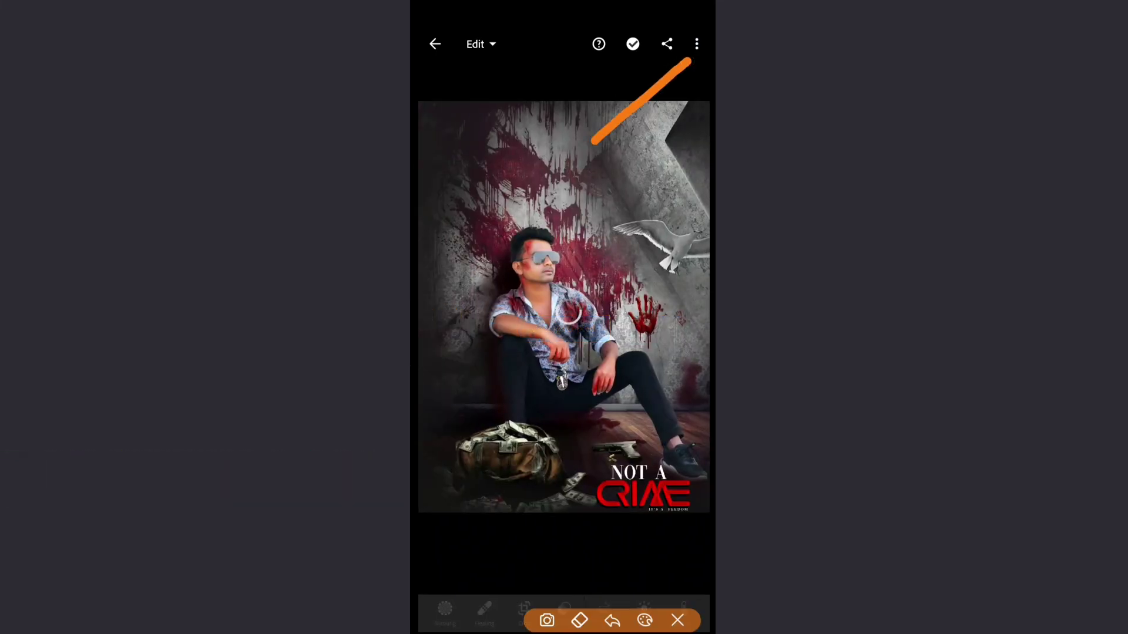
Paste the copied settings onto the NOT A CRIME poster and zoom in to inspect the grade.
click(697, 43)
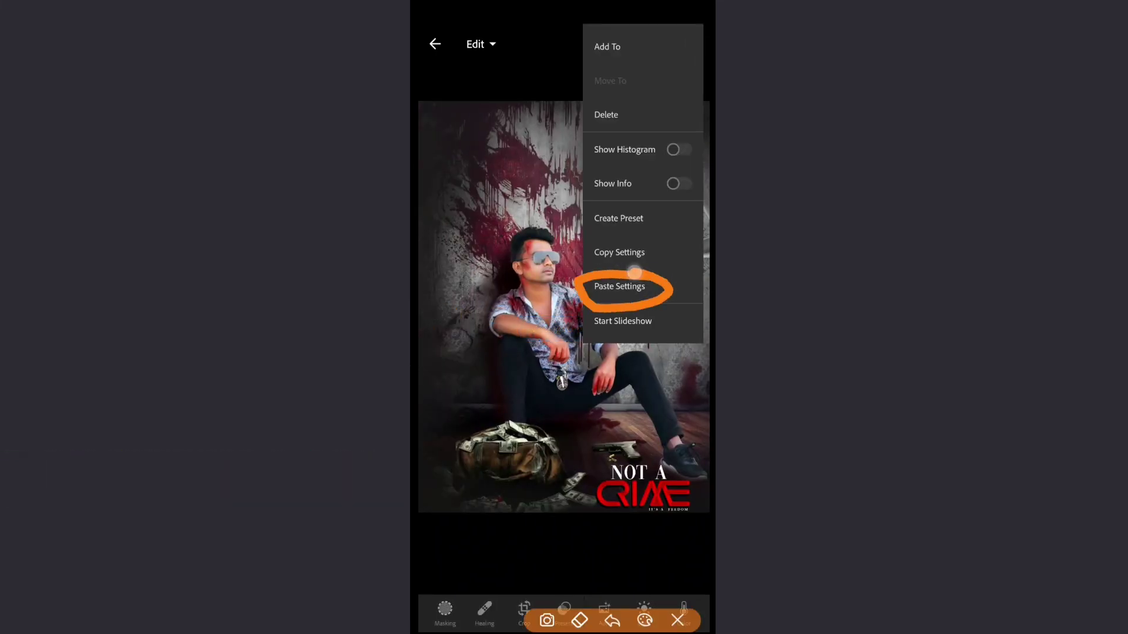
click(619, 286)
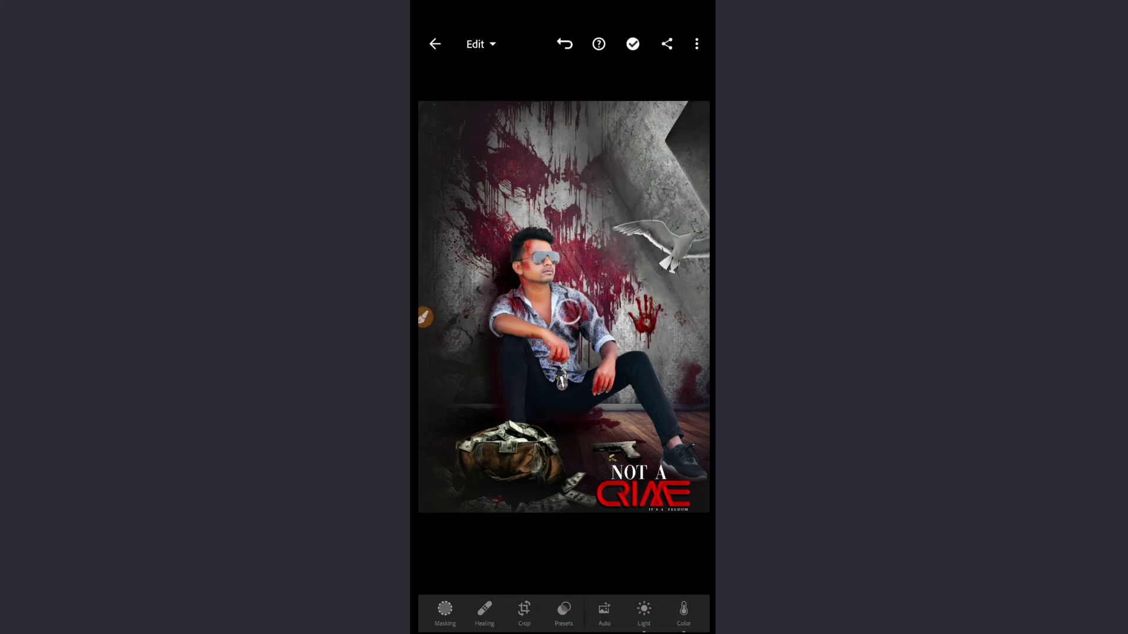
click(569, 312)
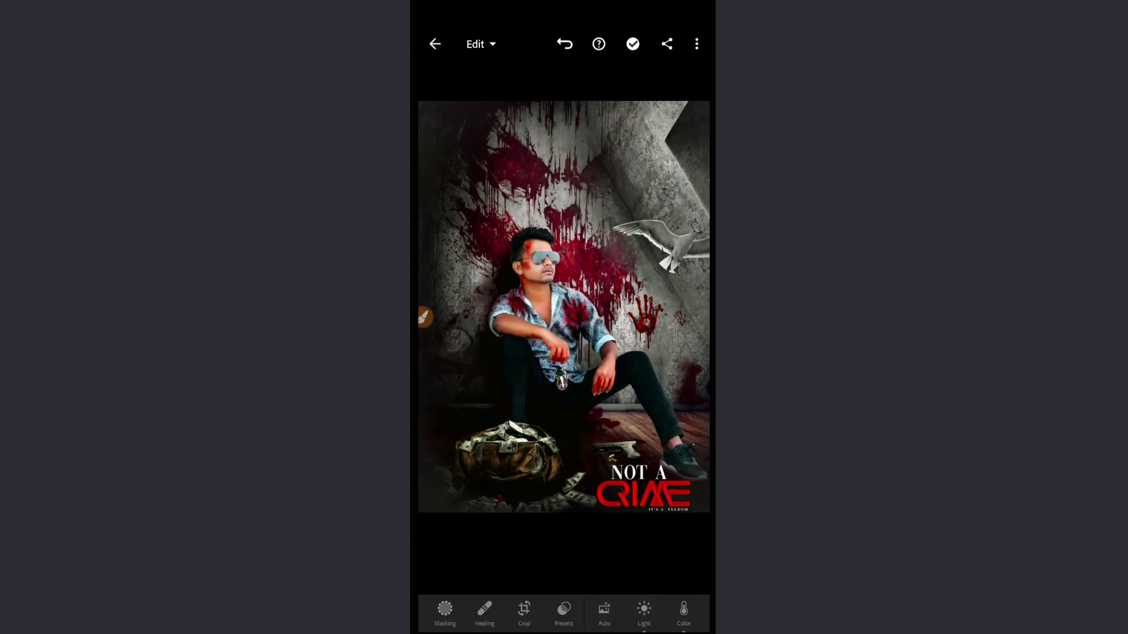
double_click(645, 272)
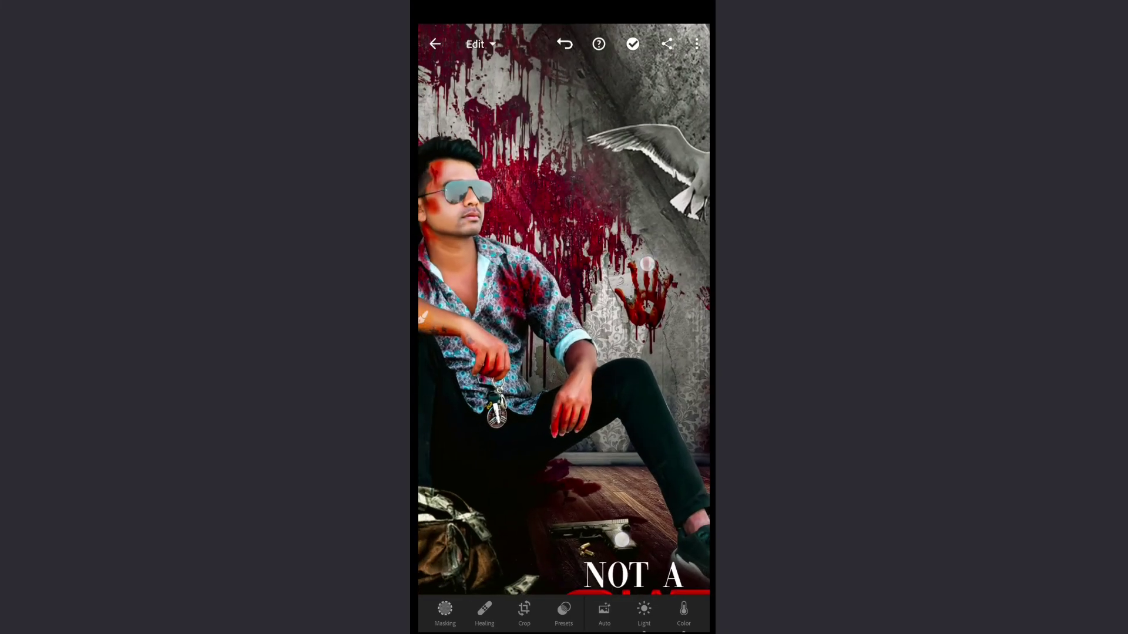
double_click(650, 359)
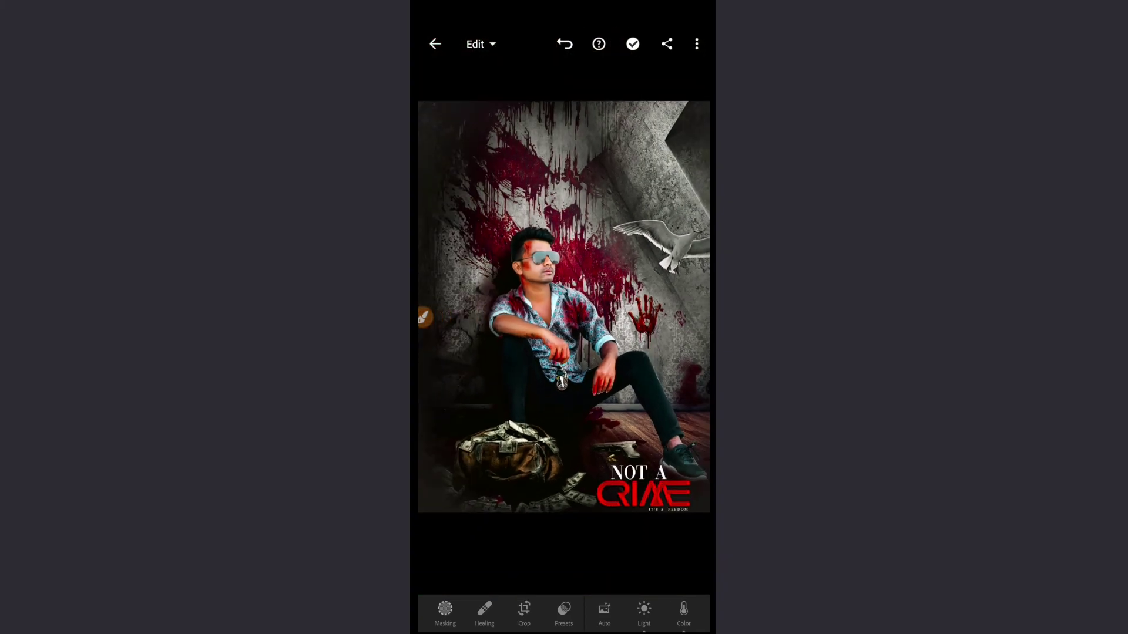
Export the graded poster to the device.
click(666, 44)
click(478, 611)
click(688, 43)
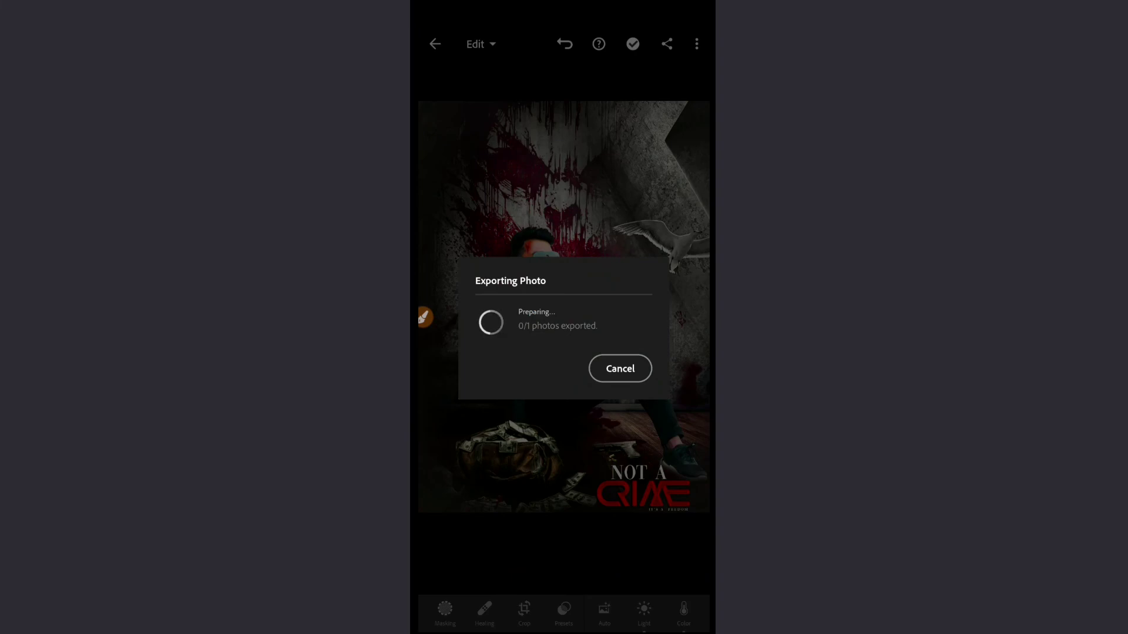